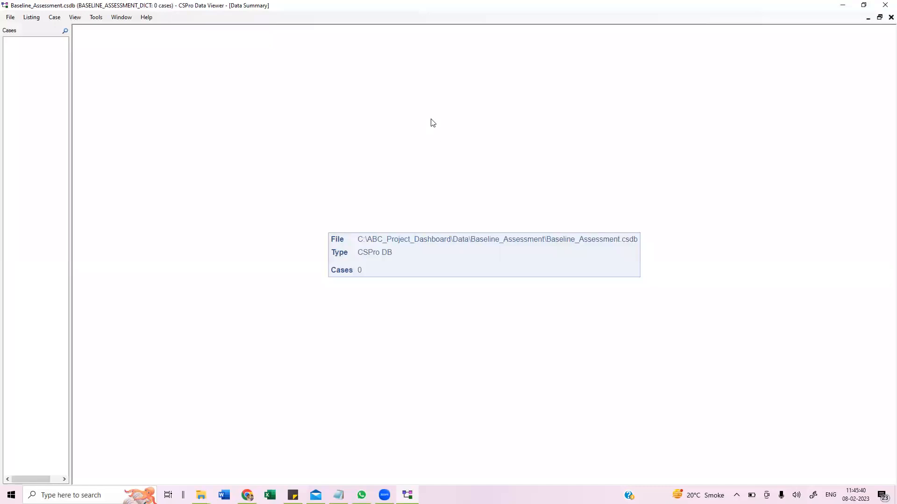
left_click(11, 18)
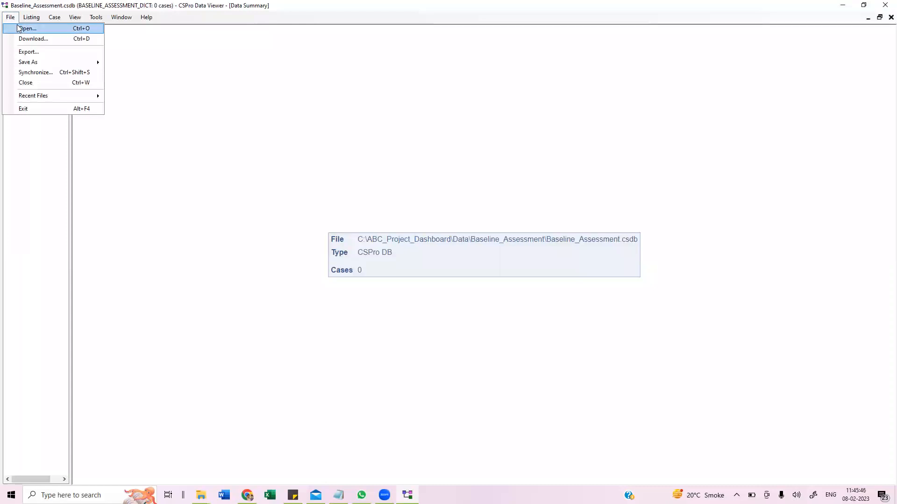
left_click(40, 46)
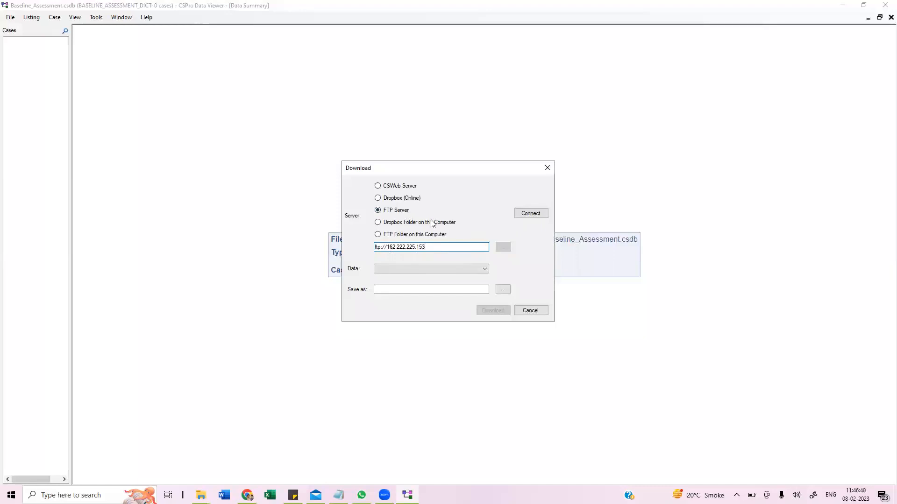
left_click(547, 167)
- Open the Download dialog and connect to the FTP server at ftp://162.222.225.153
left_click(11, 19)
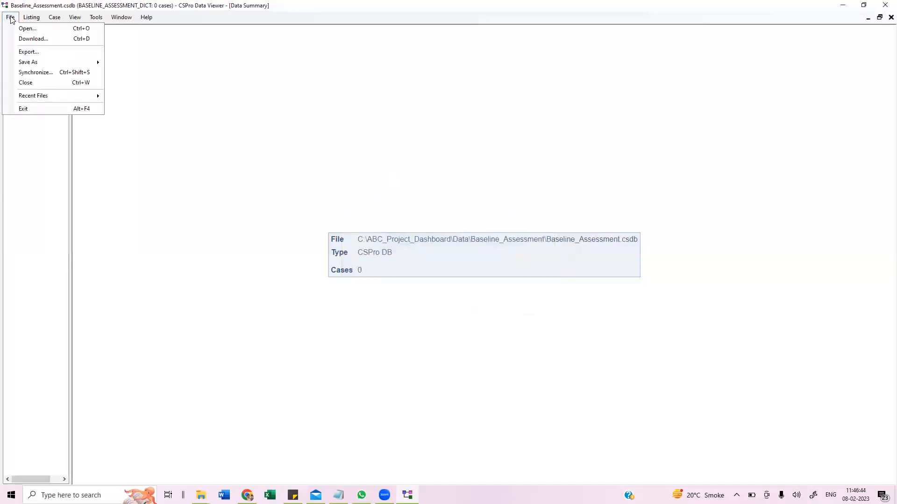
left_click(25, 38)
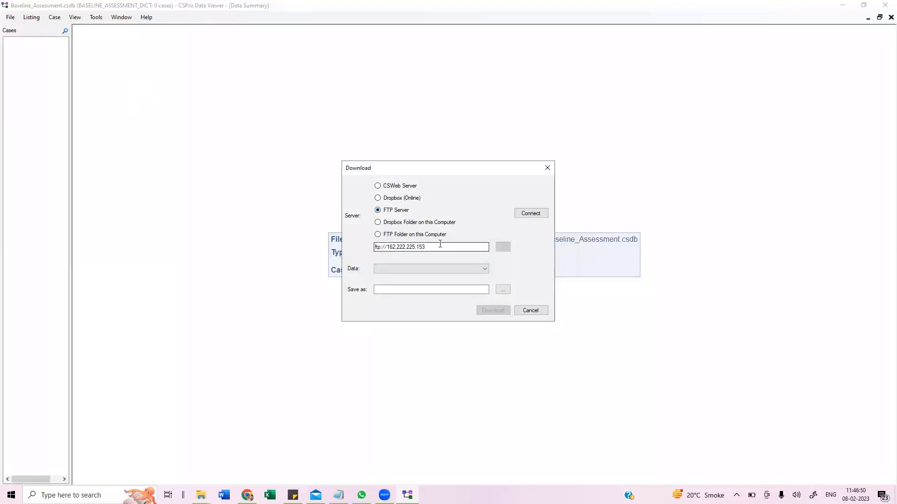
left_click(529, 216)
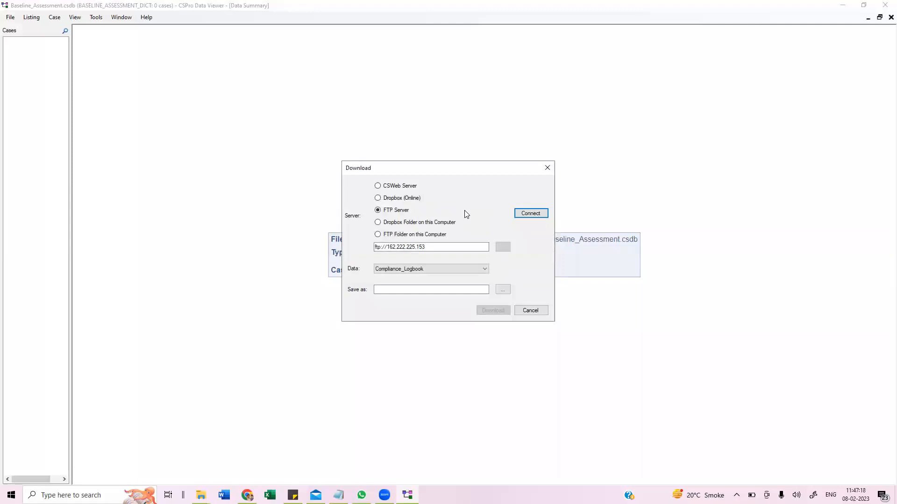
left_click_drag(449, 168, 439, 135)
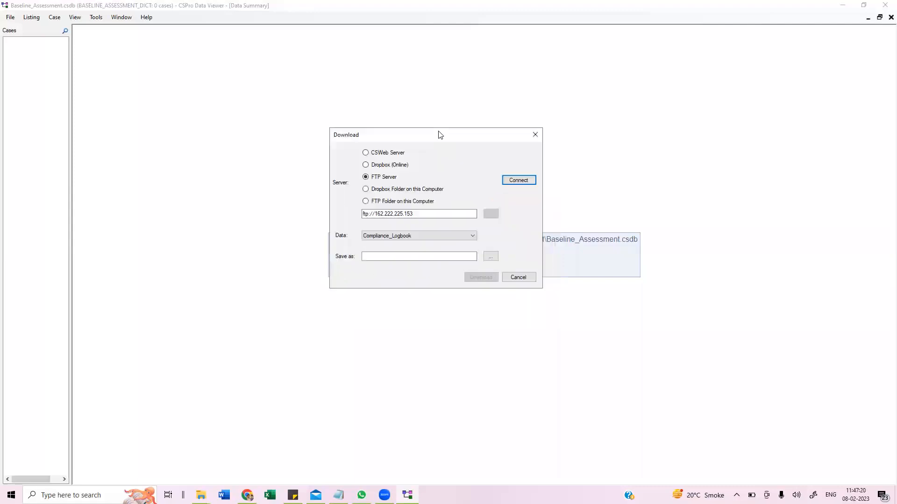
- Download the Baseline_Assessment data from the server, saving it over the existing Baseline_Assessment.csdb file in the Data folder
left_click(470, 242)
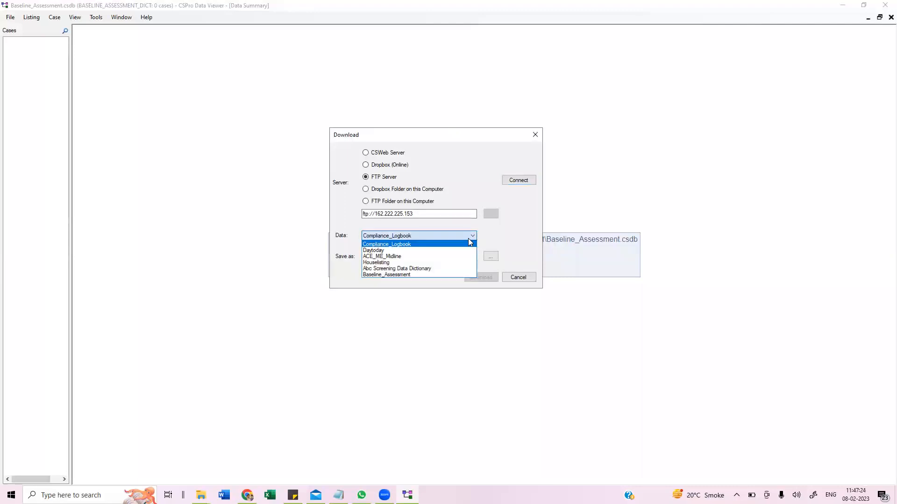
left_click(401, 274)
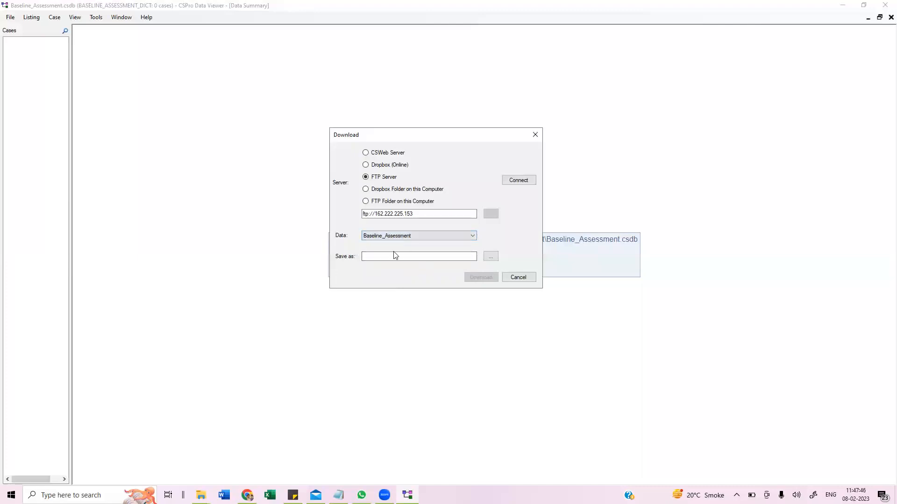
left_click(455, 260)
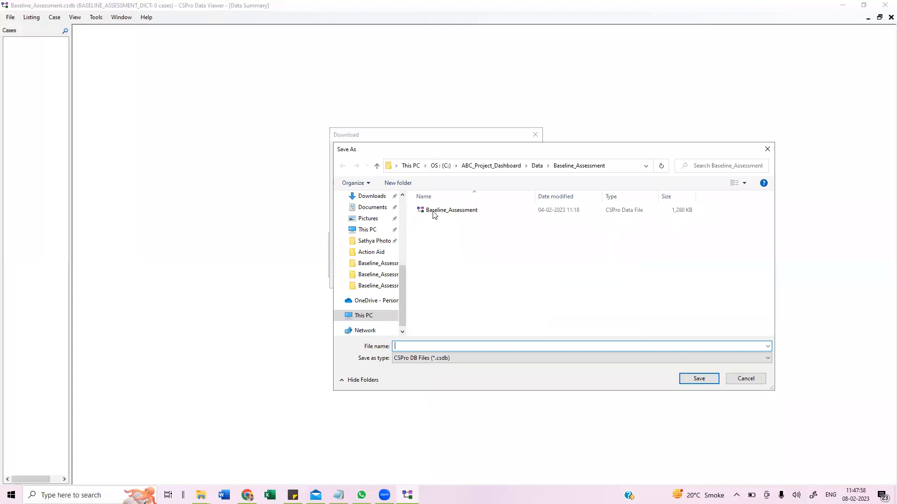
left_click(434, 213)
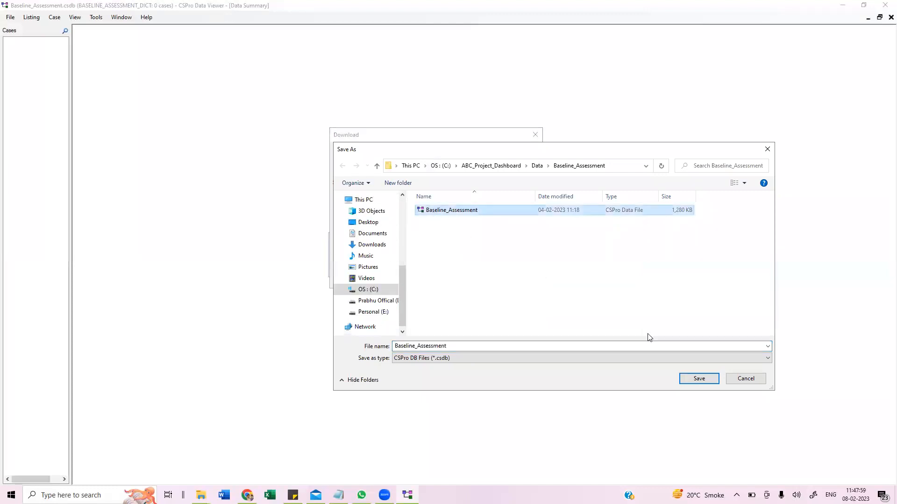
left_click(696, 381)
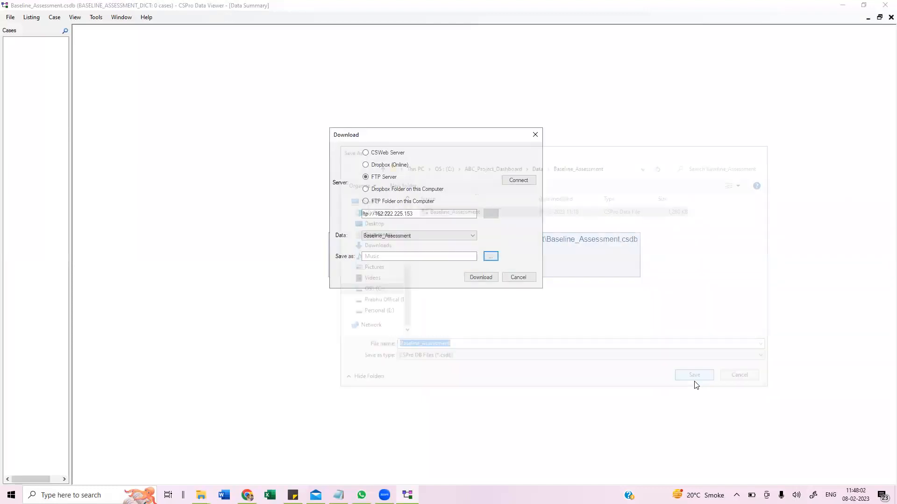
left_click(488, 282)
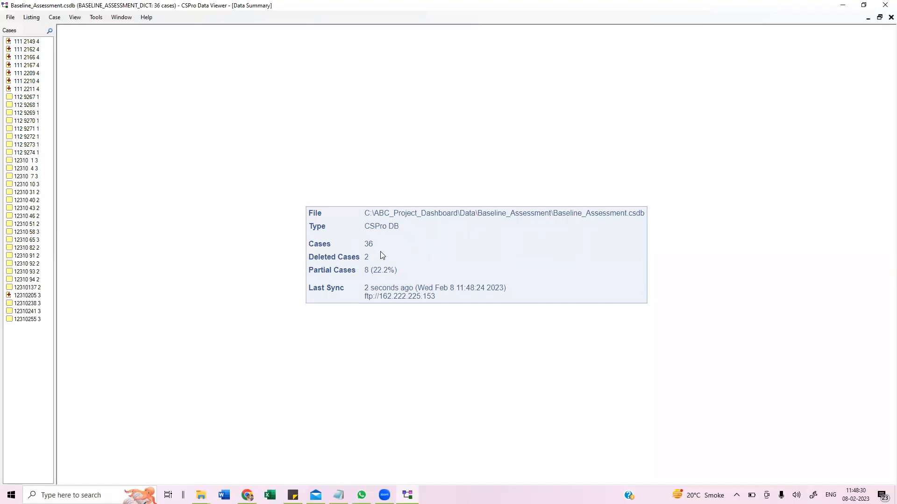
- Review the downloaded data summary's case counts, partial cases and last sync details
left_click_drag(374, 244, 365, 244)
left_click(372, 315)
left_click_drag(365, 271, 370, 271)
left_click_drag(55, 88, 87, 86)
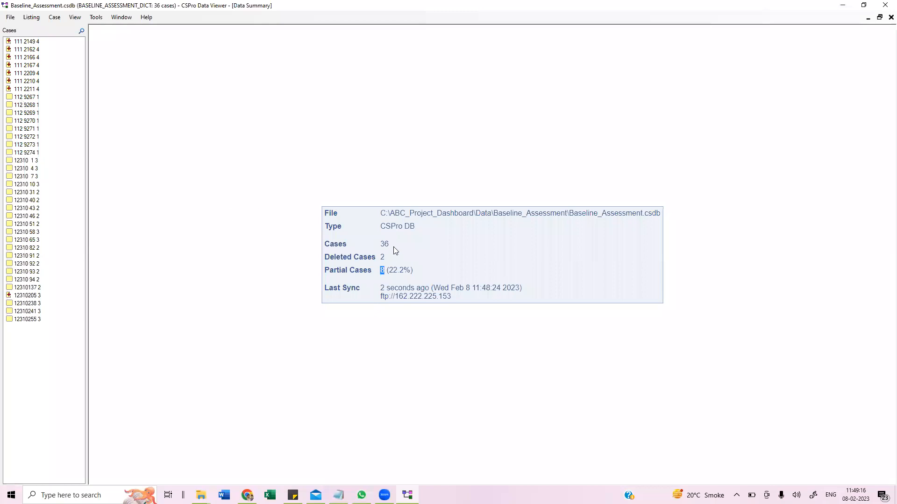
left_click(387, 271)
left_click(355, 183)
left_click(23, 97)
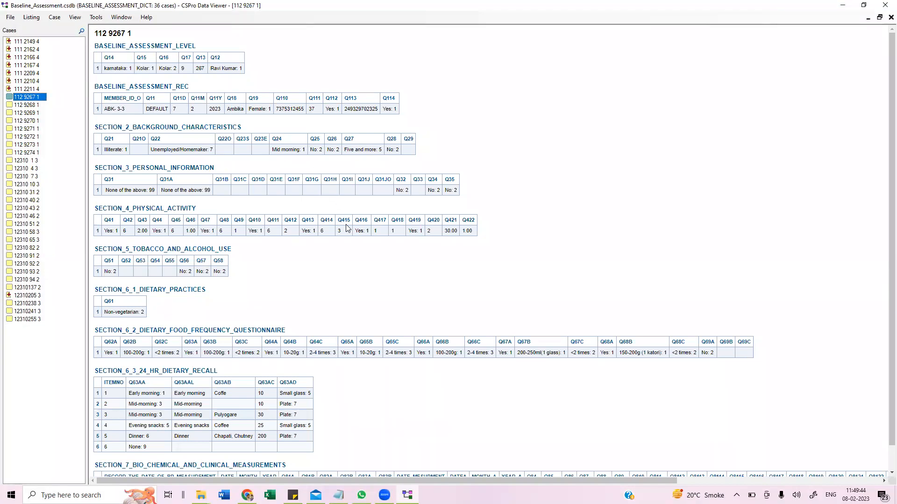
scroll(358, 210, "down", 1)
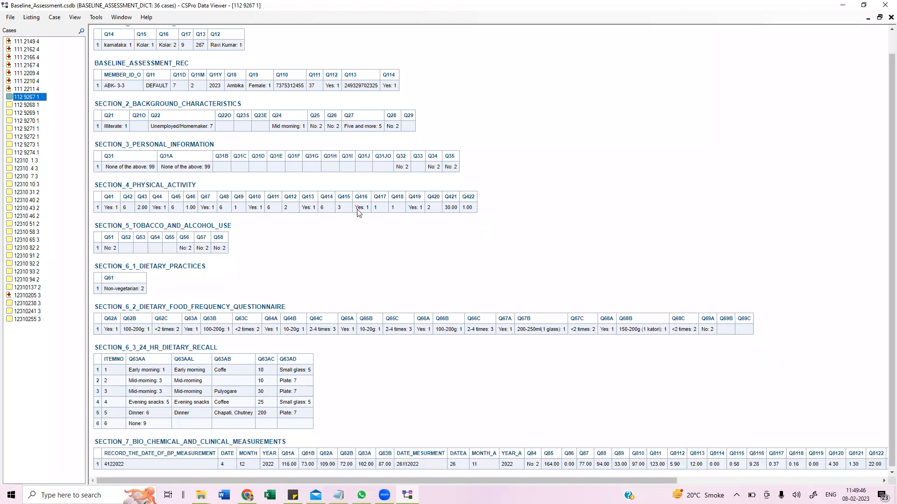
left_click(408, 380)
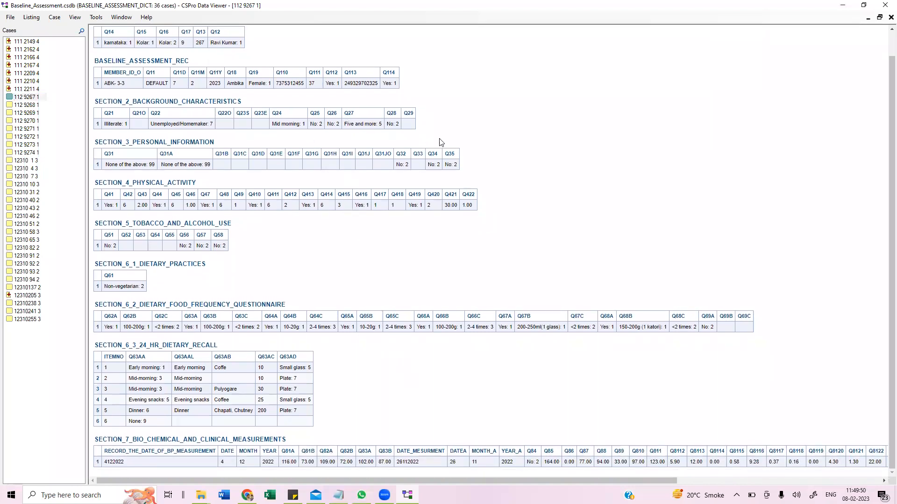
scroll(439, 141, "up", 1)
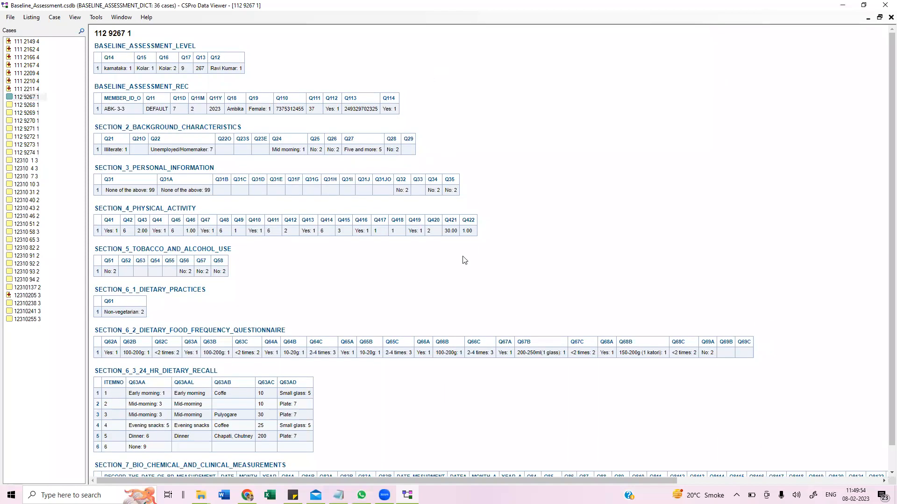
scroll(474, 254, "down", 1)
left_click(26, 113)
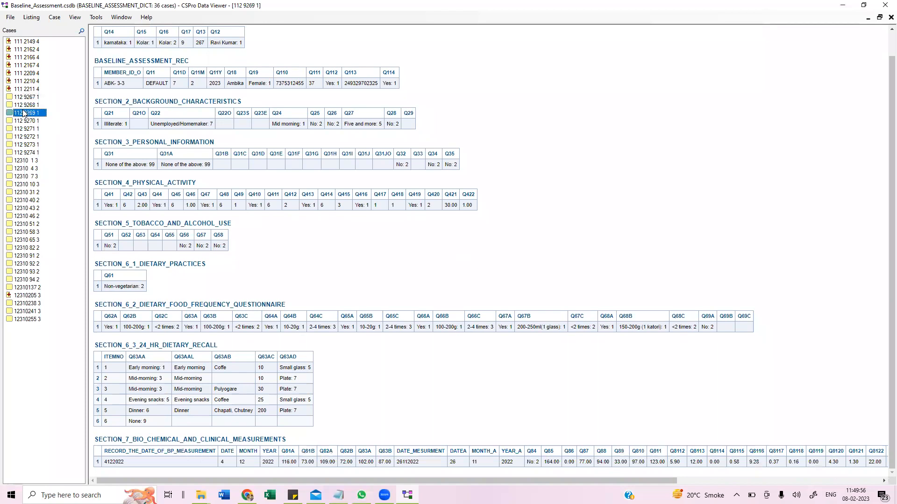
left_click(441, 271)
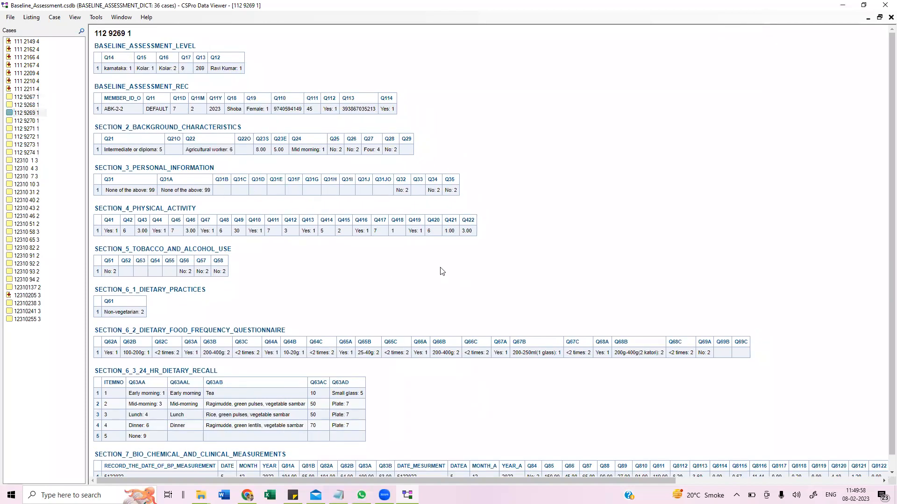
scroll(442, 272, "down", 1)
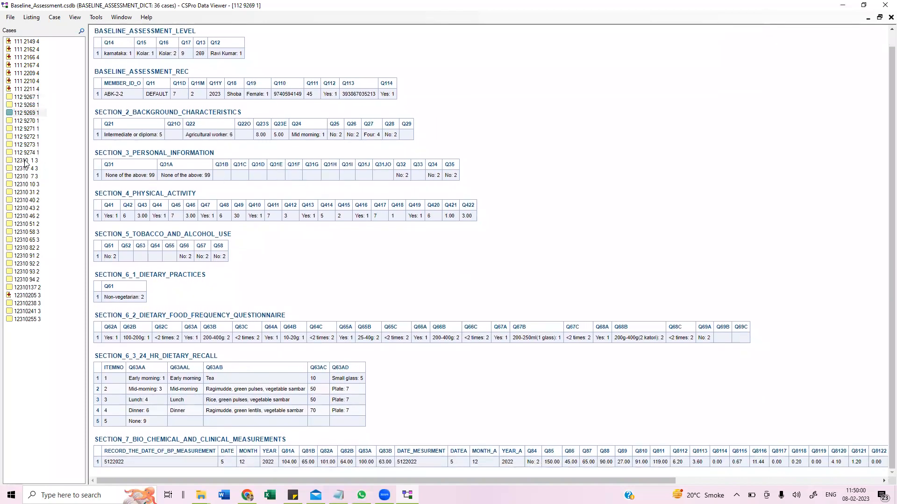
- Browse several more cases in the case list, from 112 9271 1 through 12310 31 2
left_click(20, 130)
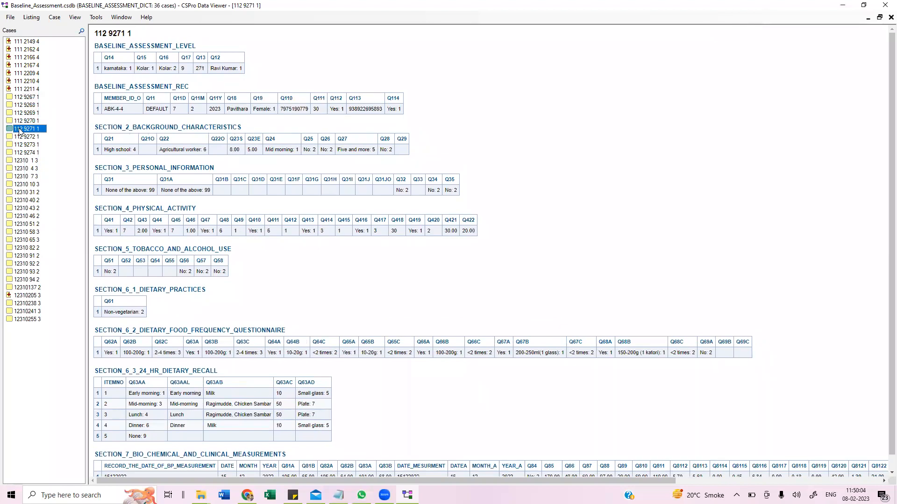
left_click(31, 154)
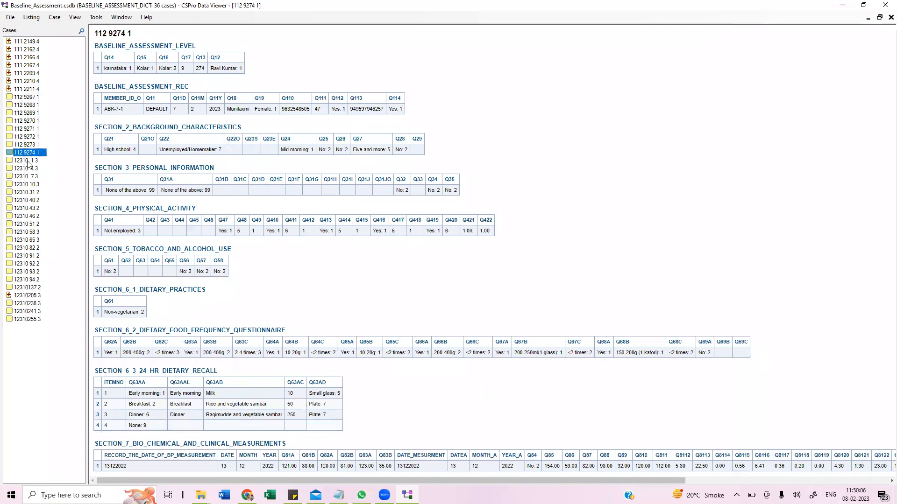
left_click(24, 186)
left_click(26, 208)
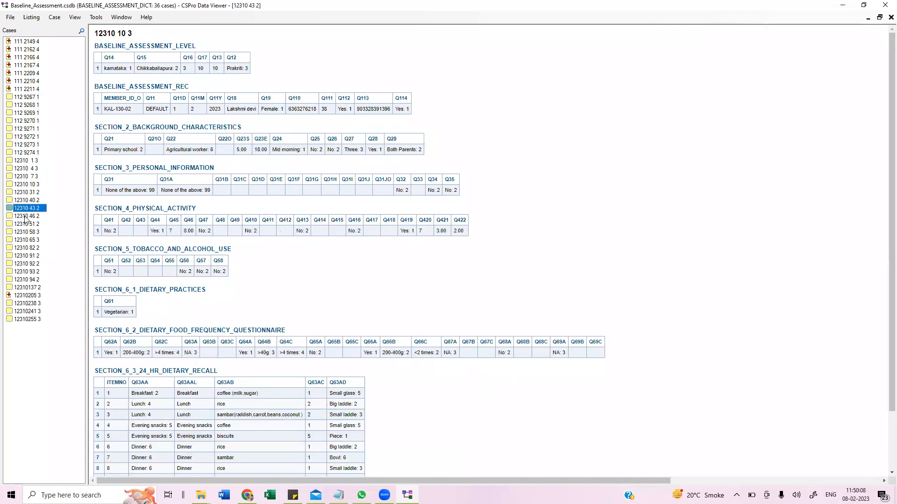
left_click(26, 235)
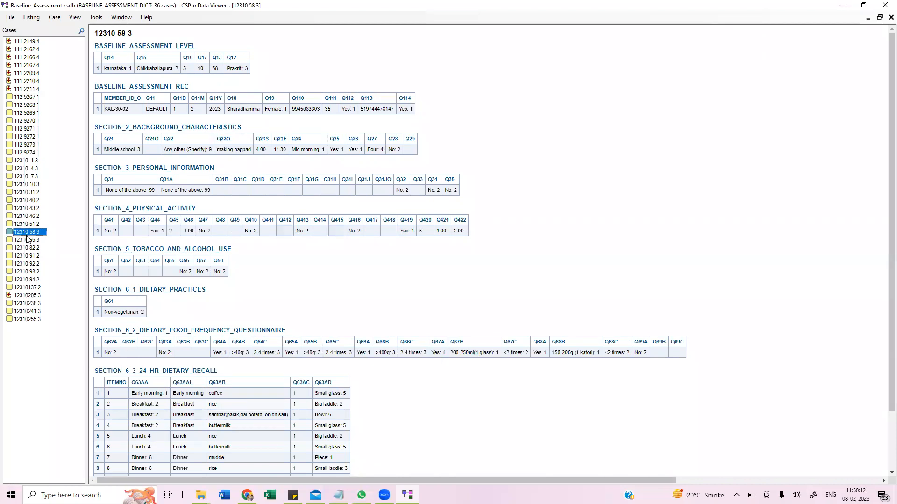
left_click(34, 167)
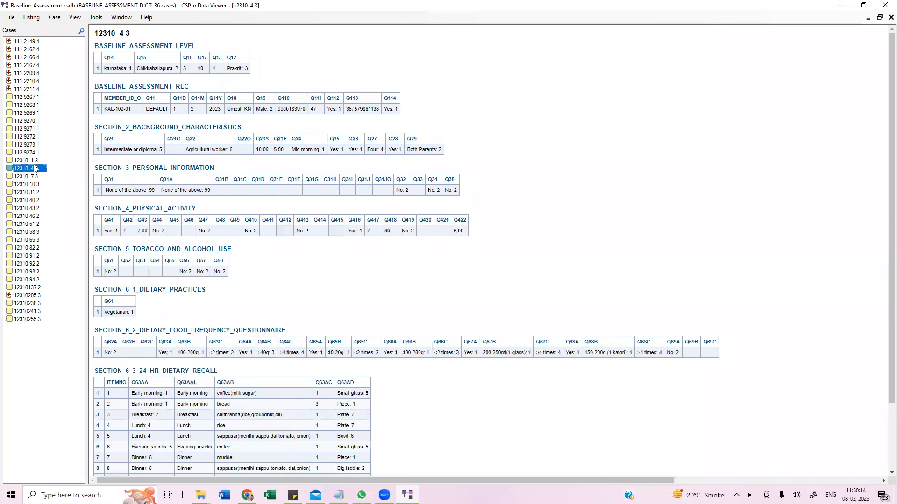
left_click(20, 193)
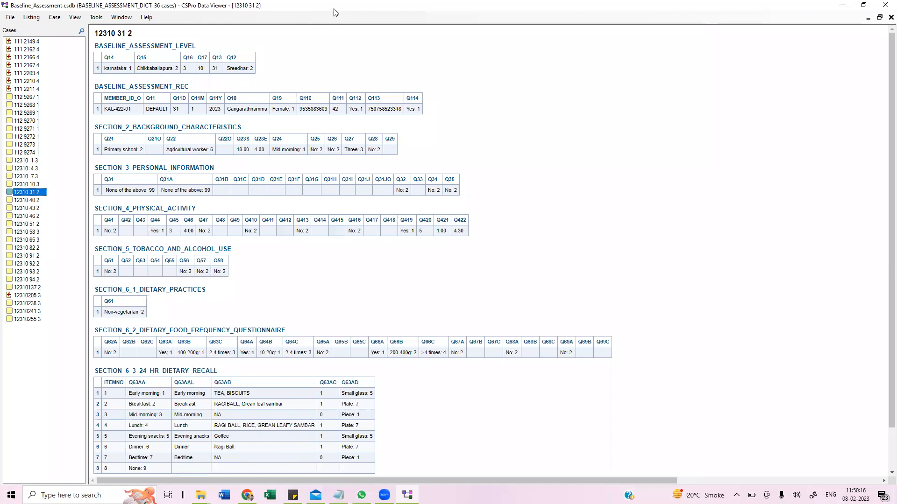
- Close the data viewer and reopen the downloaded Baseline_Assessment data file
left_click(884, 5)
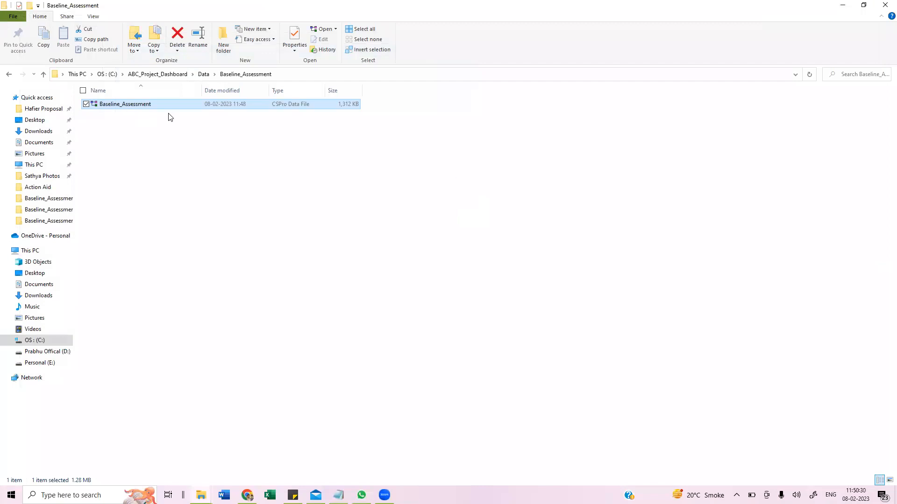
double_click(144, 105)
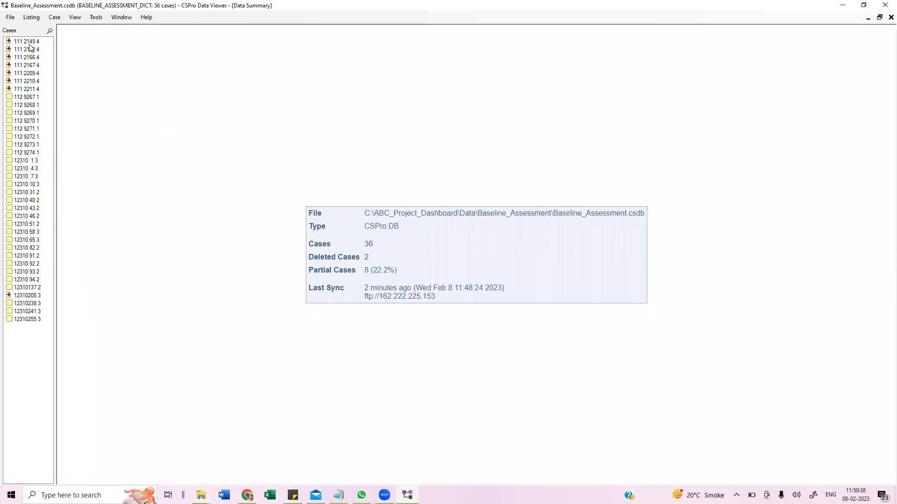
- Synchronize the data with the FTP server, downloading changes from the server (GET)
left_click(11, 21)
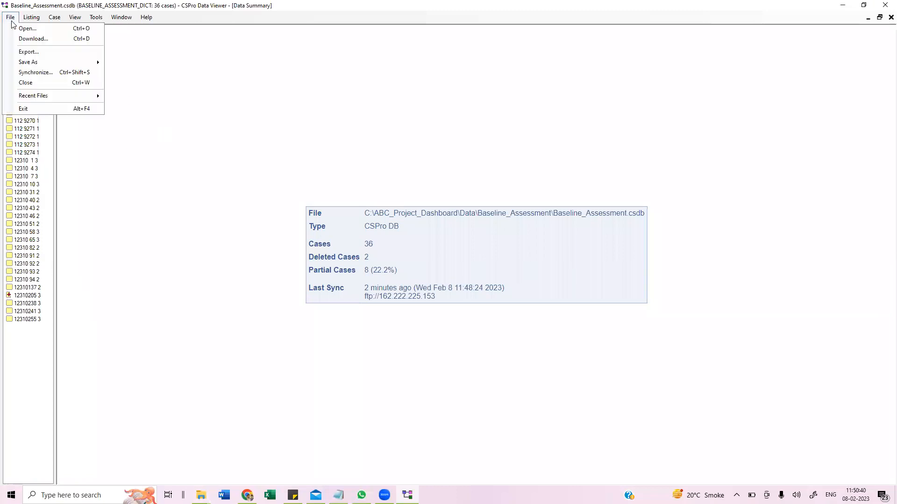
left_click(43, 74)
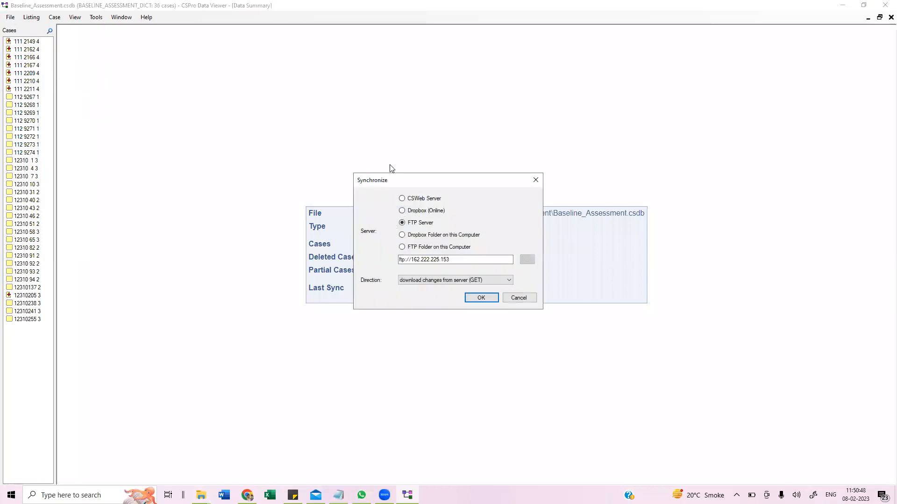
left_click(474, 301)
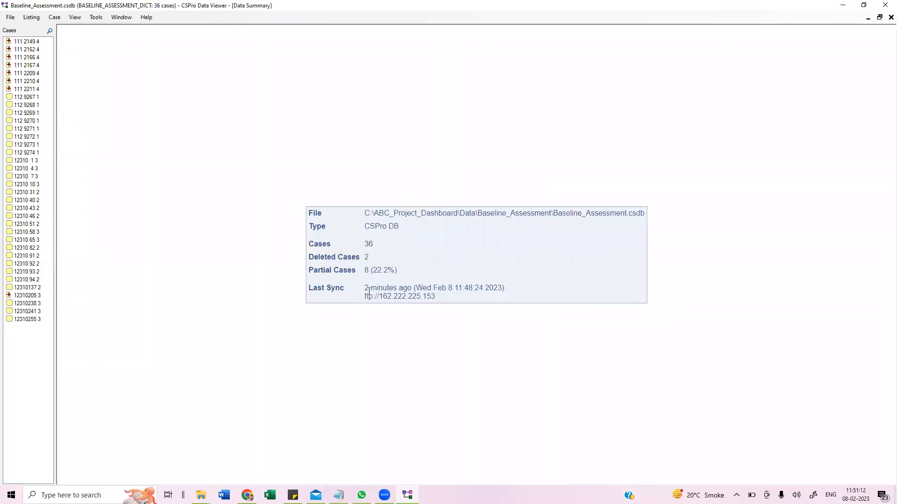
- Examine the last sync time and server details in the data summary
left_click_drag(366, 290, 452, 287)
left_click(454, 294)
mouse_move(366, 286)
left_mouse_down()
mouse_move(493, 286)
mouse_move(370, 297)
left_mouse_up()
left_click(505, 288)
left_click(193, 113)
- Open cases 12310 40 2 and 112 9273 1 and examine their assessment level values
left_click(10, 17)
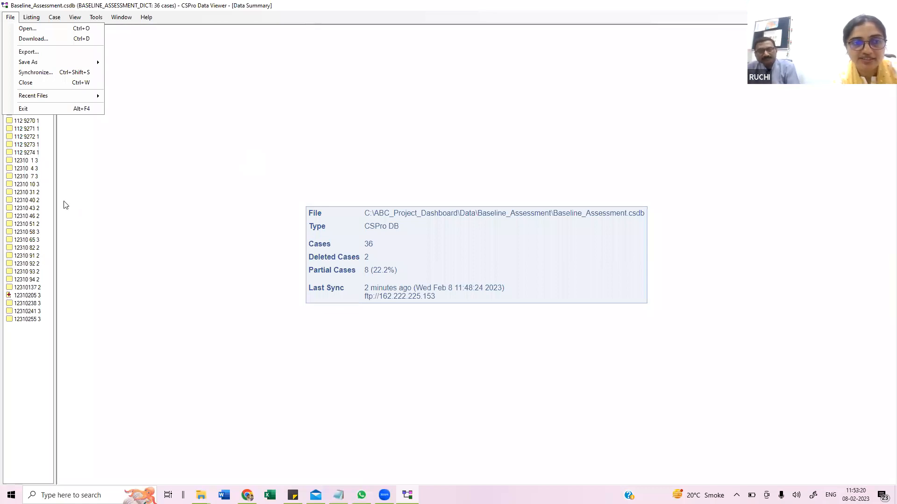
double_click(26, 200)
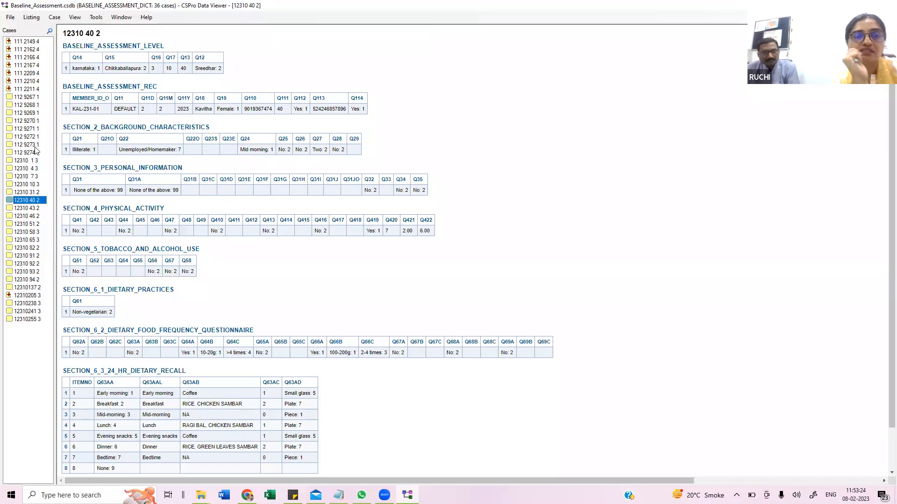
left_click(34, 145)
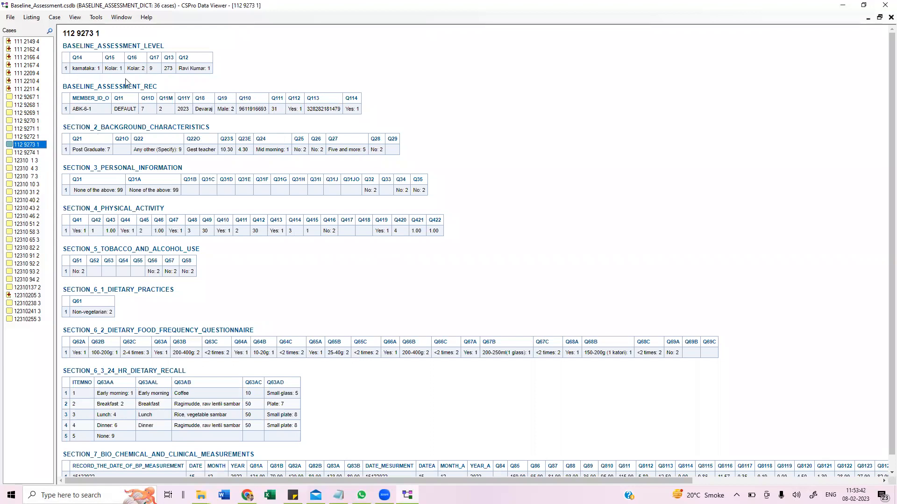
double_click(150, 68)
type("9")
double_click(173, 70)
double_click(184, 68)
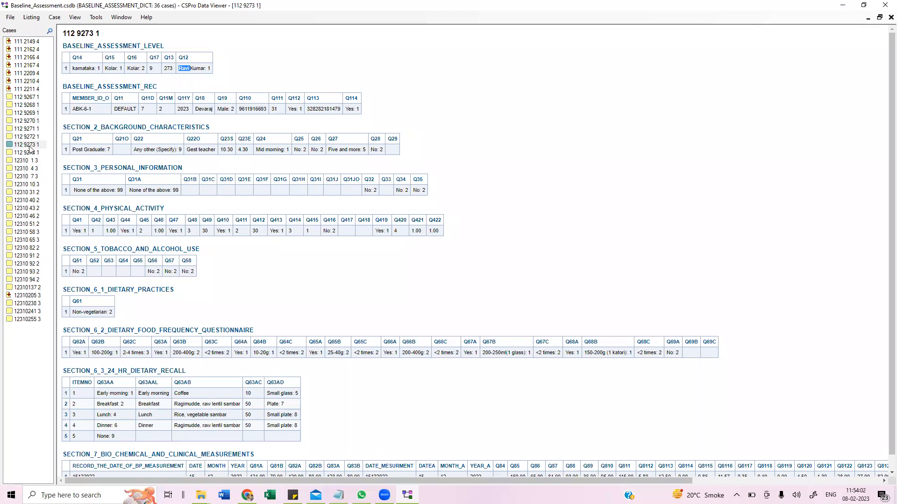
- Open case 12310 4 3, examine its section records and dietary recall entries, and close the data viewer
left_click(24, 169)
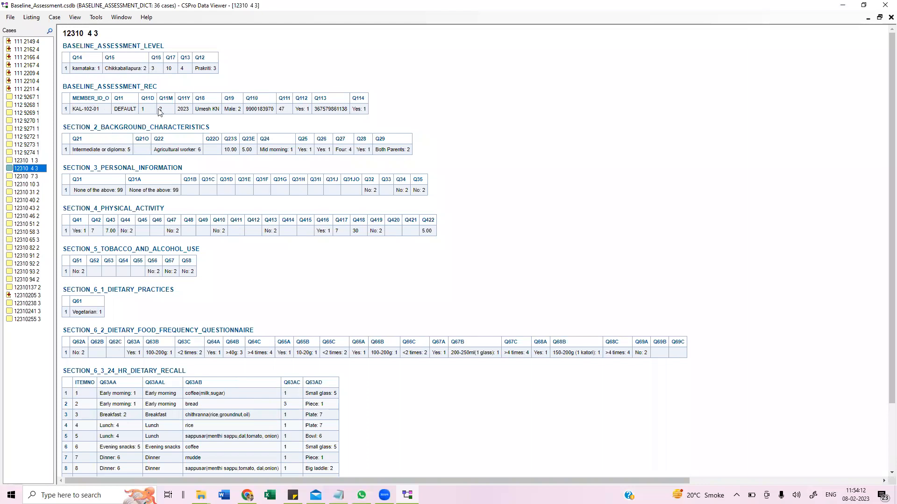
left_click(196, 109)
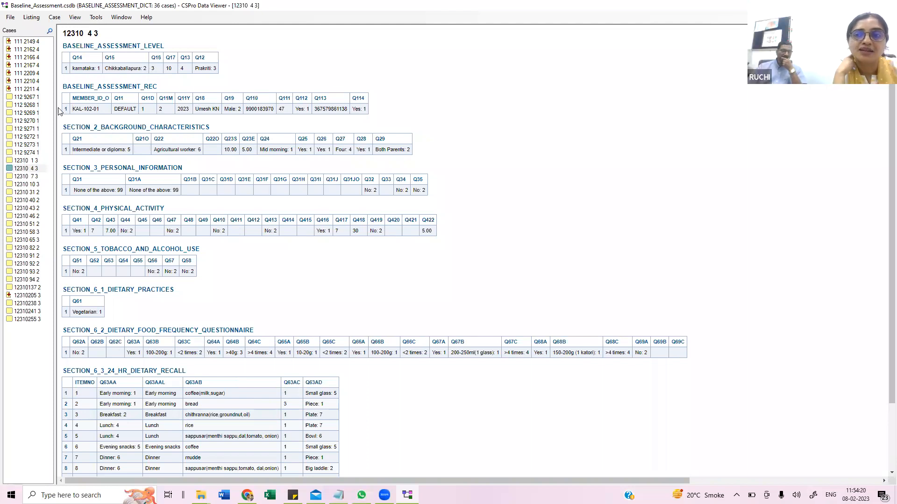
left_click_drag(100, 110, 101, 111)
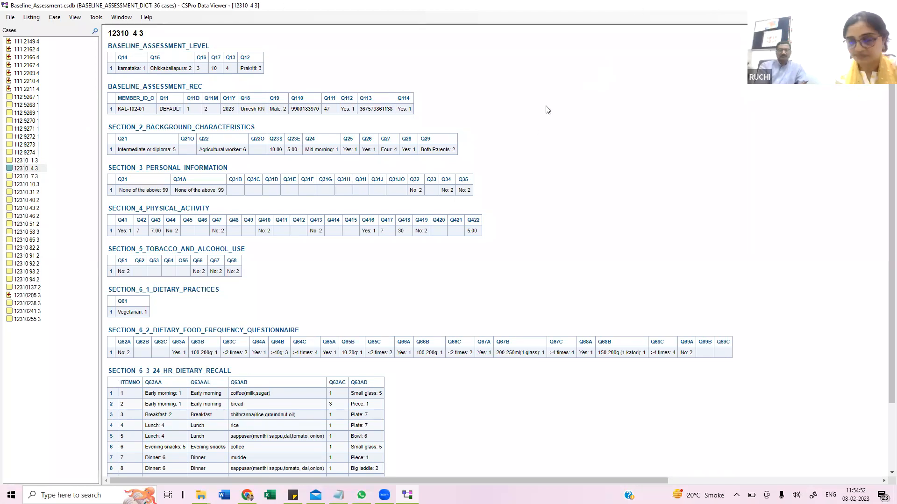
scroll(336, 197, "down", 3)
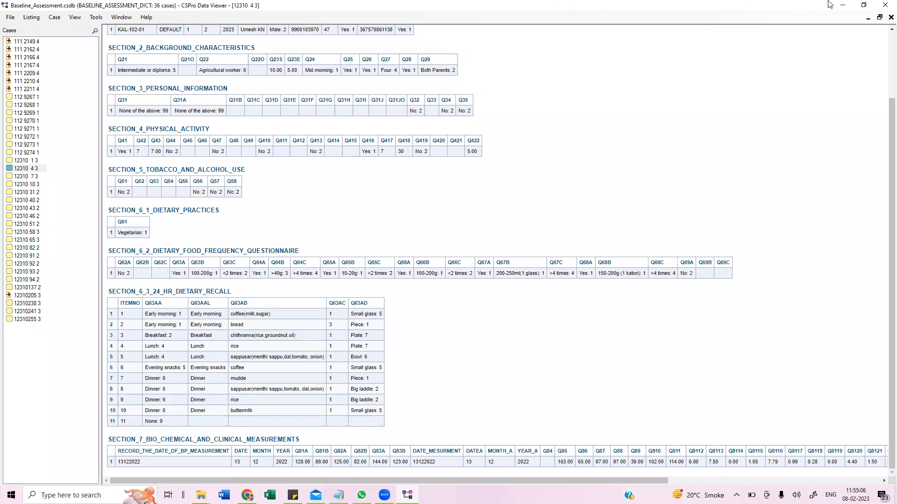
left_click(884, 7)
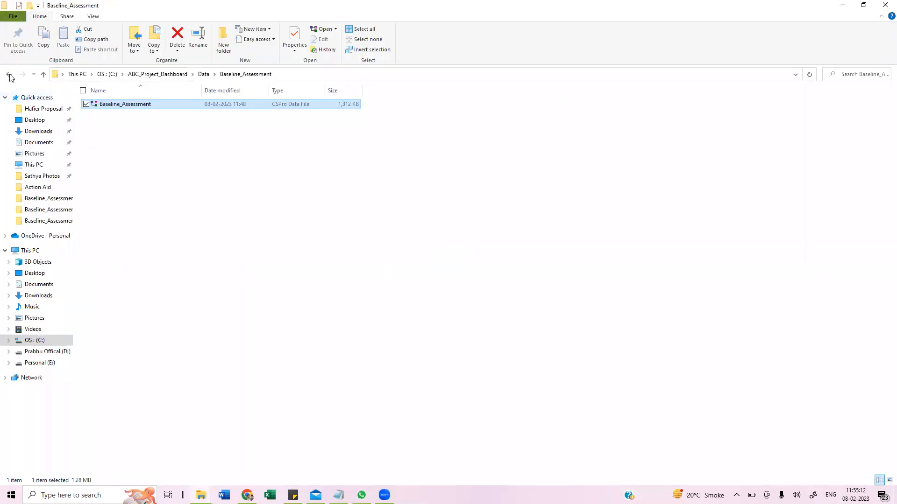
- Open the Baseline_Assessment cross-tab application from the project's Tab folder
left_click(9, 75)
left_click(9, 75)
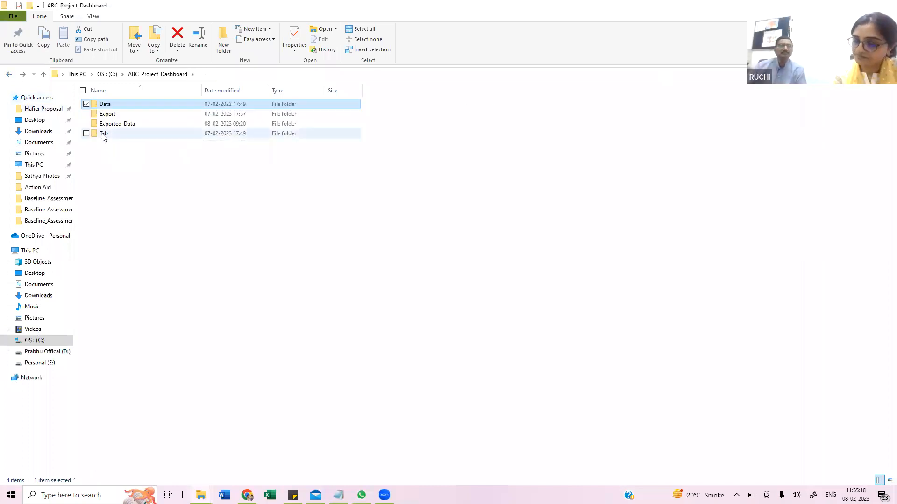
double_click(104, 134)
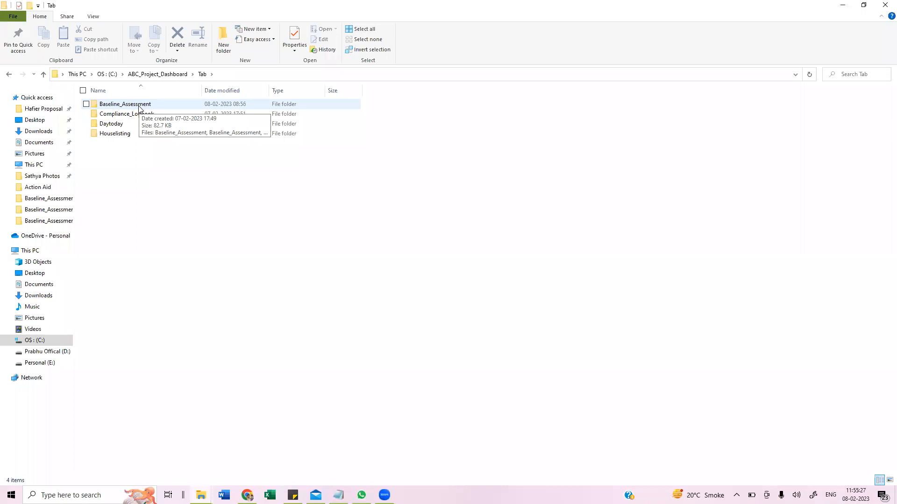
double_click(139, 107)
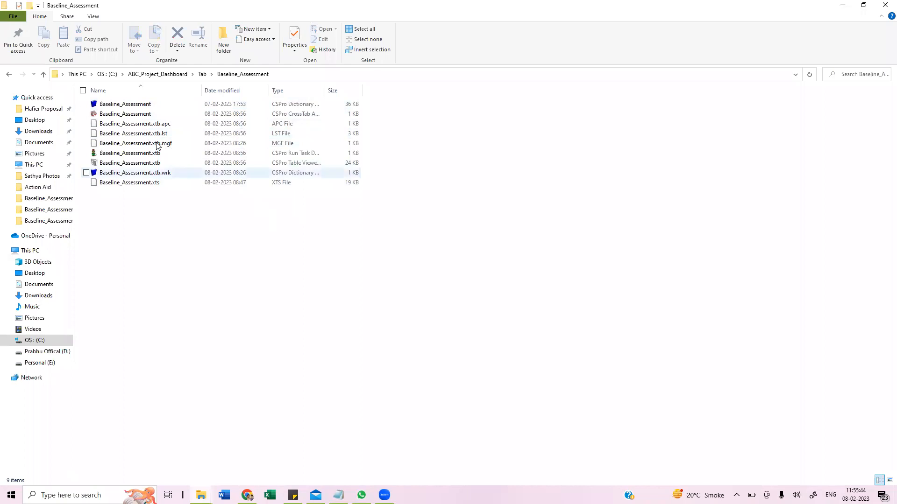
double_click(143, 116)
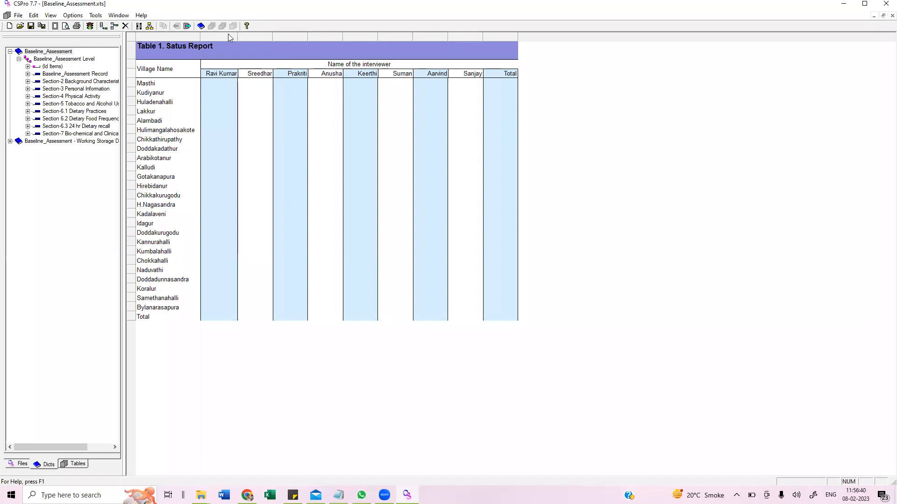
- Run the tabulation on the Baseline_Assessment.csdb input data, saving the application changes
left_click(188, 27)
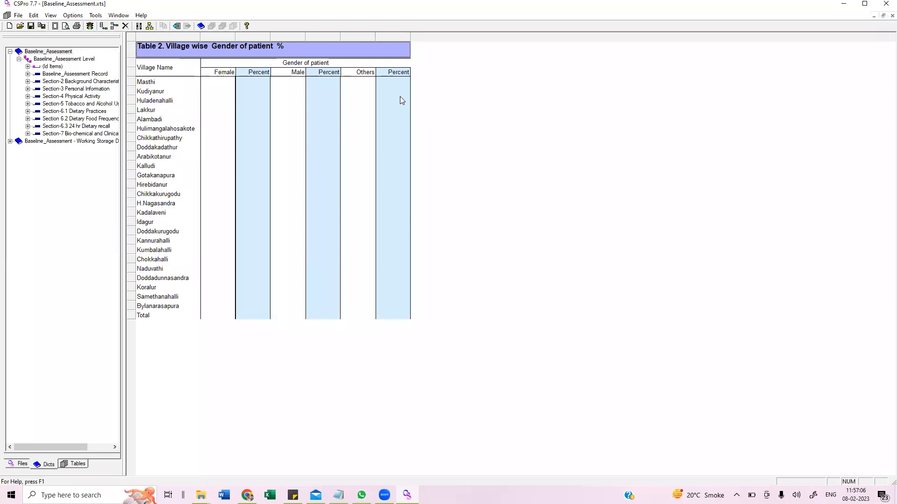
left_click(177, 26)
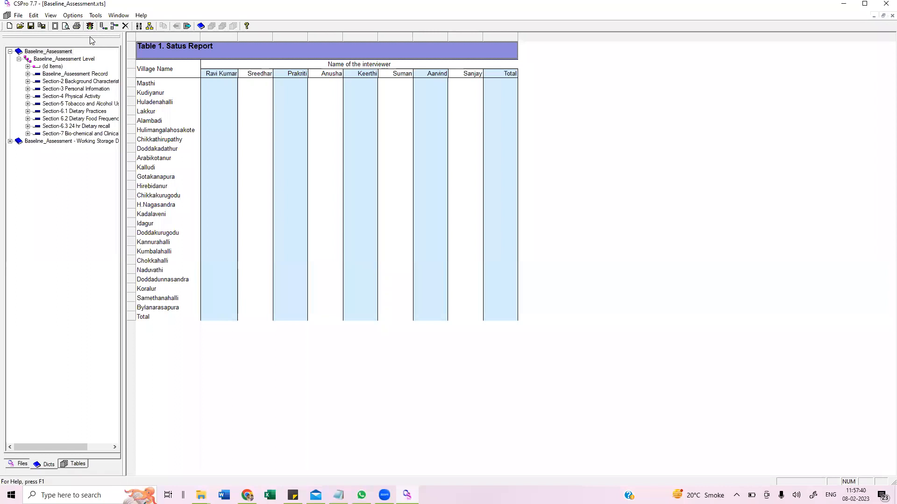
left_click(91, 27)
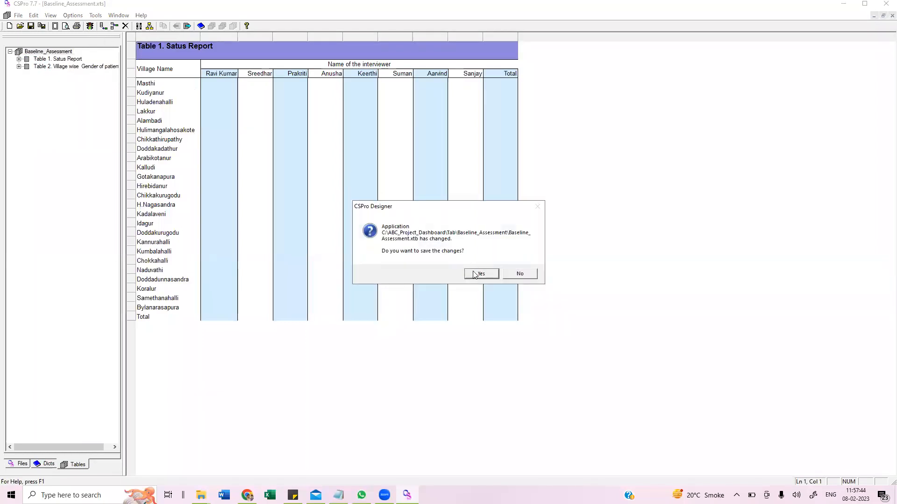
left_click(478, 275)
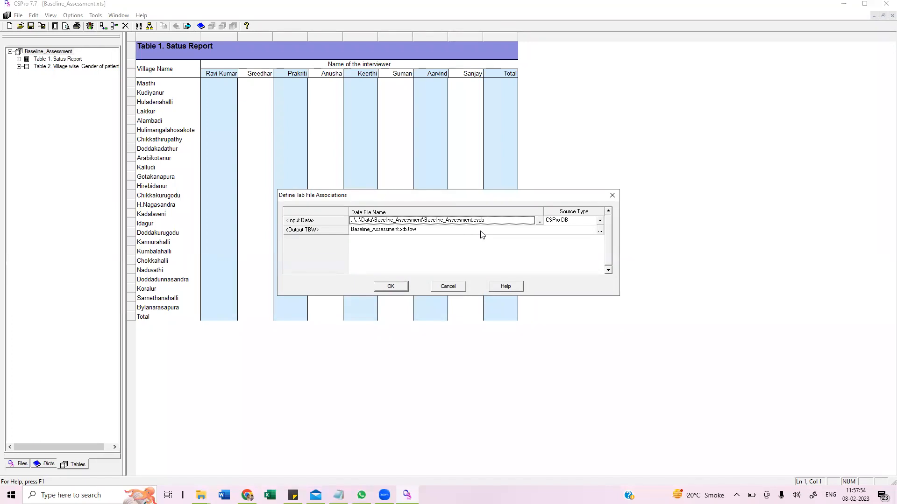
left_click(395, 286)
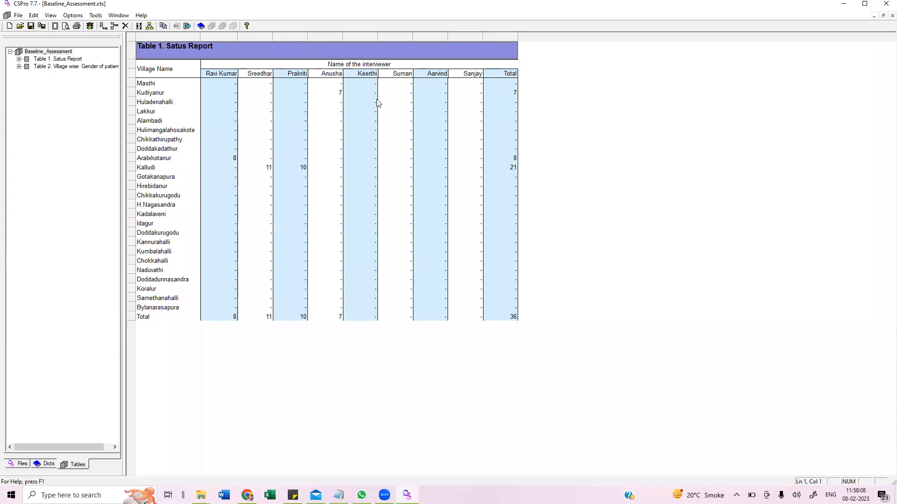
- Examine the counts in the status report and village-wise gender tables and review the print options
left_click(340, 94)
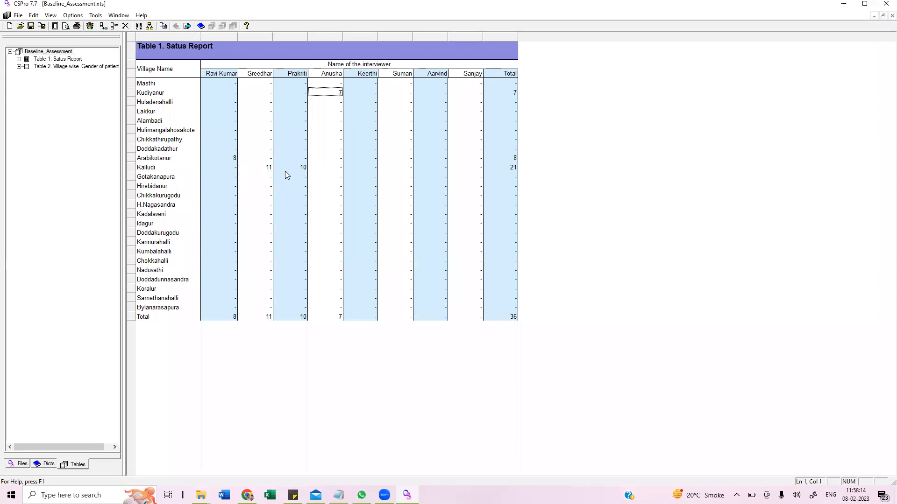
left_click(269, 169)
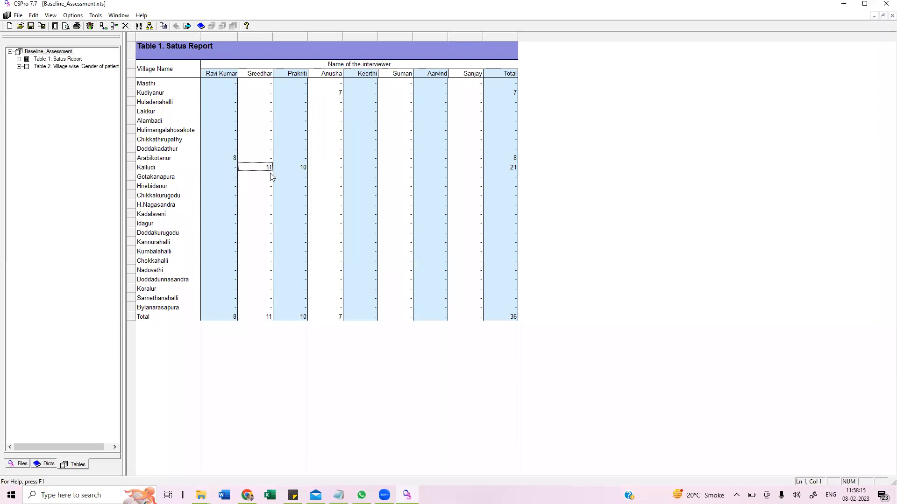
left_click(302, 169)
left_click(508, 168)
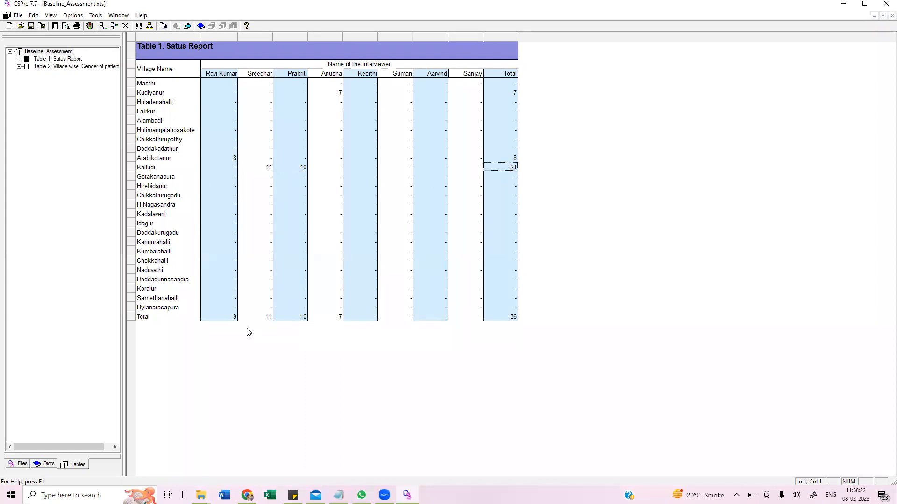
left_click(261, 319)
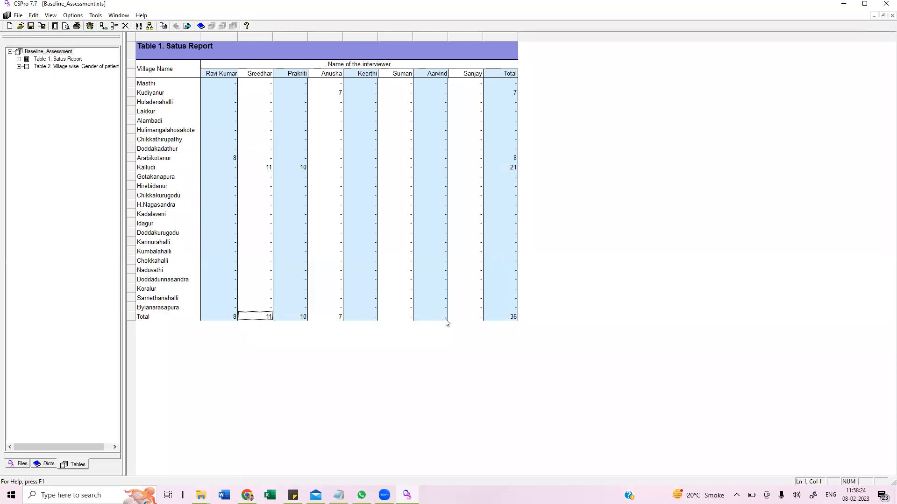
left_click(501, 319)
left_click(186, 26)
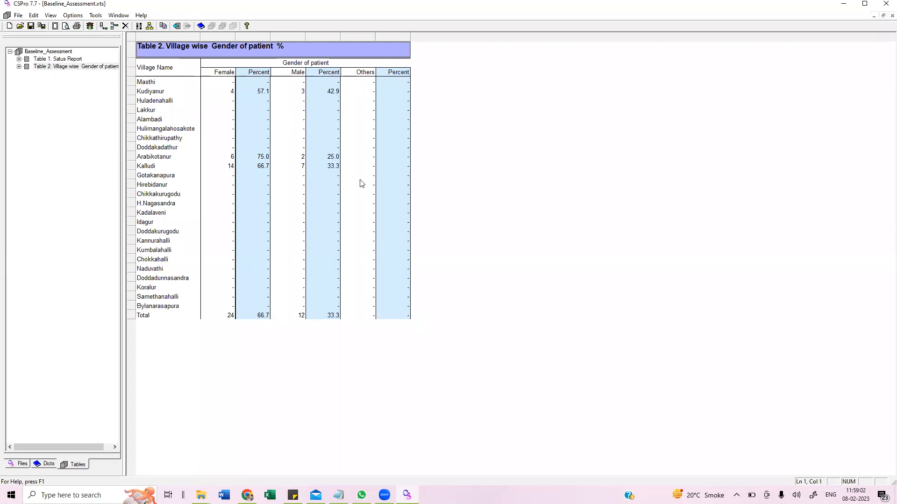
left_click(177, 27)
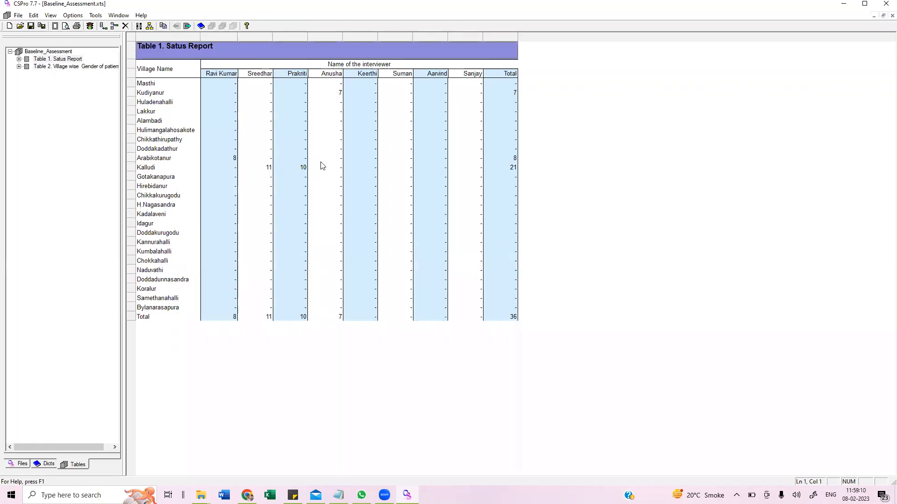
left_click(79, 28)
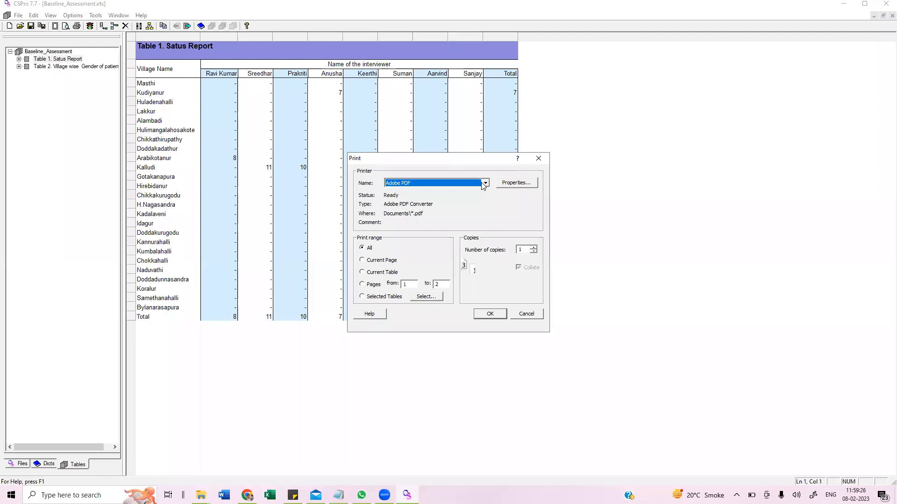
left_click(542, 161)
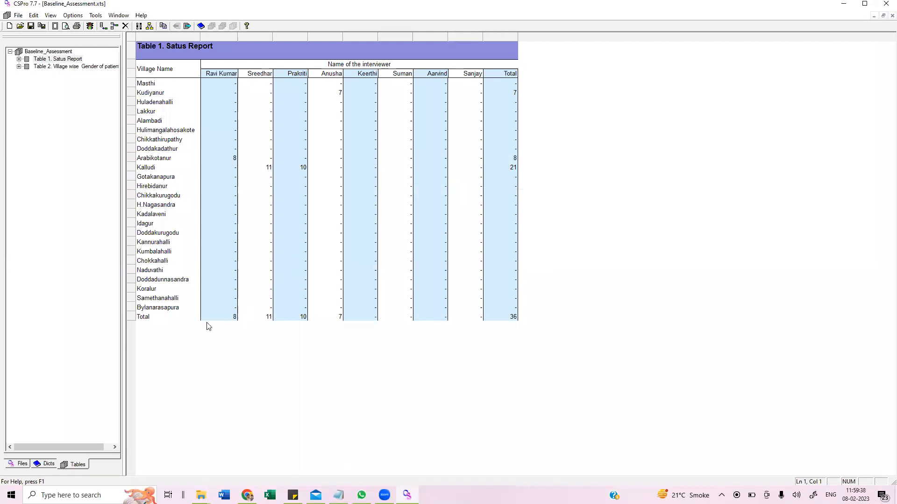
- Select the whole status report table and try pasting it into a new Excel workbook
left_click(171, 319)
key("ctrl+a")
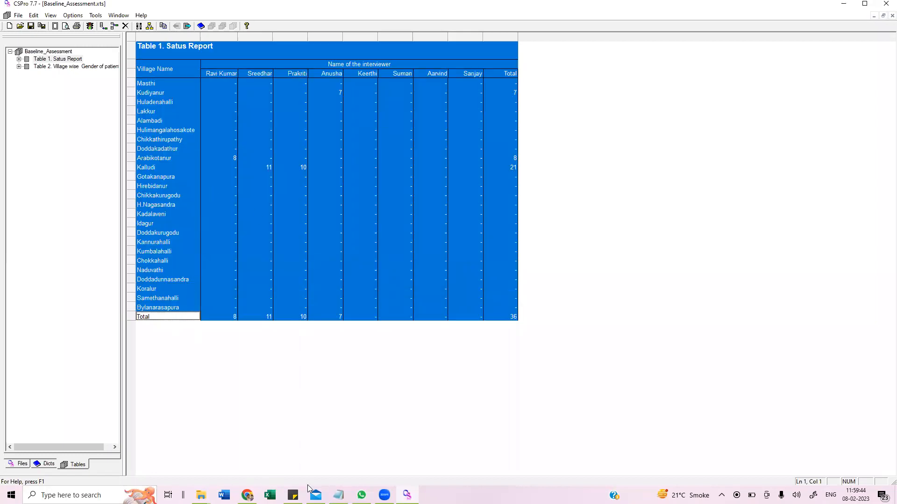
left_click(270, 495)
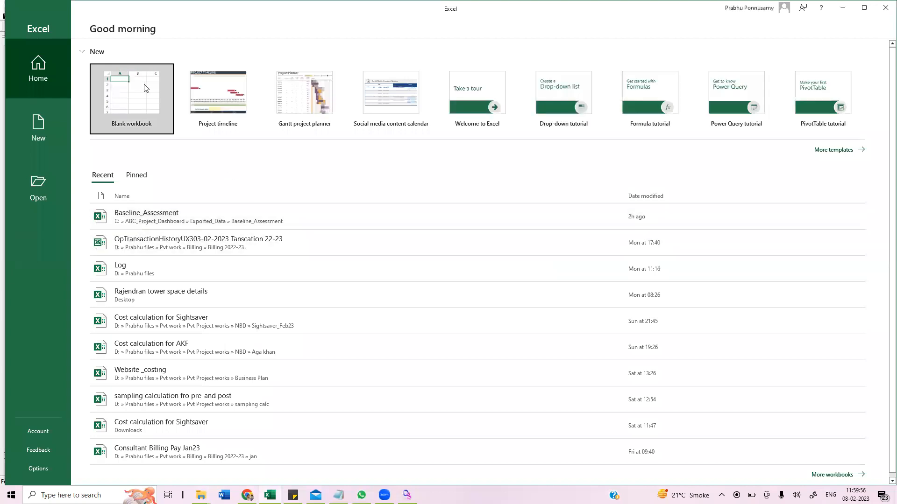
left_click(146, 88)
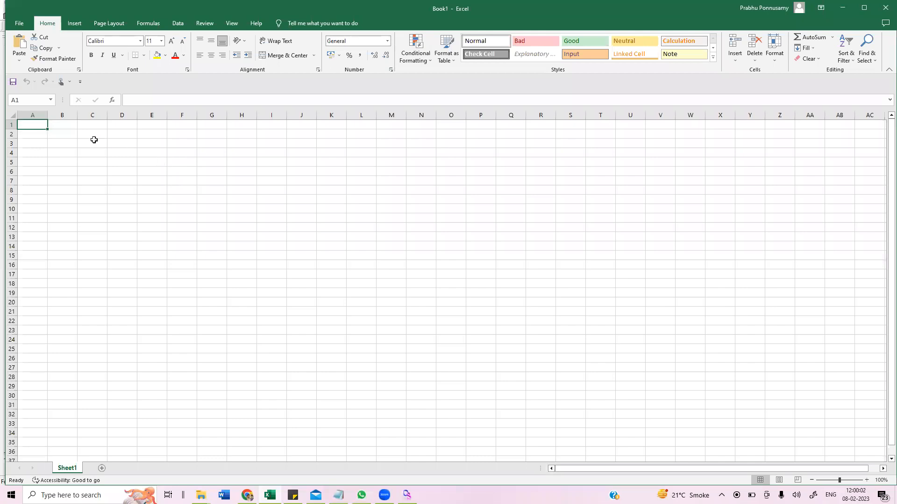
type("Sectors of Work")
left_click(122, 153)
left_click(23, 126)
key("Delete")
key("alt+Tab")
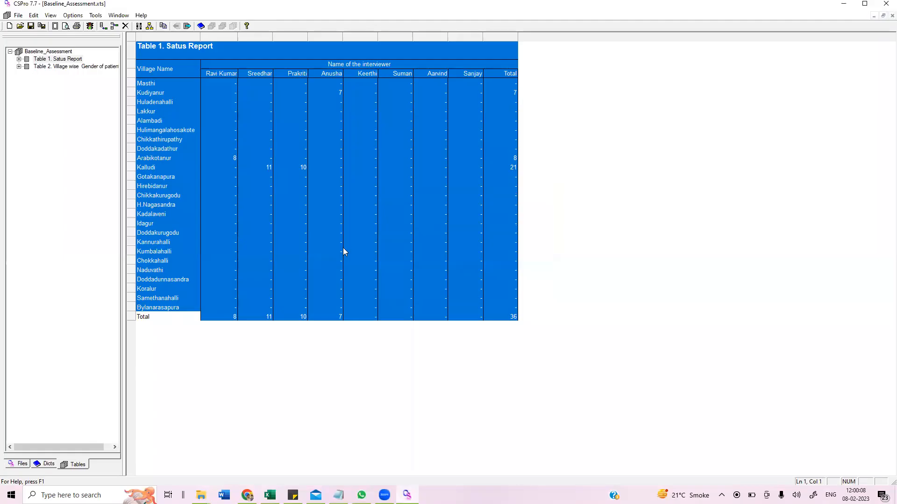
- Try copying only the cells of the status report table for pasting into the Excel workbook
right_click(330, 192)
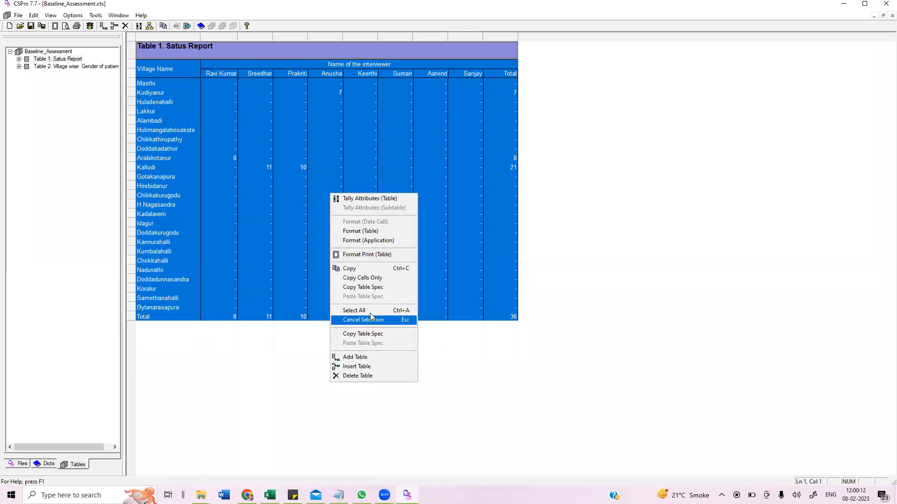
left_click(371, 336)
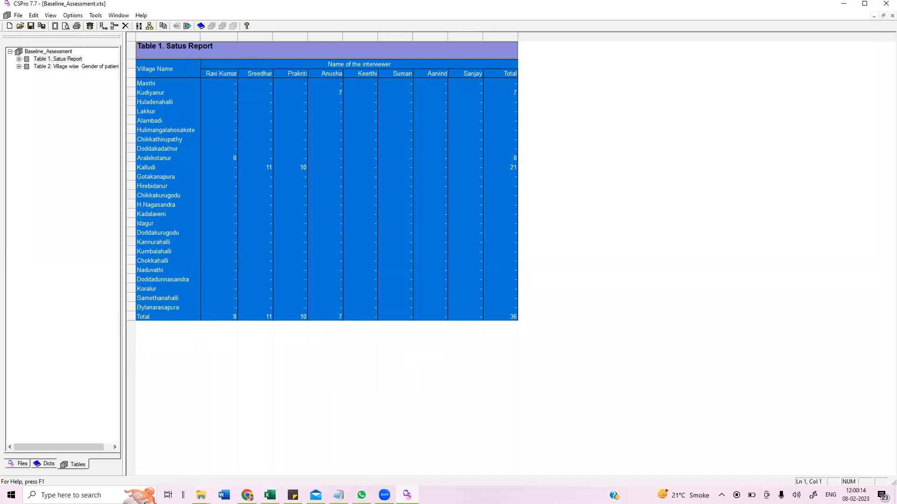
right_click(315, 174)
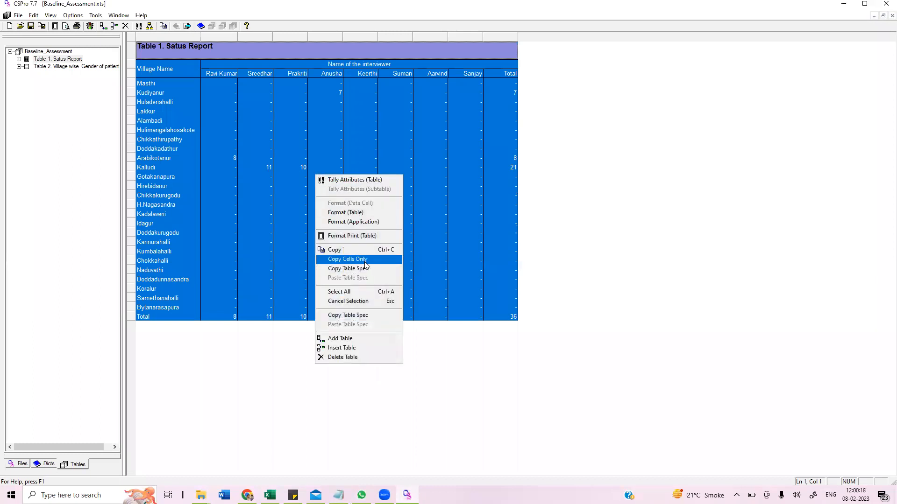
left_click(364, 277)
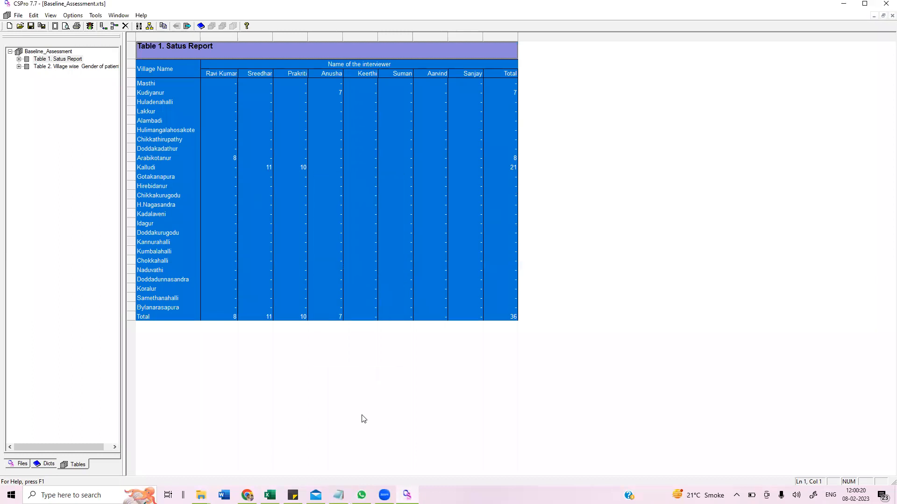
key("alt+Tab")
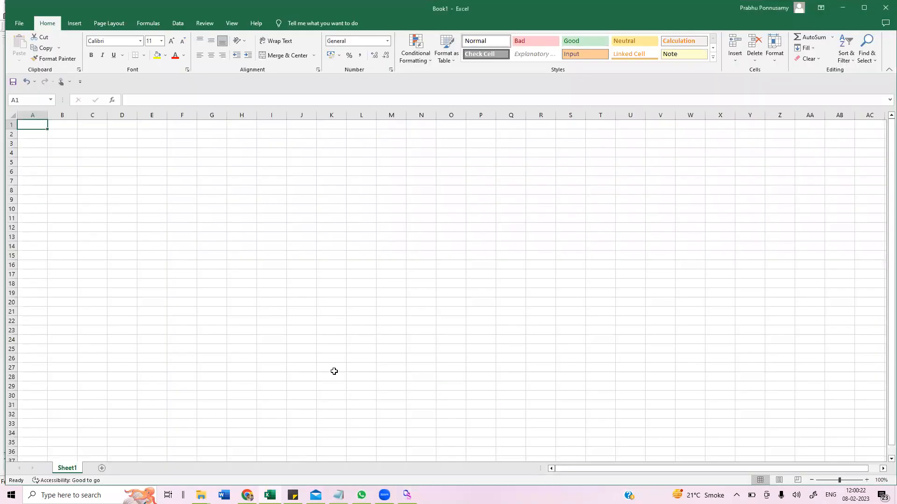
left_click(254, 239)
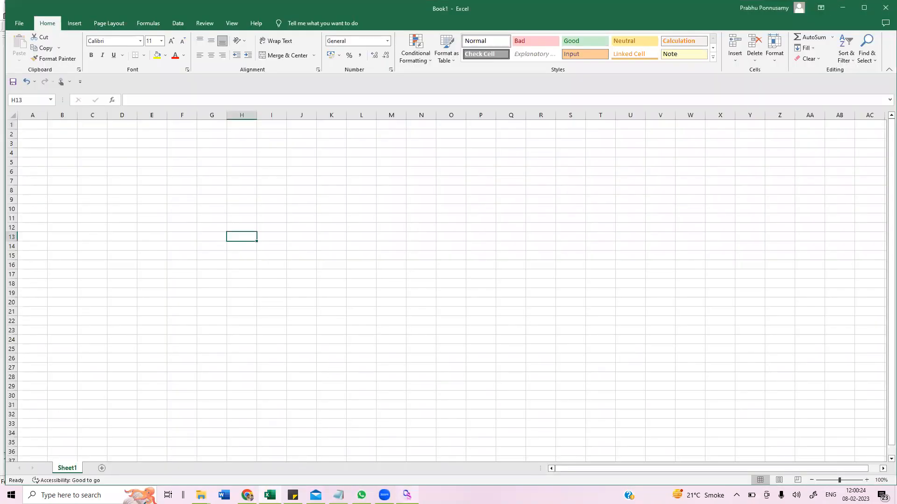
left_click(406, 495)
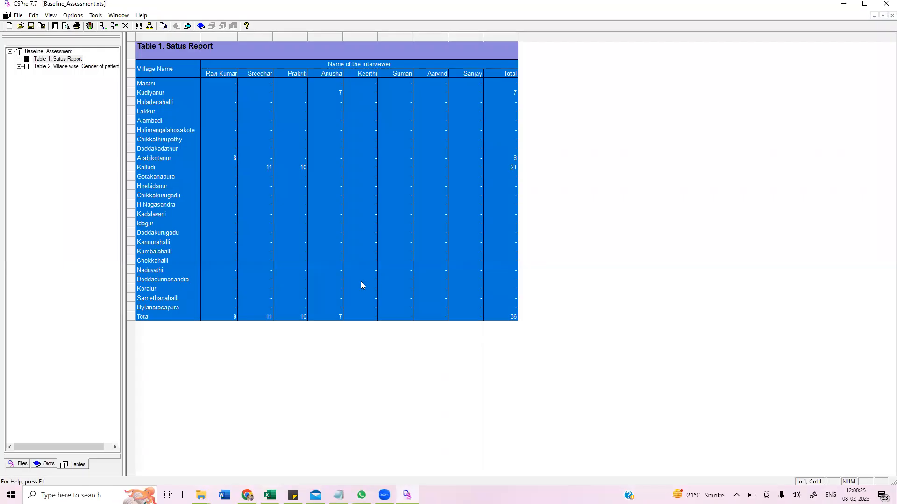
- Copy the full status report table and paste it into cell A1 of the blank Excel workbook
right_click(350, 242)
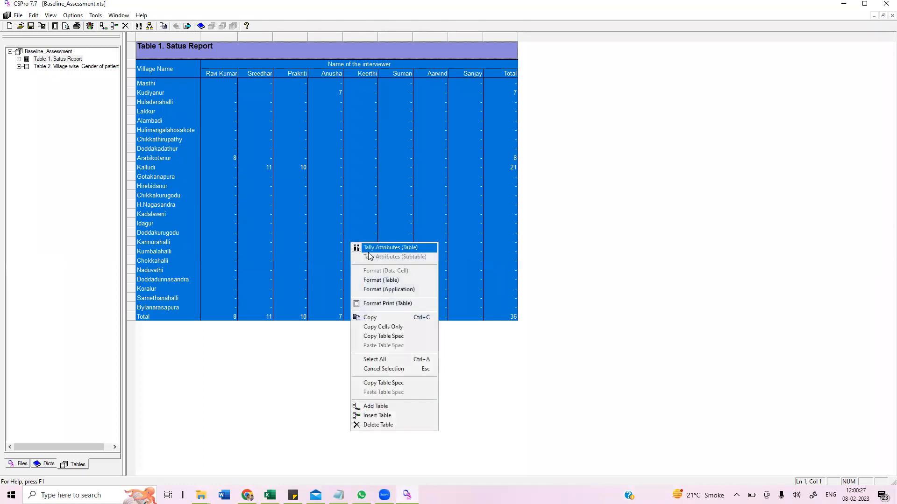
left_click(399, 322)
left_click(270, 495)
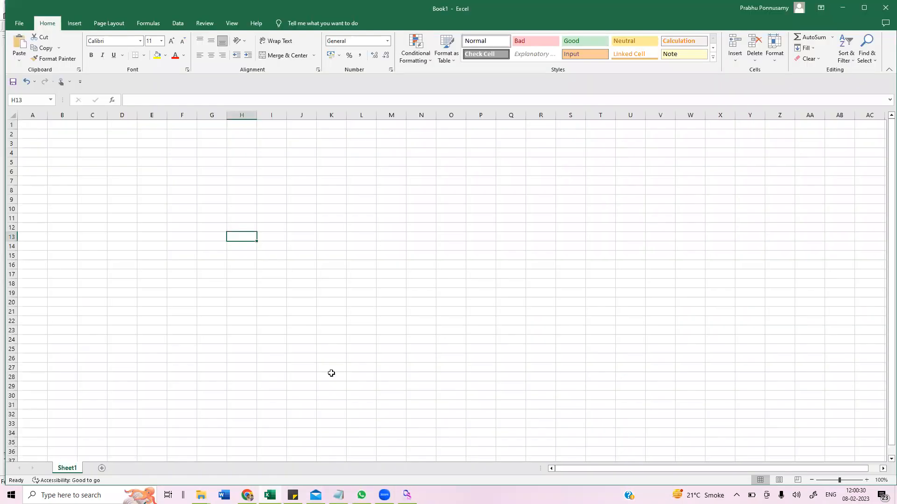
left_click(44, 125)
key("ctrl+v")
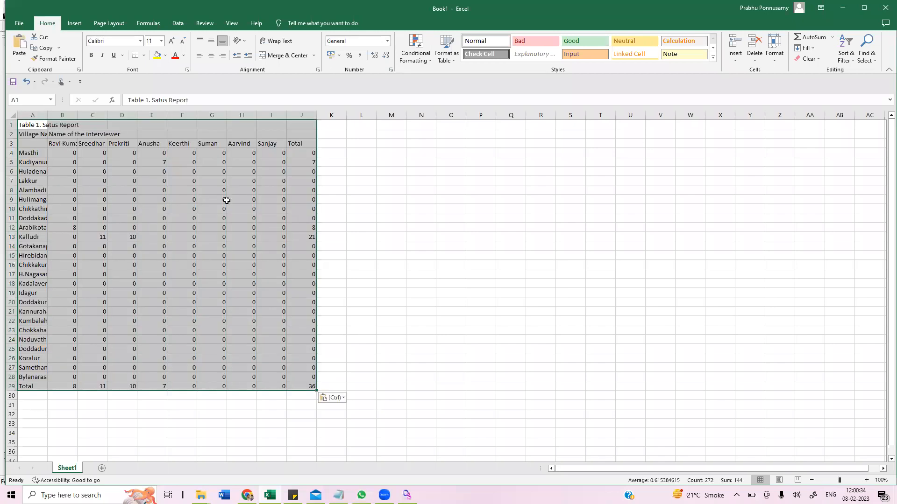
left_click(368, 220)
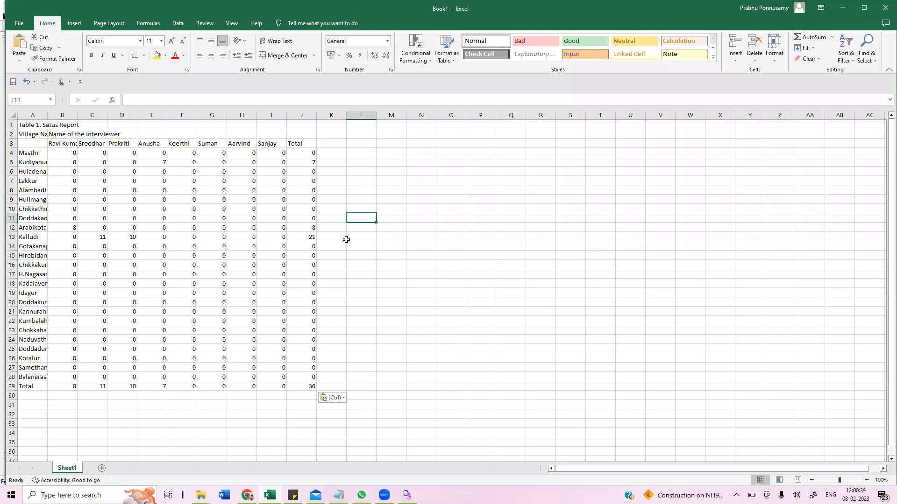
left_click(281, 256)
left_click(161, 227)
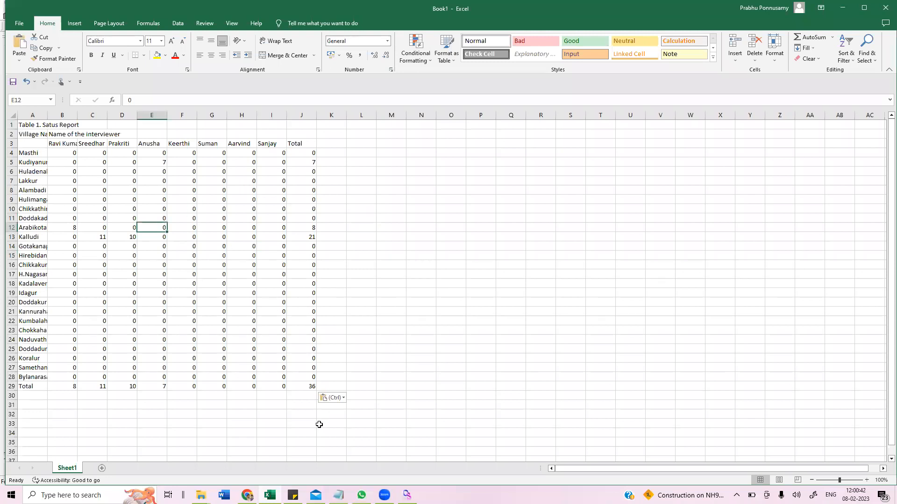
- Paste the copied status report table into a new Word document
left_click(225, 494)
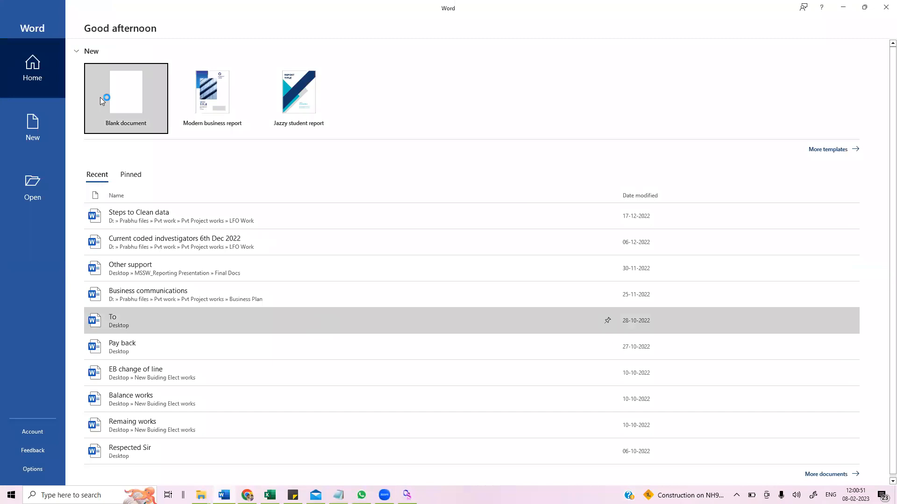
left_click(130, 101)
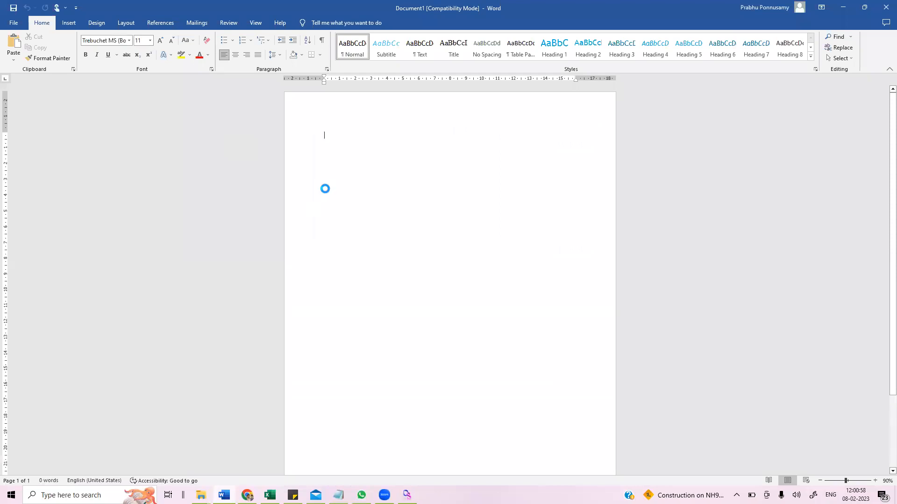
key("ctrl+v")
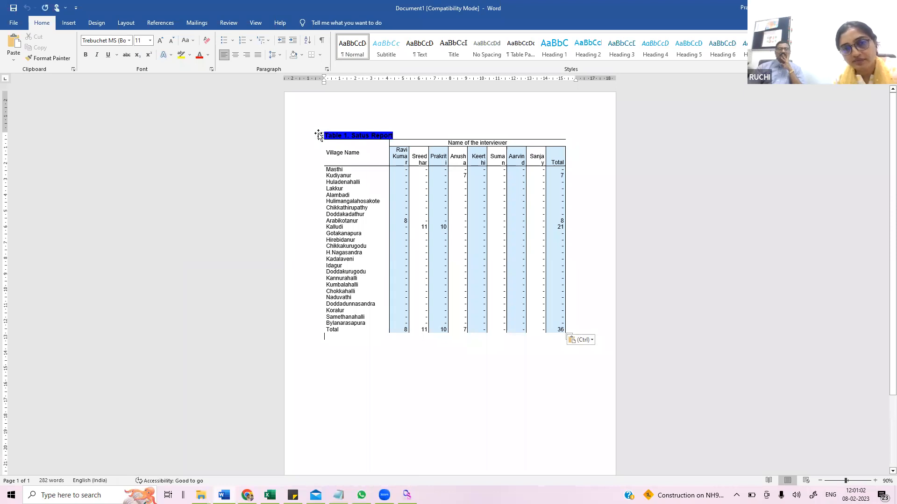
key("ctrl+a")
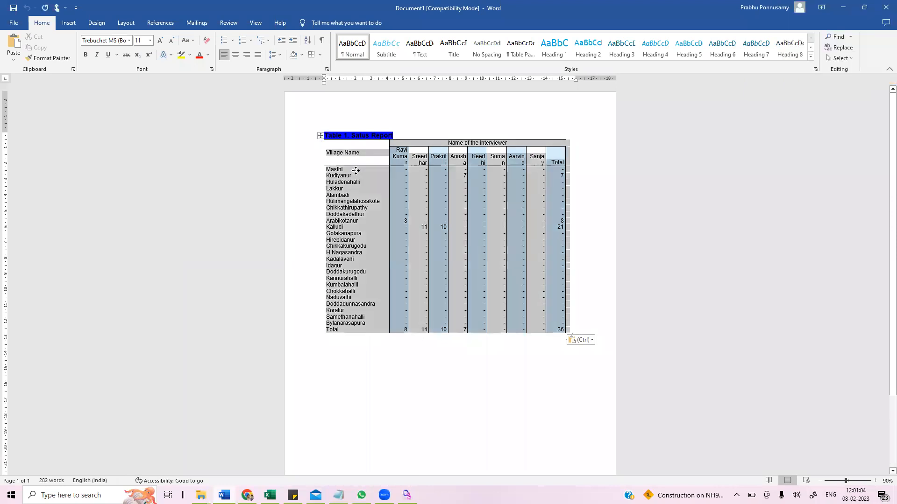
right_click(356, 170)
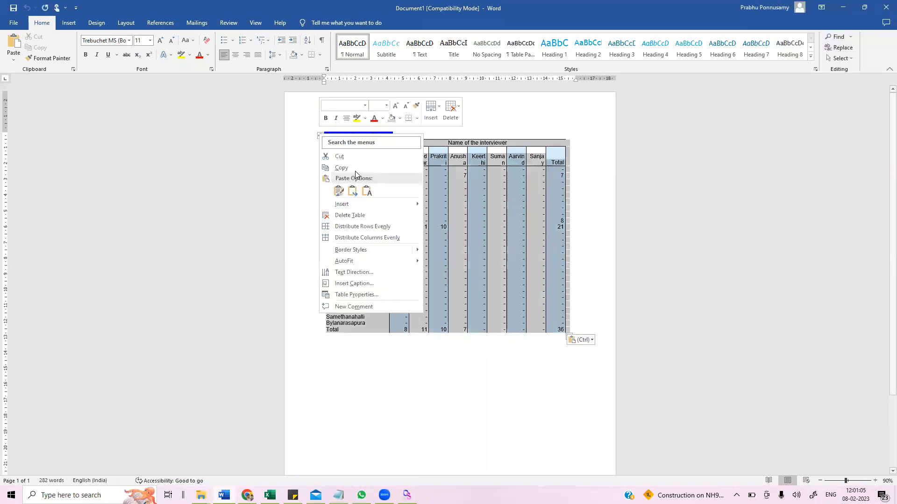
left_click(376, 359)
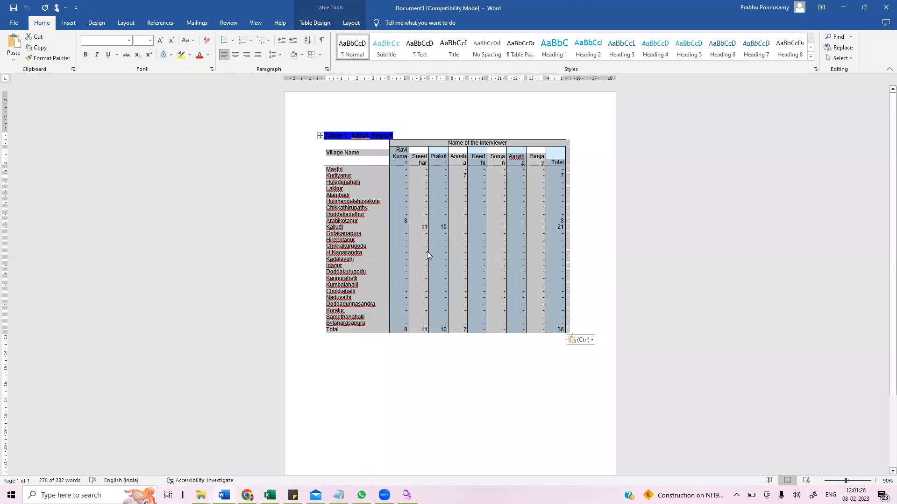
left_click(577, 334)
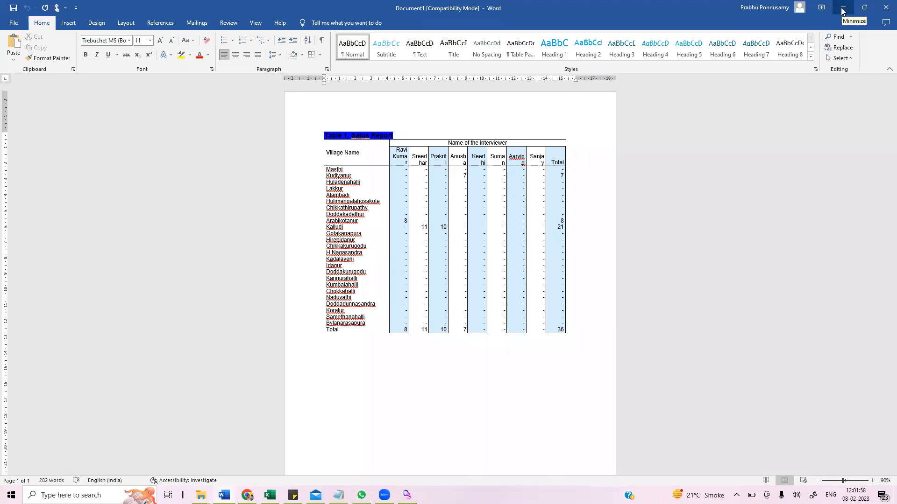
- Minimize Word and Excel, and close the cross-tab application window
left_click(840, 10)
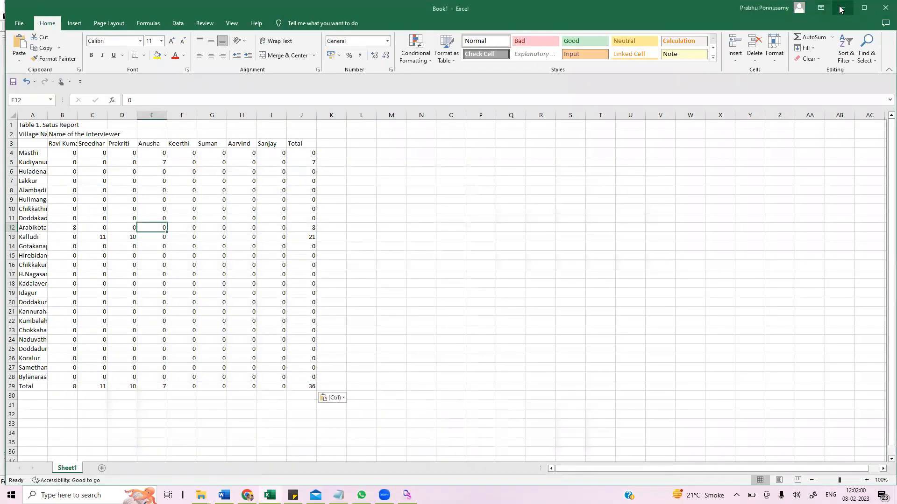
left_click(840, 10)
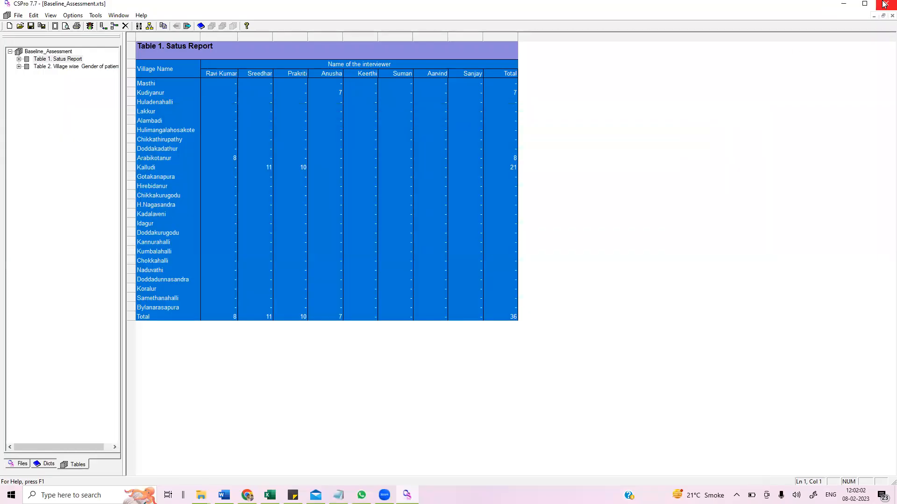
left_click(884, 4)
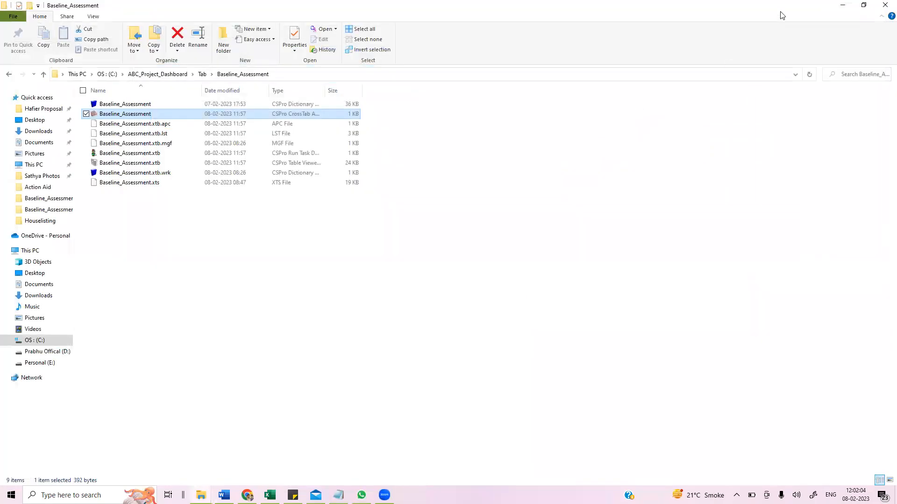
- Open the Baseline_Assessment folder inside the project's Export folder
left_click(9, 76)
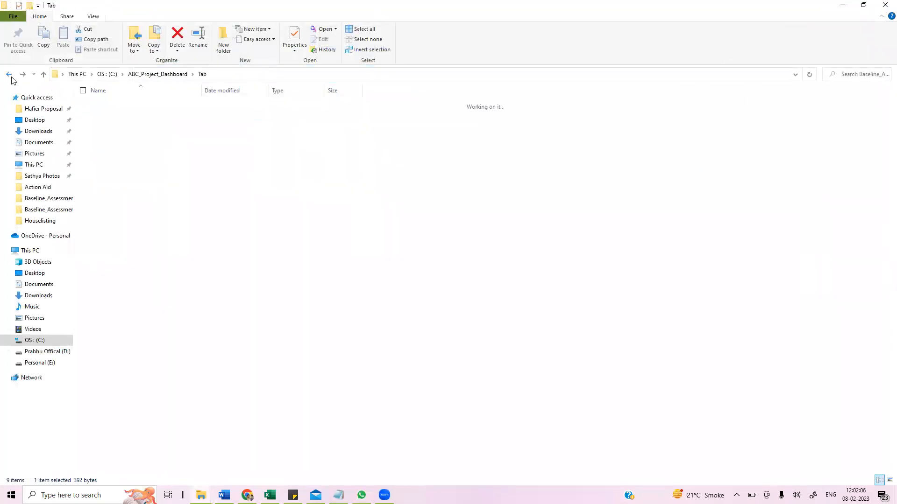
left_click(10, 76)
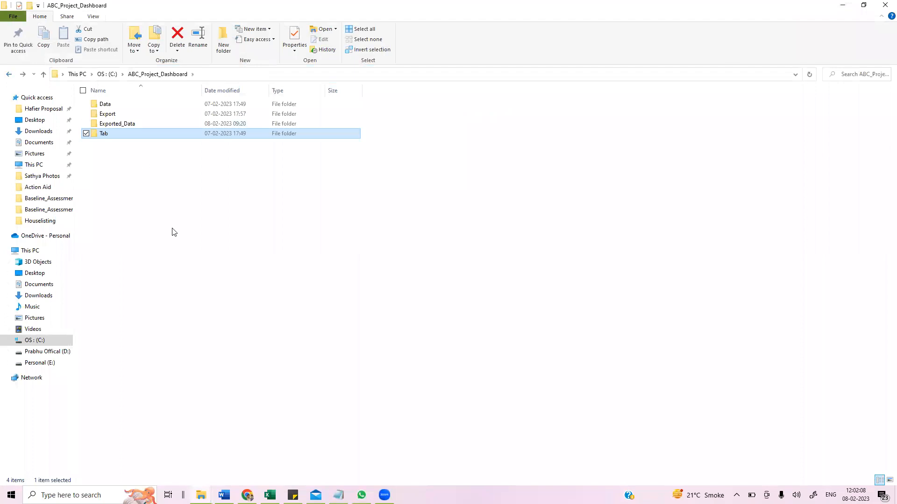
double_click(125, 124)
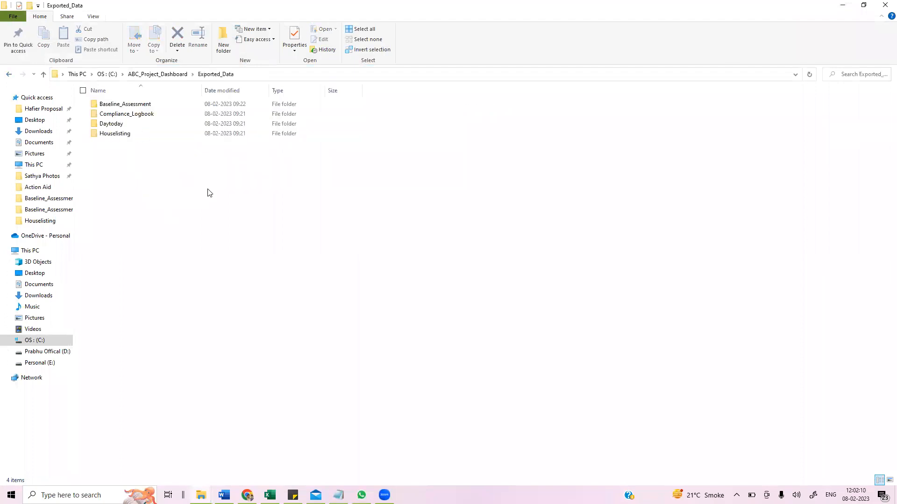
left_click(10, 76)
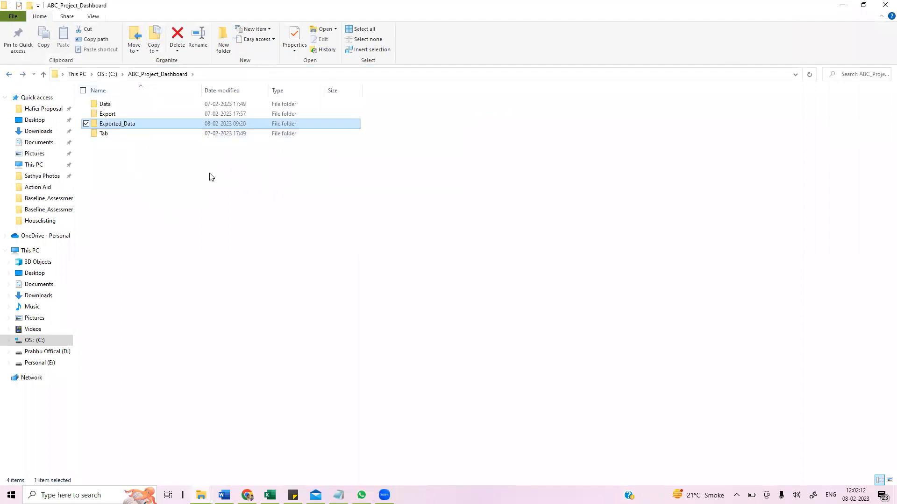
double_click(119, 115)
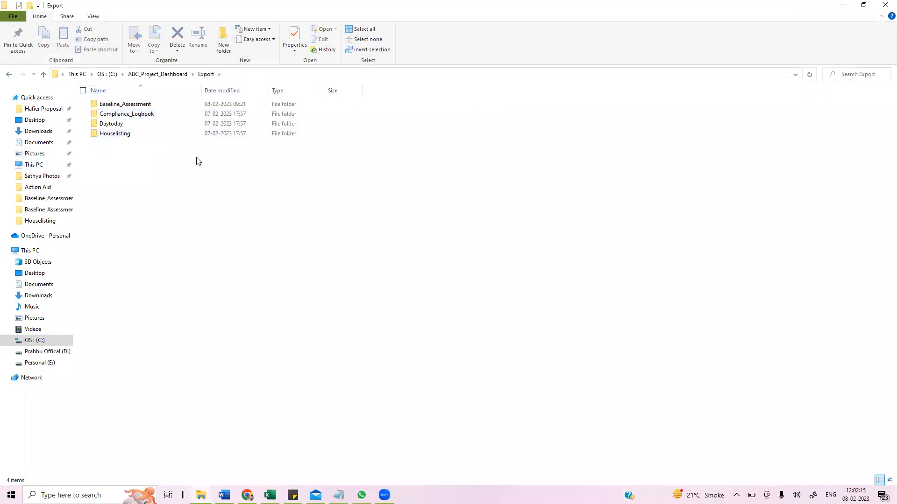
double_click(124, 104)
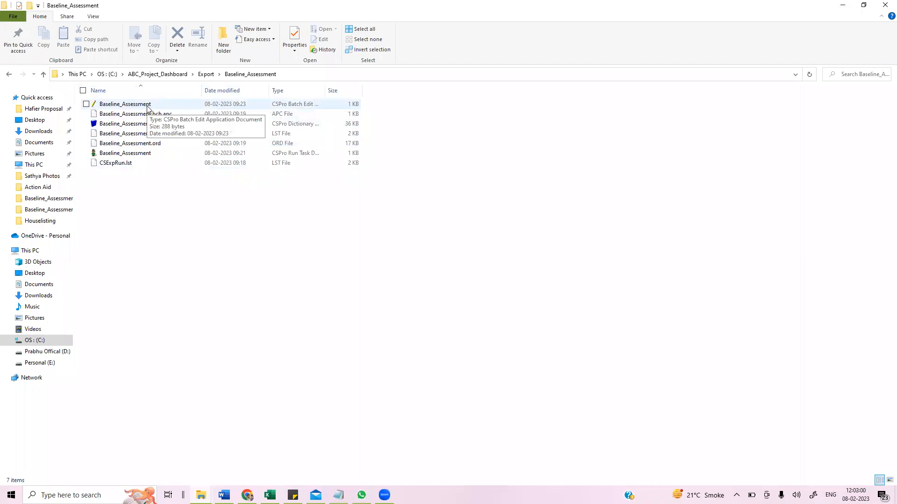
- Run the Baseline_Assessment export run task and examine the process summary in its listing report
double_click(144, 154)
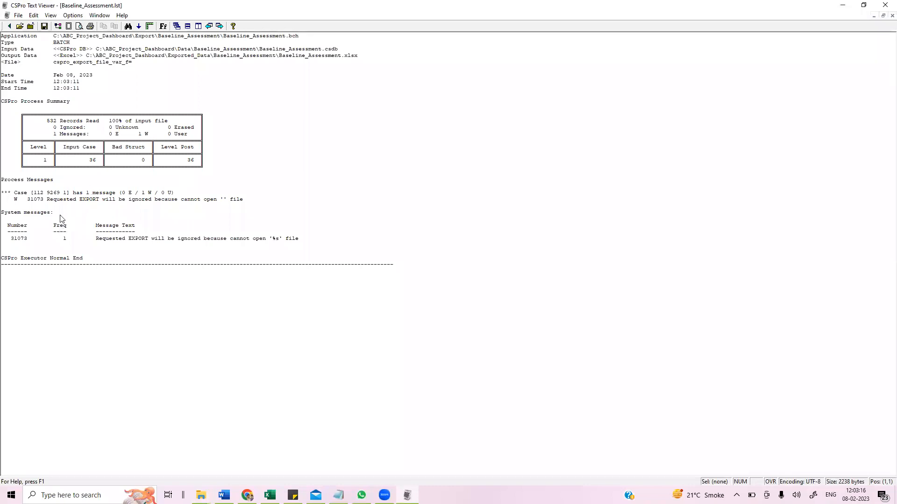
left_click_drag(86, 161, 182, 168)
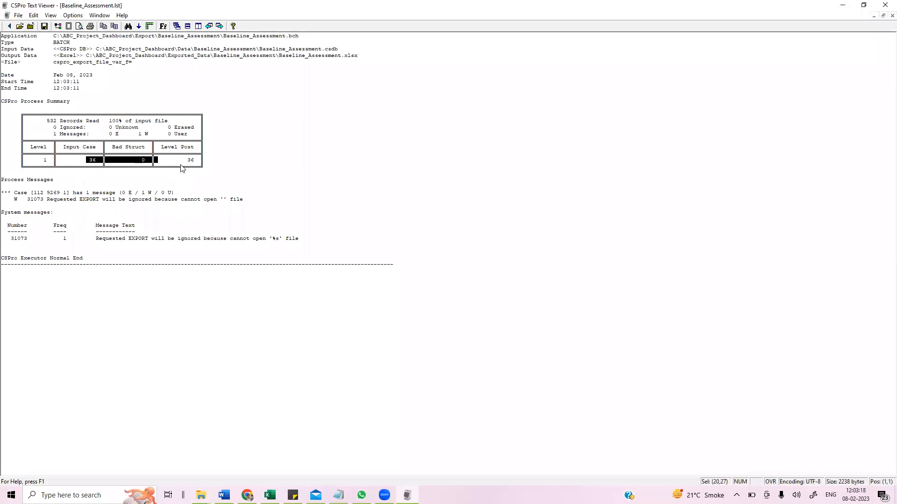
left_click(842, 5)
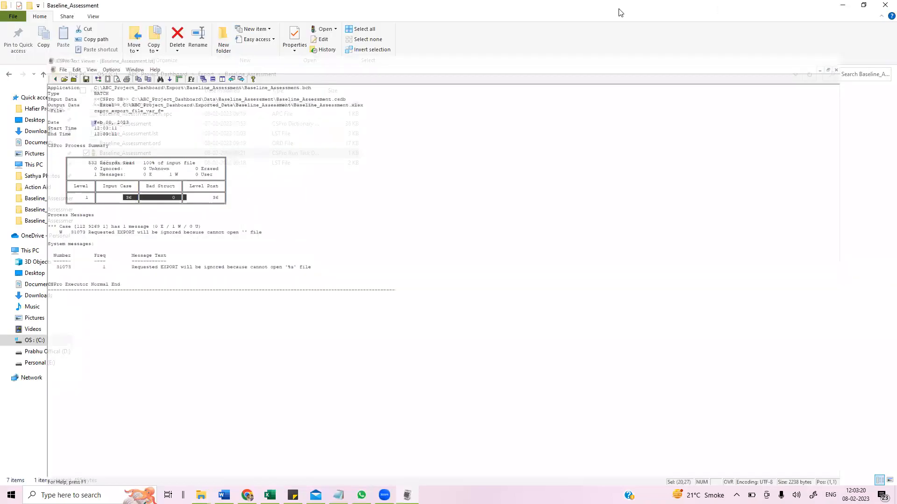
- Open the exported Baseline_Assessment Excel workbook from the Exported_Data\Baseline_Assessment folder
left_click(9, 76)
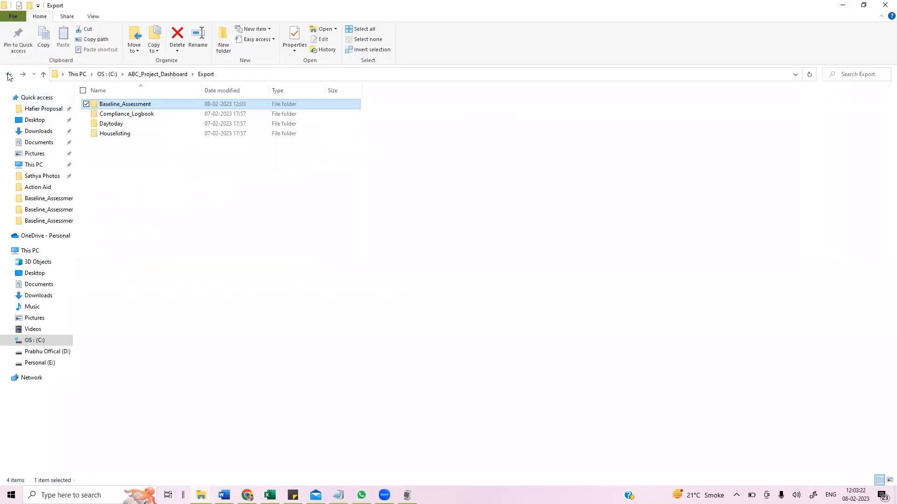
left_click(9, 75)
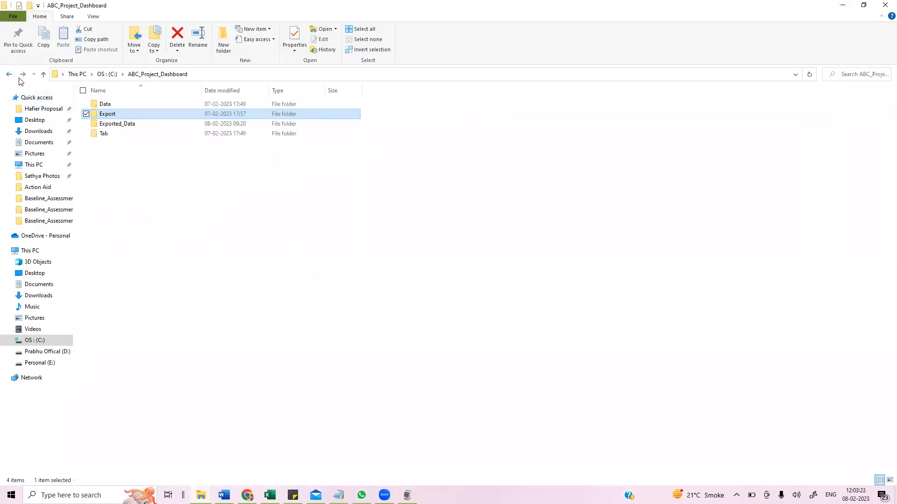
double_click(124, 125)
double_click(114, 103)
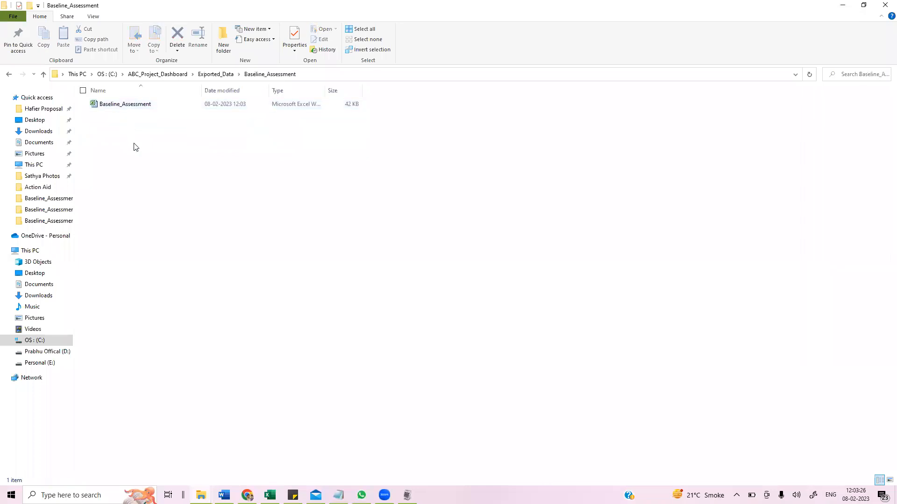
double_click(126, 108)
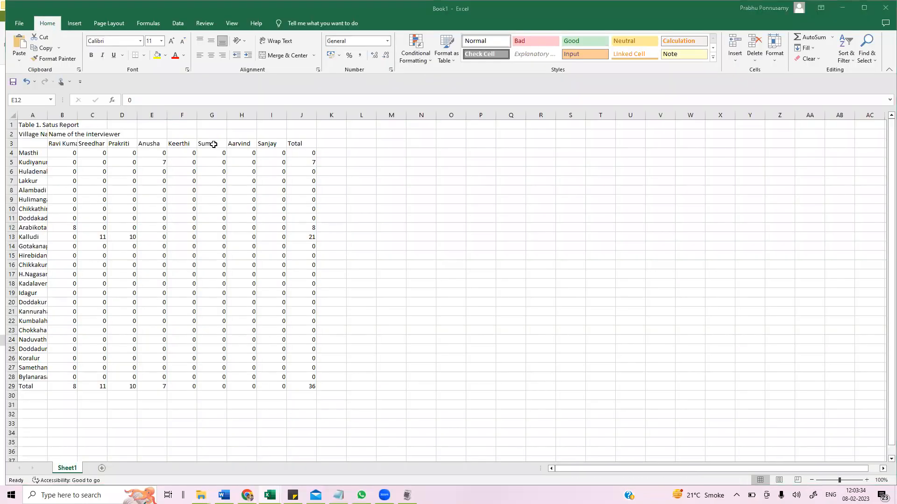
- Maximize the exported Baseline_Assessment workbook and return to the top of its first sheet
scroll(248, 192, "down", 14)
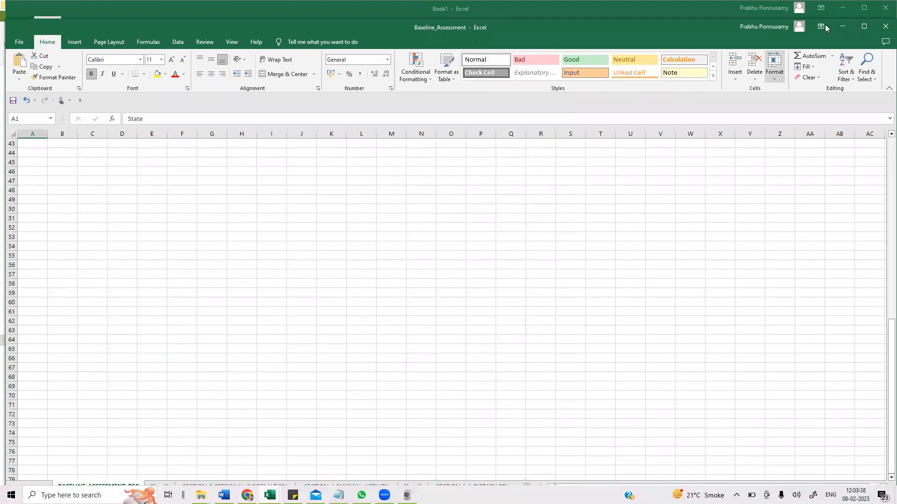
left_click(860, 28)
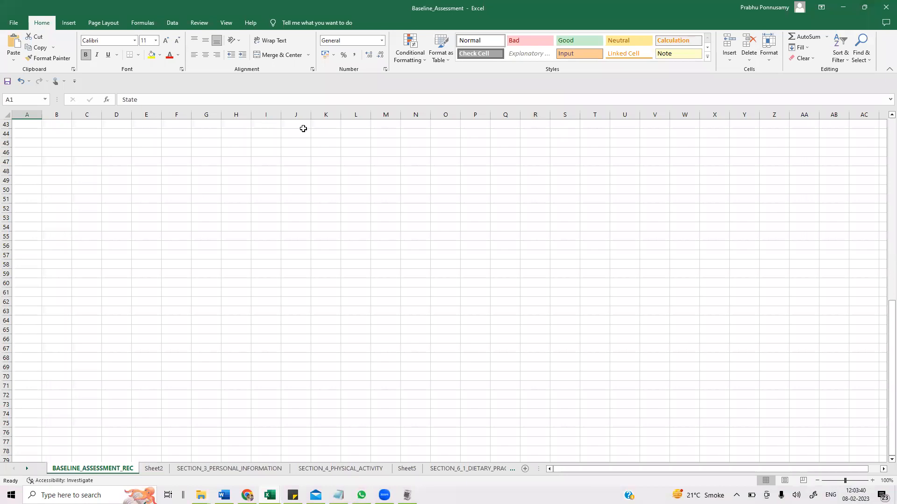
left_click(215, 141)
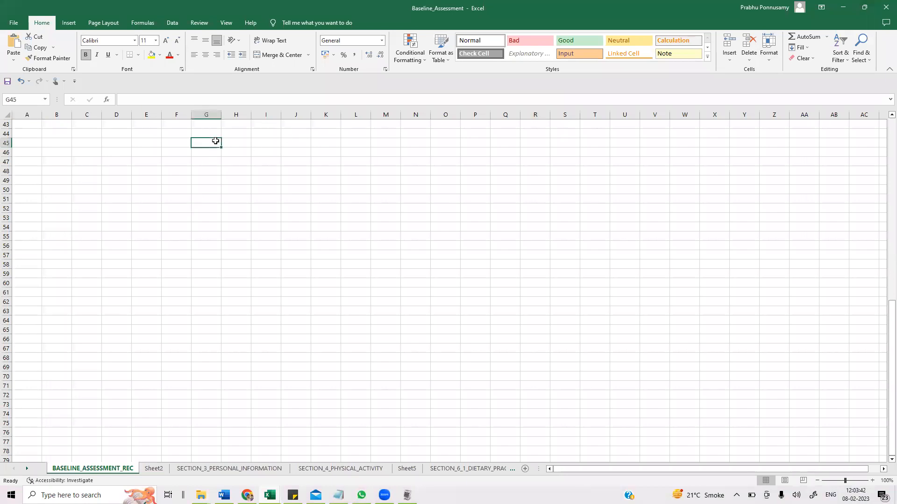
key("Page_Up")
key("Page_Up")
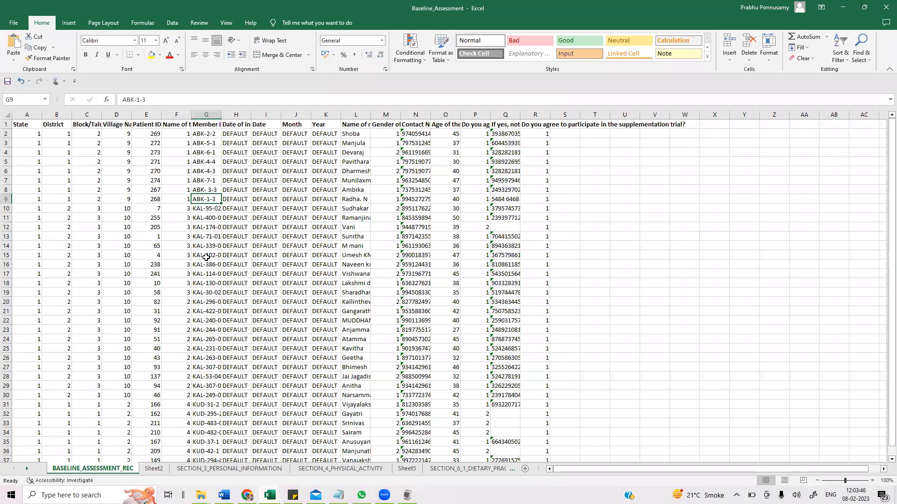
- Browse through the workbook's sheets from SECTION_3_PERSONAL_INFORMATION to Sheet8 and back to Sheet7
left_click(213, 468)
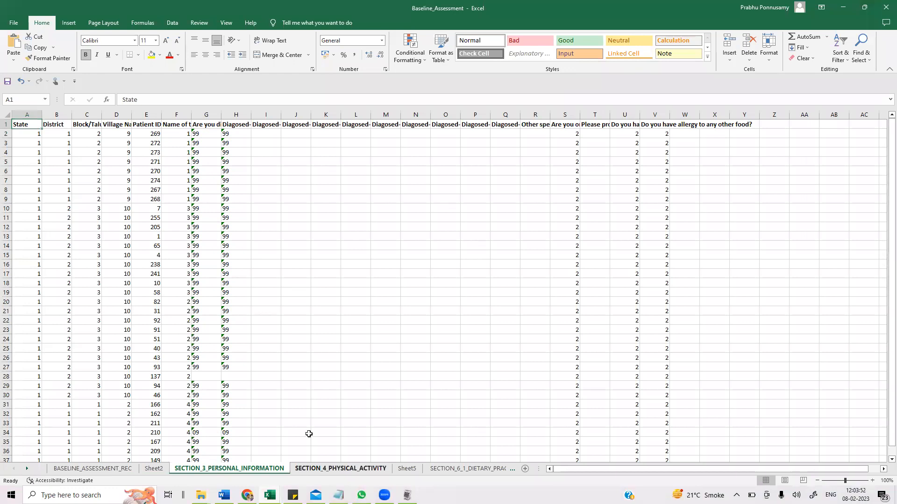
key("ctrl+Page_Down")
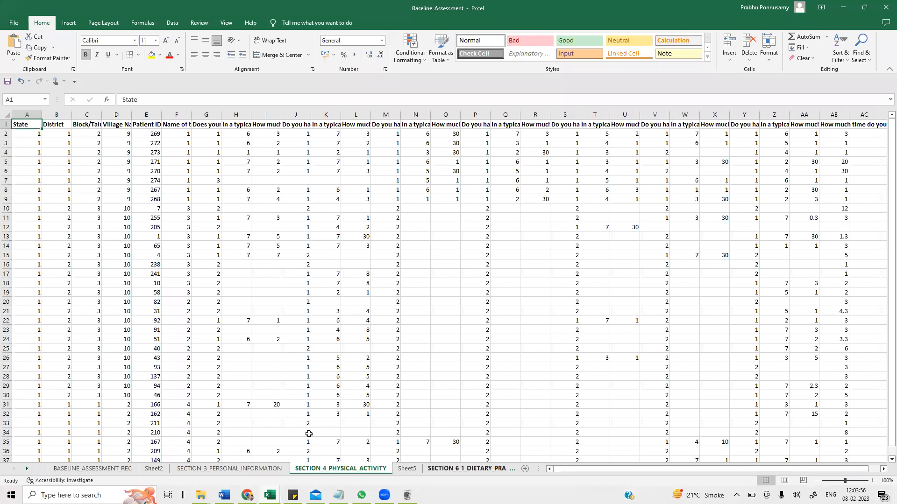
key("ctrl+Page_Down")
key("ctrl+Page_Down")
key("ctrl+Page_Down")
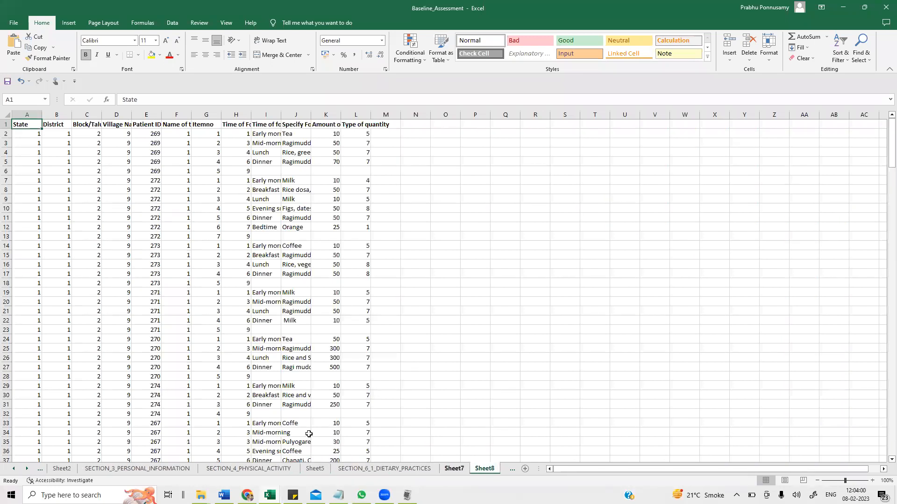
key("ctrl+Page_Up")
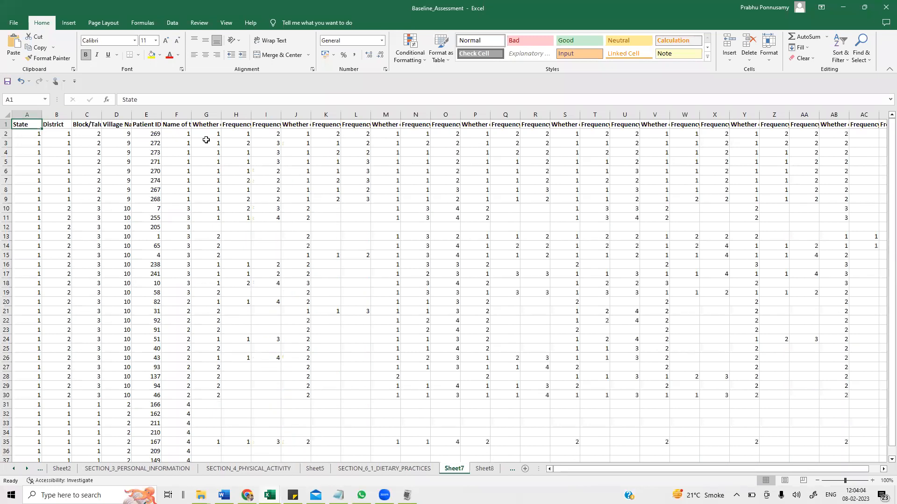
- Examine the column headers of Sheet7 one cell at a time
left_click(118, 193)
key("Up")
key("Up")
key("Up")
key("Up")
key("Up")
key("Up")
key("Up")
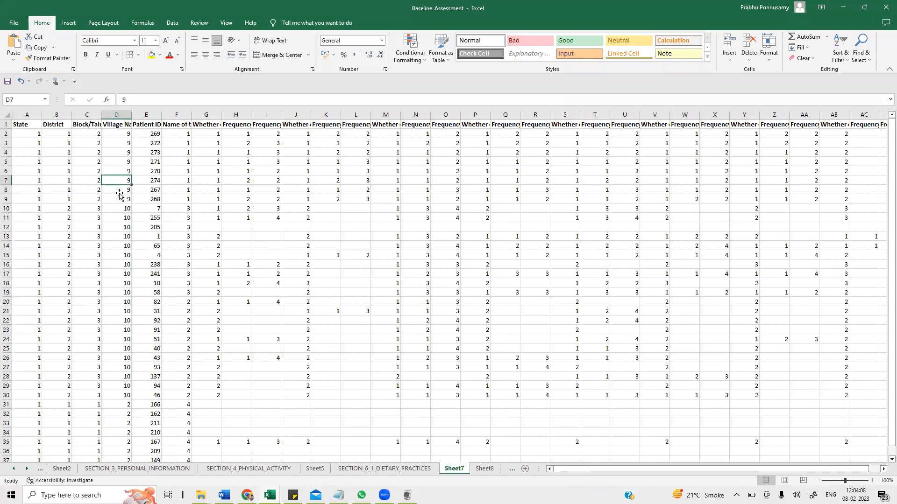
key("Left")
key("Left")
key("Left")
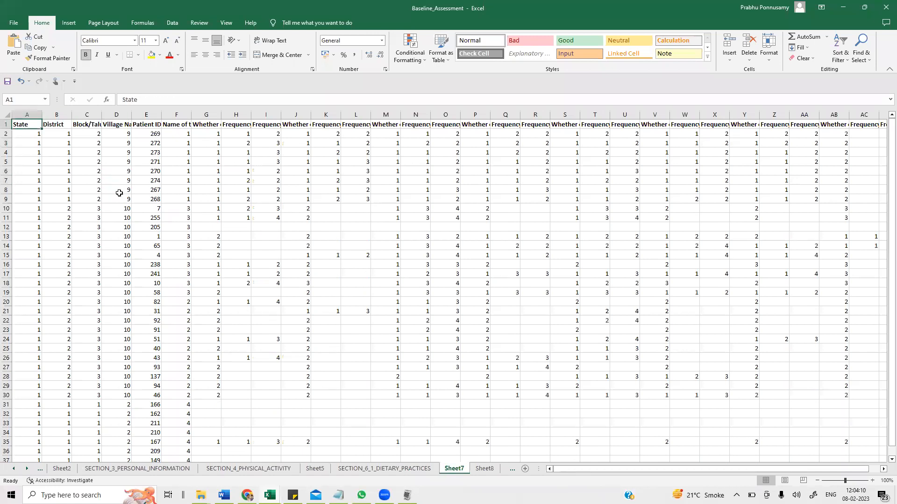
key("Down")
key("Down")
key("Down")
key("Up")
key("Up")
key("Up")
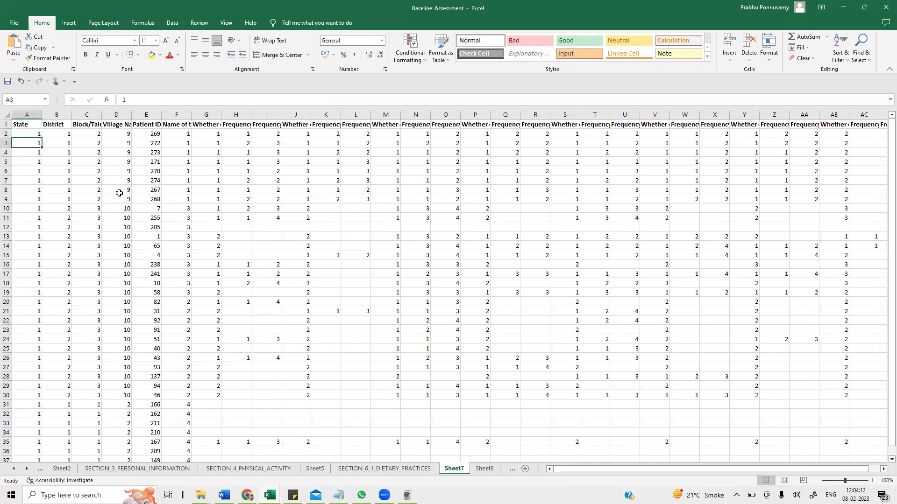
key("Right")
key("Right")
key("Right")
key("Right")
key("Right")
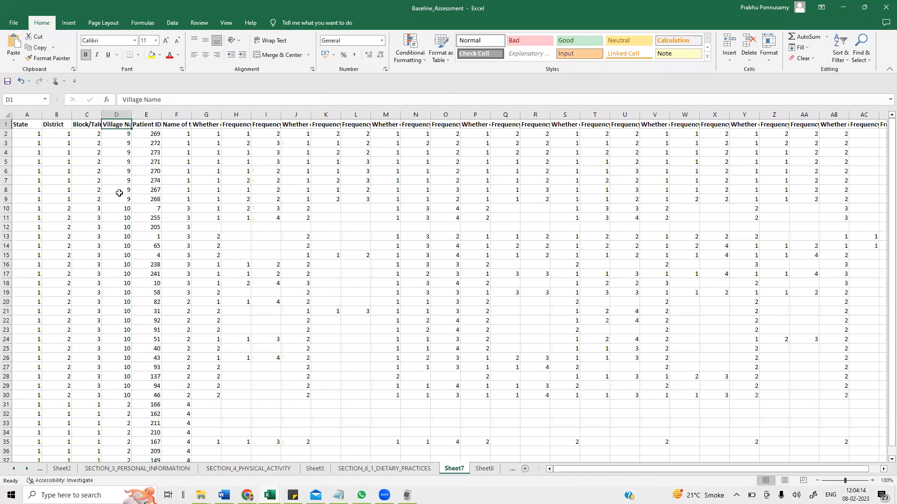
key("Right")
key("Right")
key("Right")
key("Right")
key("Right")
key("Right")
key("Right")
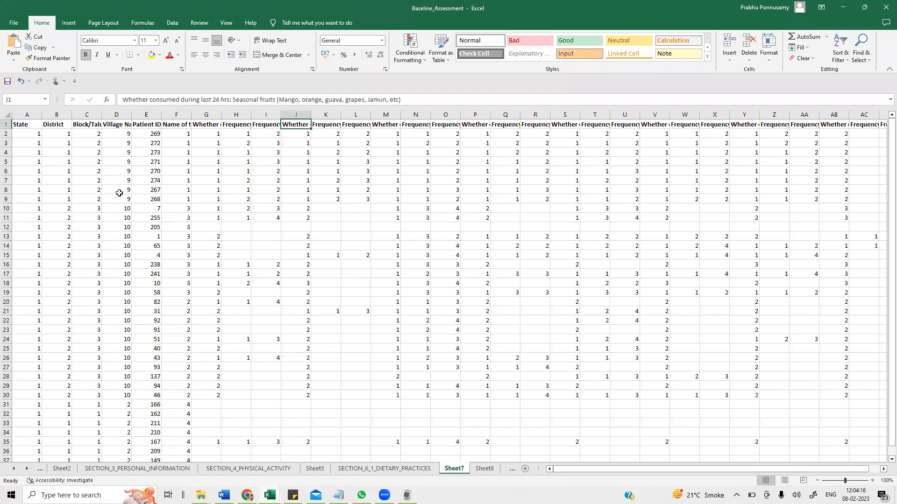
key("Right")
key("Right")
key("Right")
key("Right")
key("Right")
key("Right")
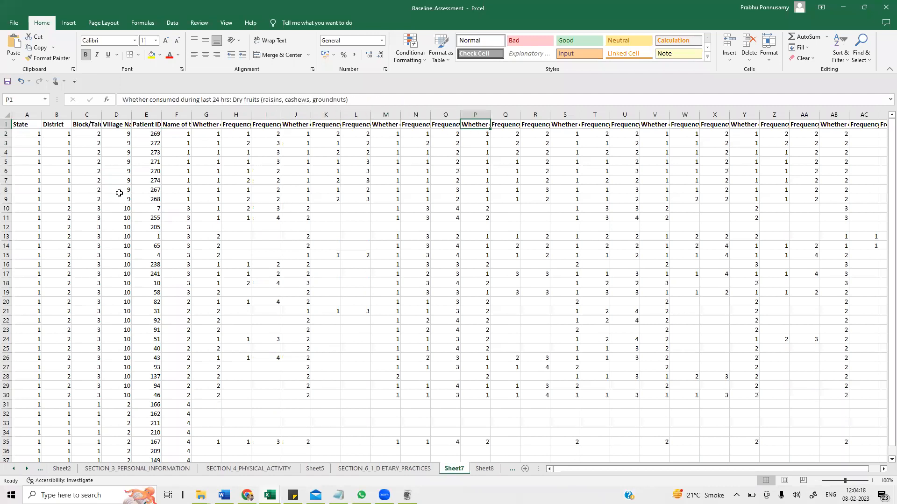
key("Right")
key("Right")
key("Right")
key("Right")
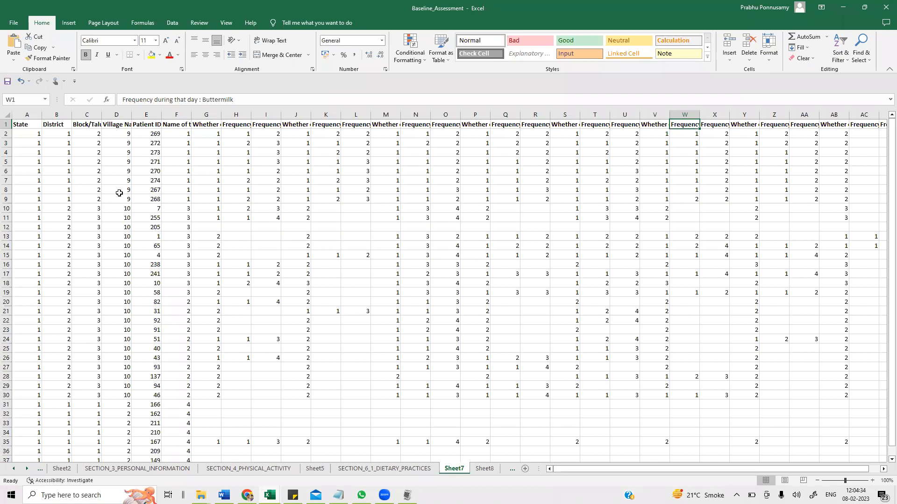
key("Left")
key("Left")
key("Left")
key("Left")
key("Left")
key("Left")
key("Left")
key("Left")
key("Left")
key("Left")
key("Left")
key("Left")
key("Left")
key("Left")
key("Left")
key("Left")
key("Left")
key("Left")
key("Left")
key("Left")
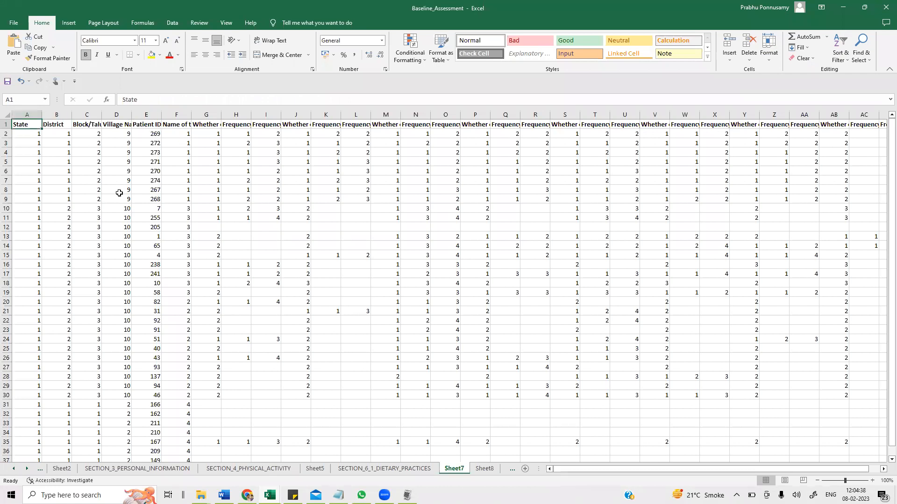
- Examine the records on Sheet2 and the SECTION_3_PERSONAL_INFORMATION sheet
left_click(61, 468)
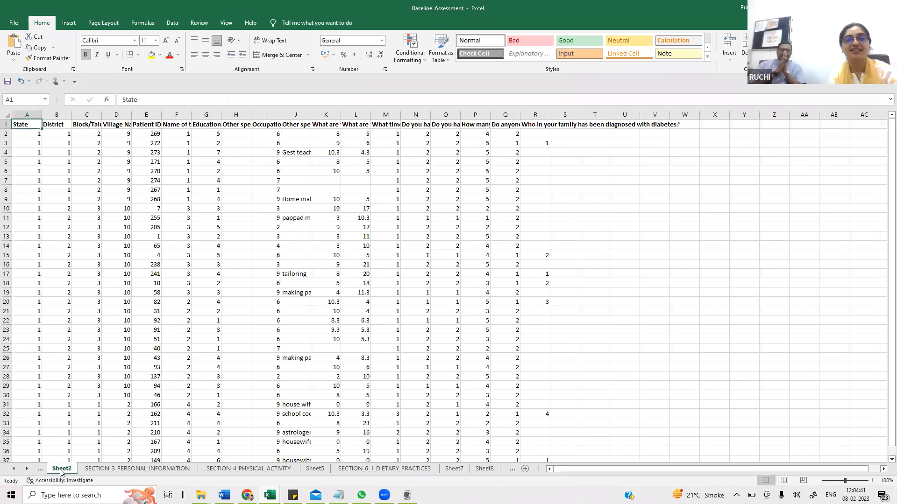
left_click(156, 127)
left_click(106, 469)
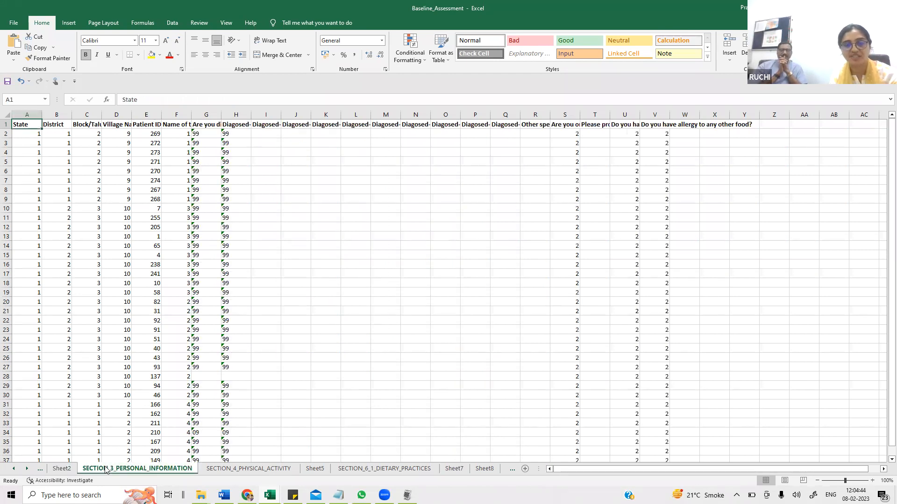
left_click(70, 470)
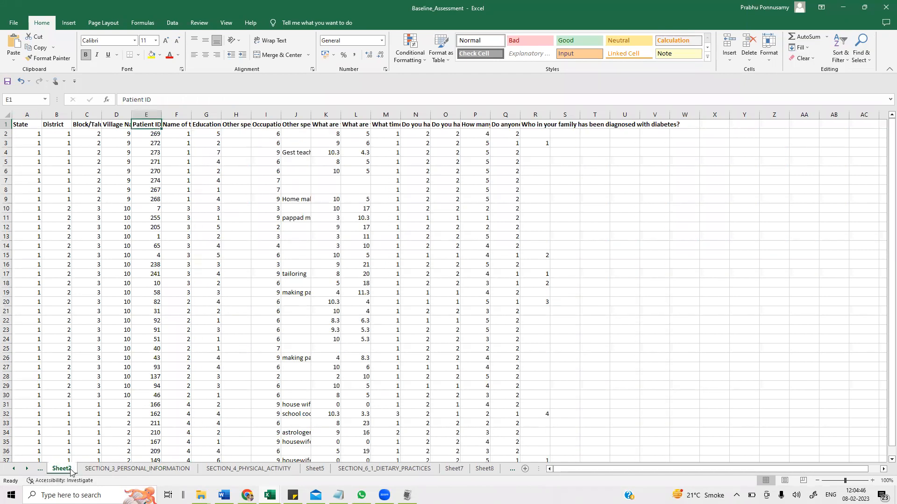
left_click(47, 245)
left_click(52, 172)
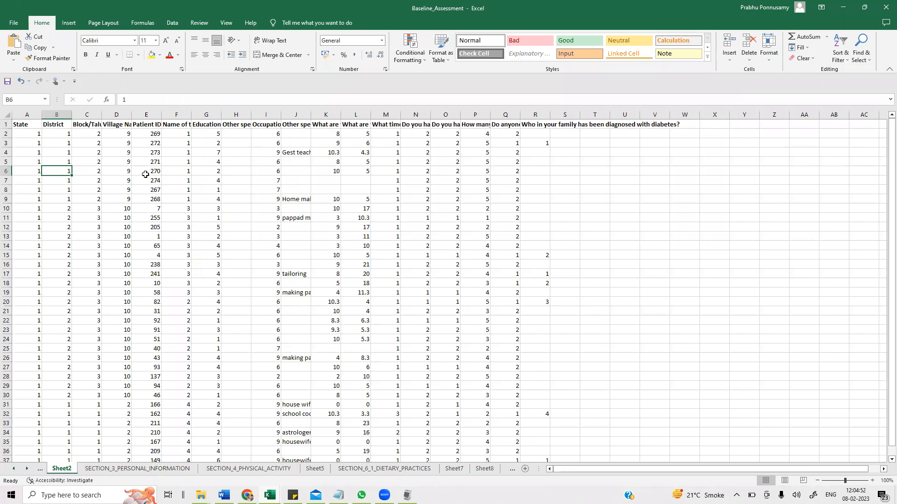
left_click(145, 173)
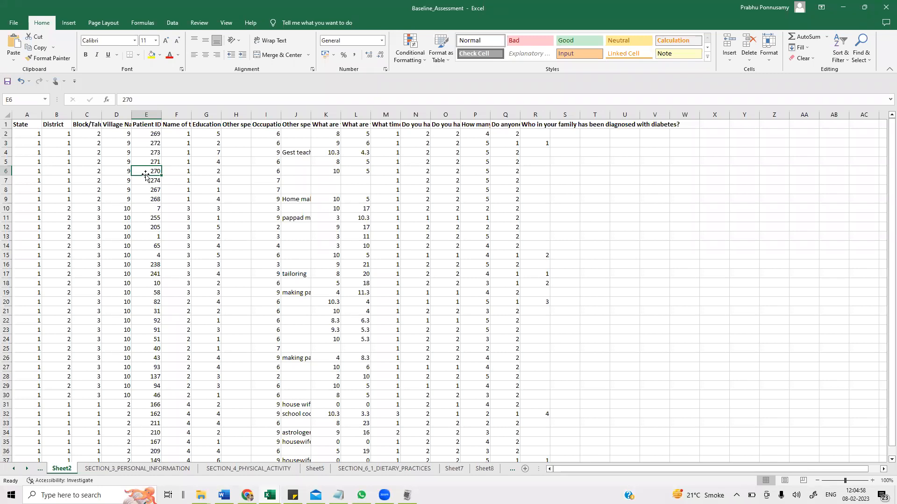
left_click(50, 160)
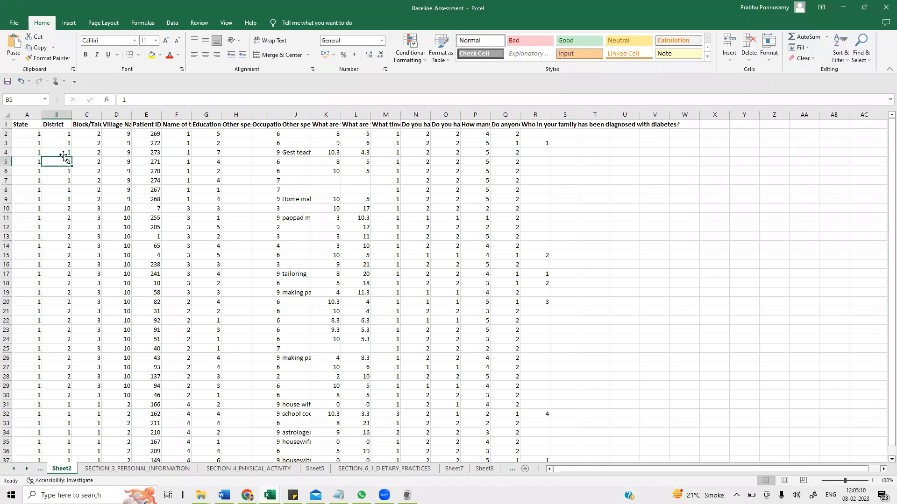
- Review the first columns of Sheet2 and close the workbook
key("Up")
key("Up")
key("Up")
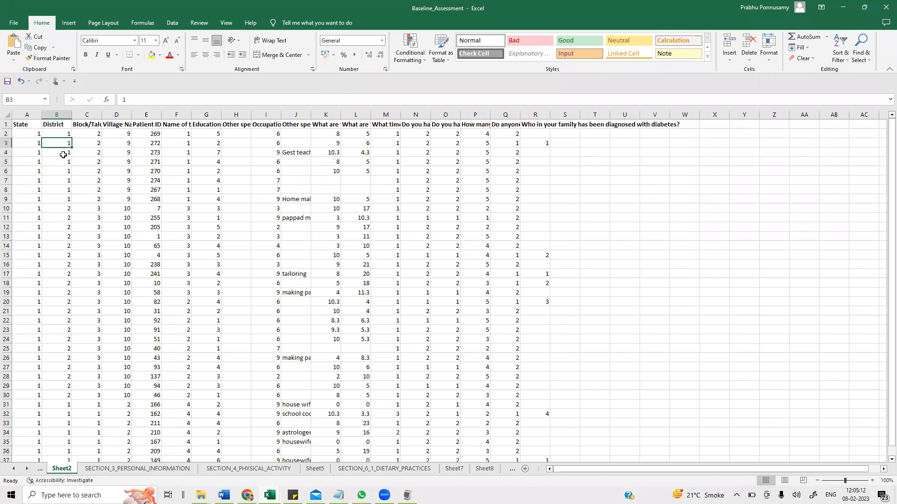
key("Left")
key("Right")
key("Right")
key("Right")
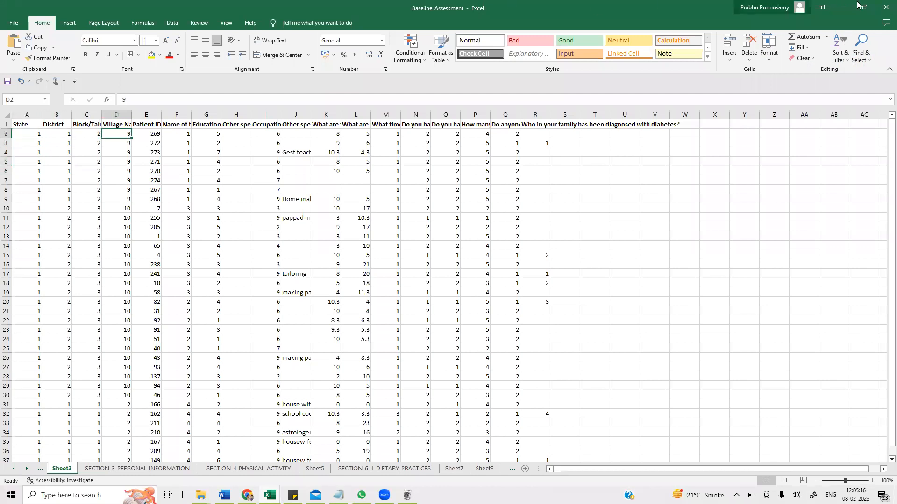
left_click(886, 7)
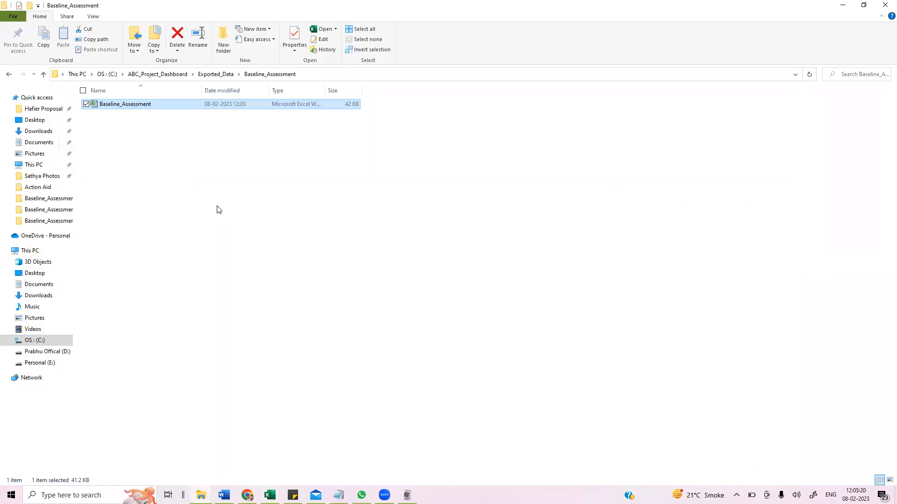
- Browse the project folders between Exported_Data and its Baseline_Assessment folder
left_click(7, 76)
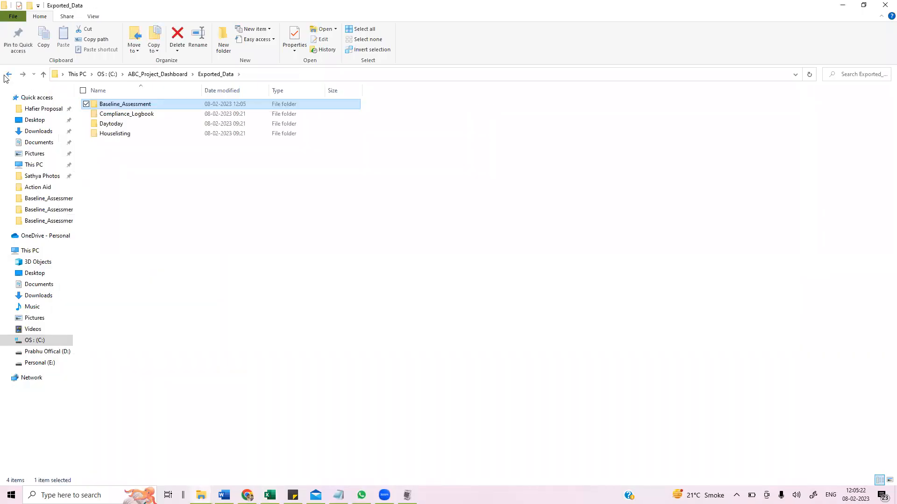
left_click(6, 75)
double_click(119, 123)
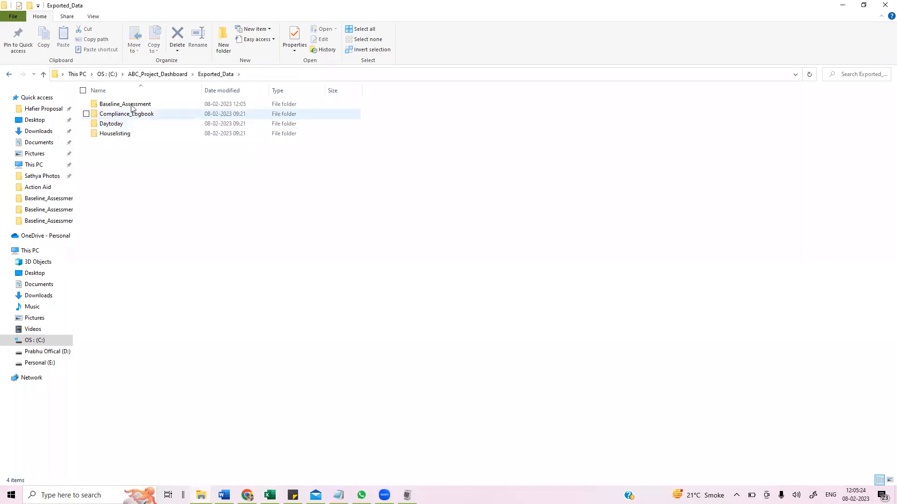
left_click(8, 75)
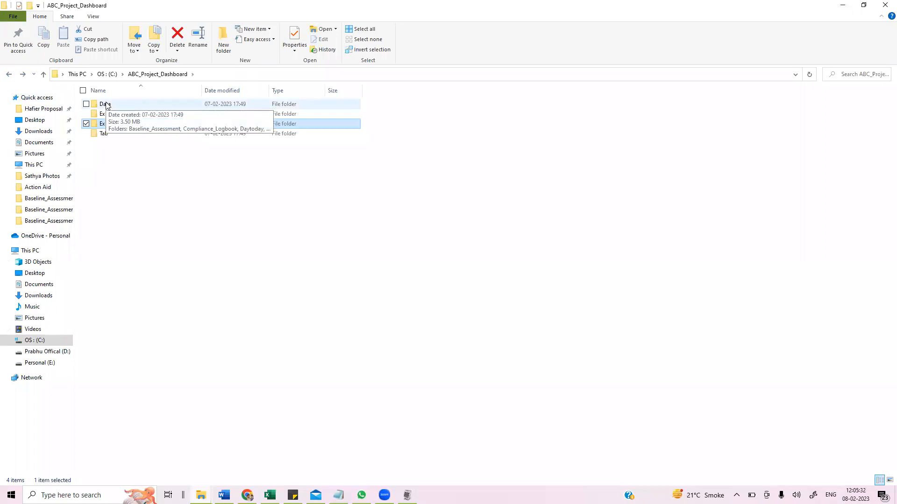
left_click(198, 213)
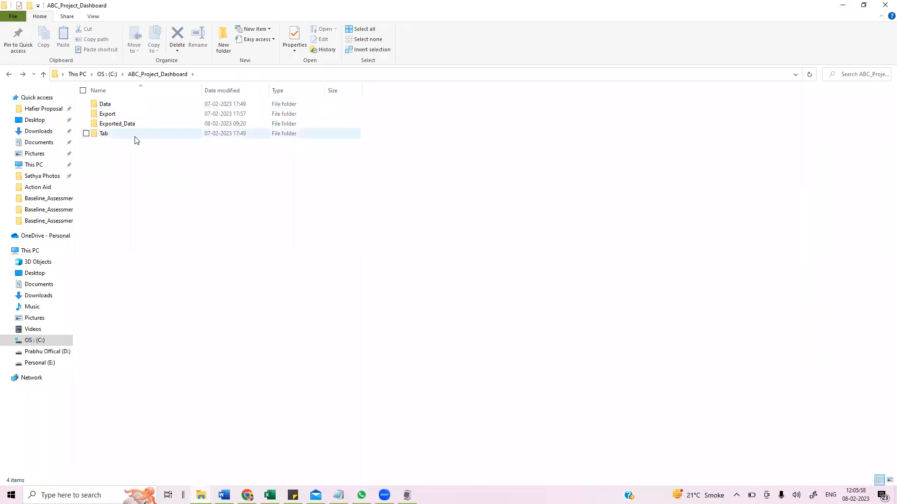
double_click(130, 123)
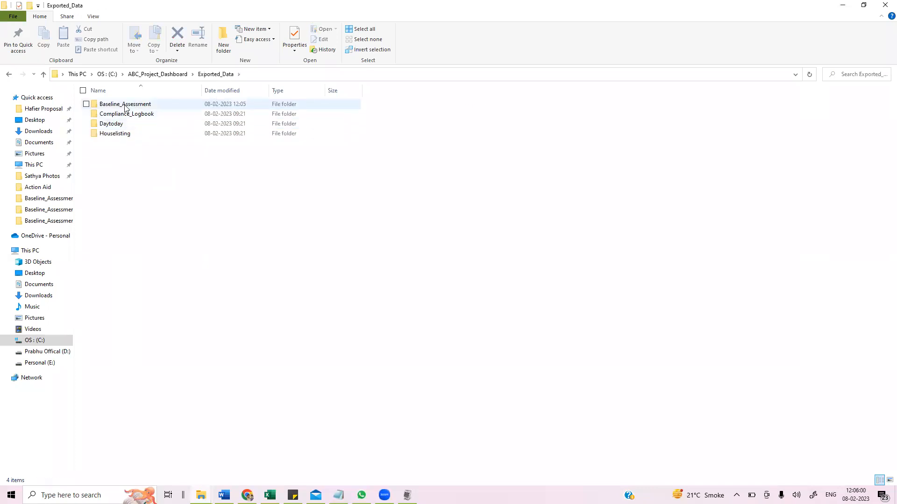
double_click(124, 105)
left_click(9, 74)
left_click(8, 74)
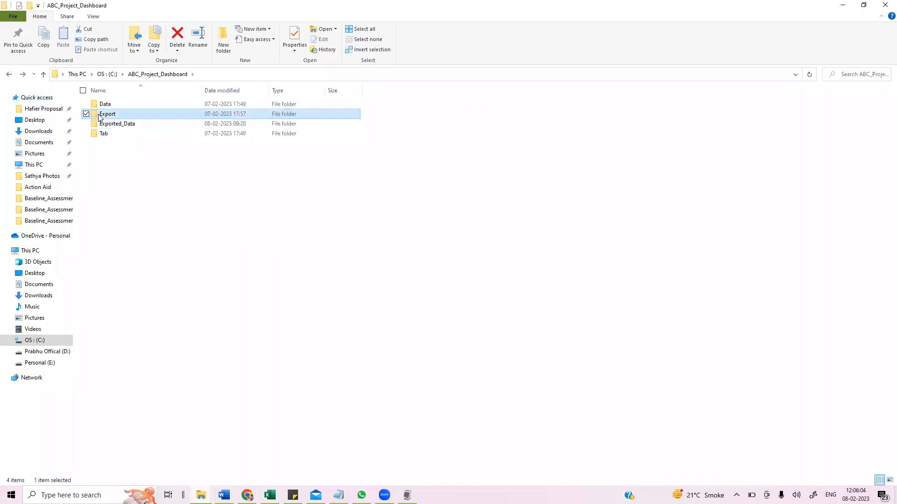
- Open the Baseline_Assessment listing file in the Export folder and examine its process summary
double_click(103, 114)
double_click(125, 105)
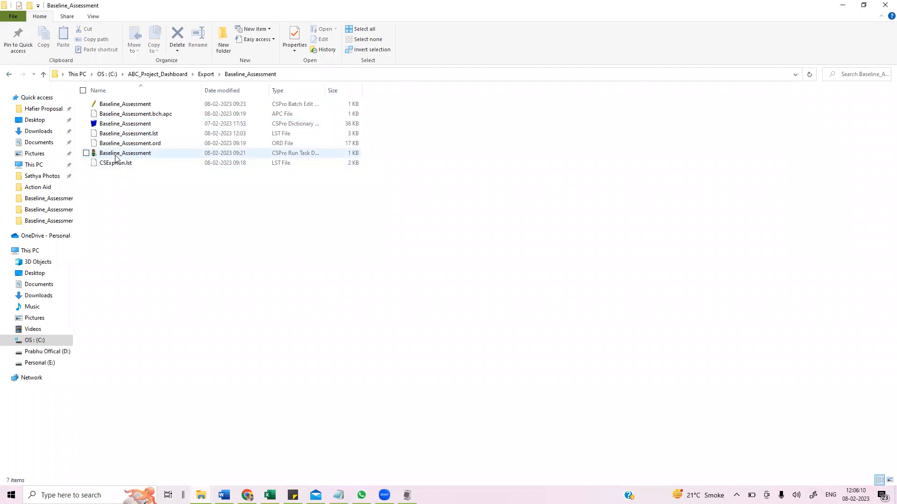
double_click(116, 157)
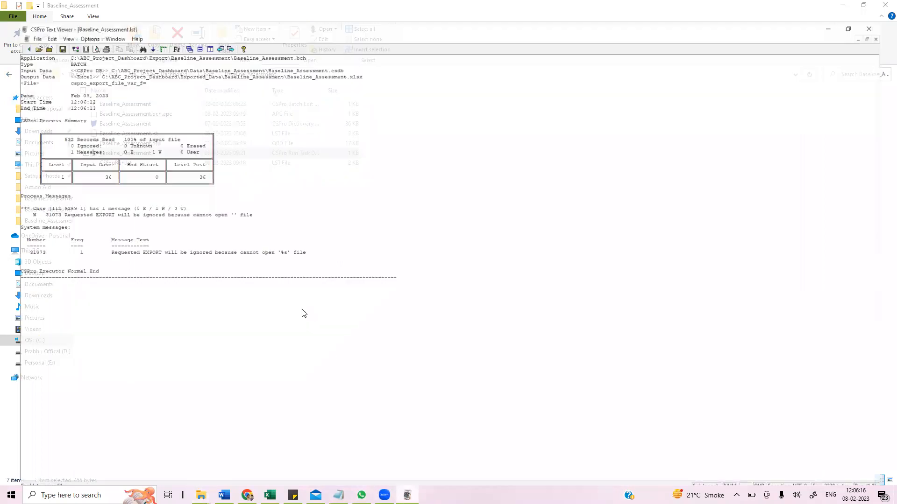
left_click_drag(71, 154, 125, 156)
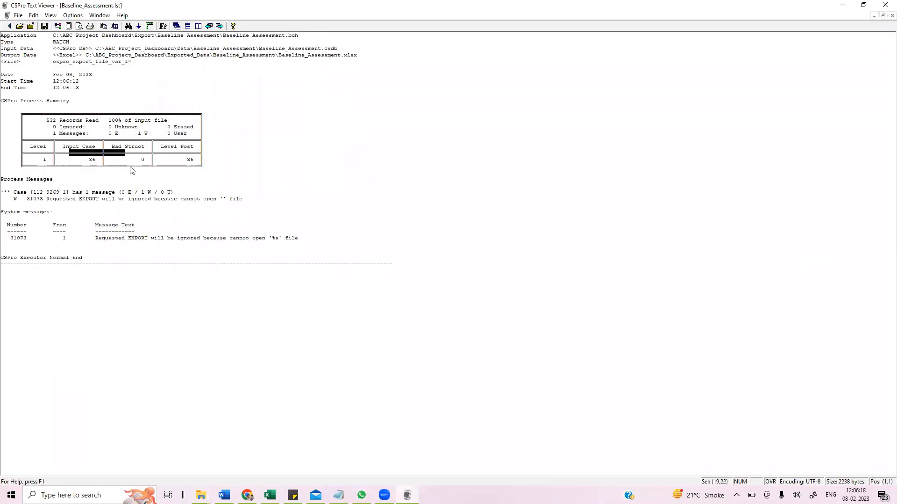
left_click(131, 170)
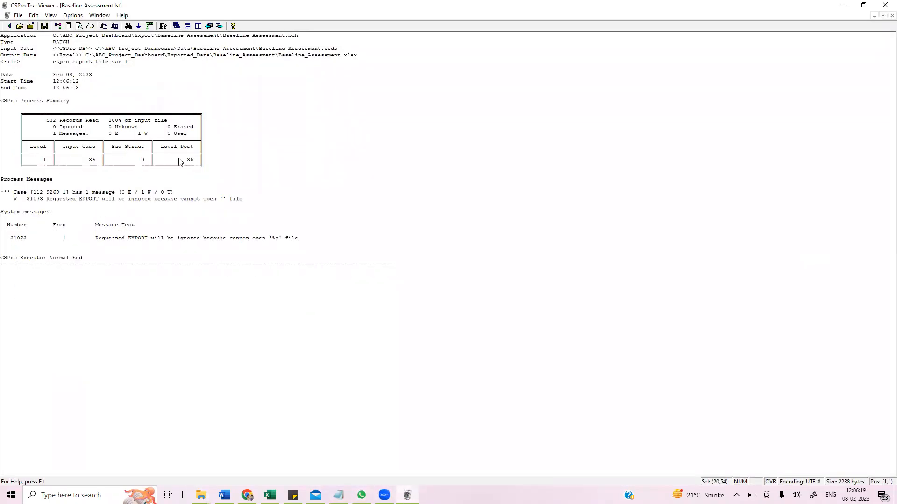
- Close the listing viewer, return to the Export folder and minimize the folder window
left_click(884, 6)
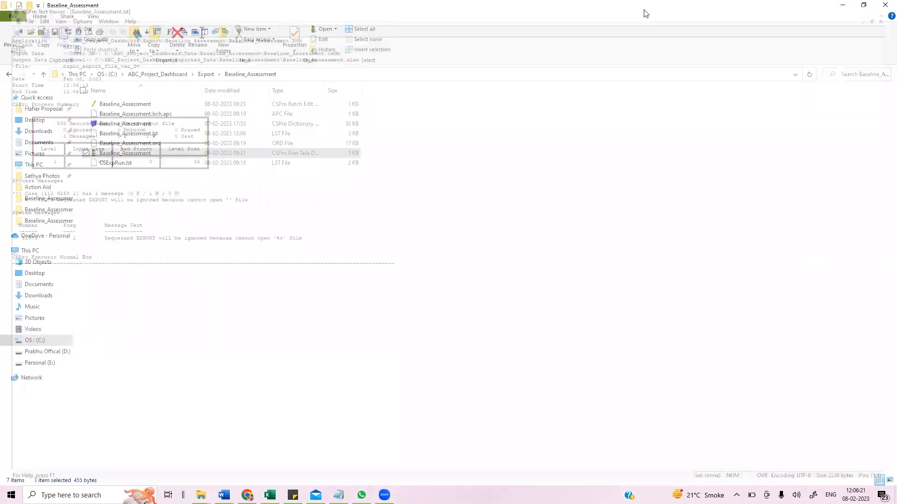
left_click(9, 75)
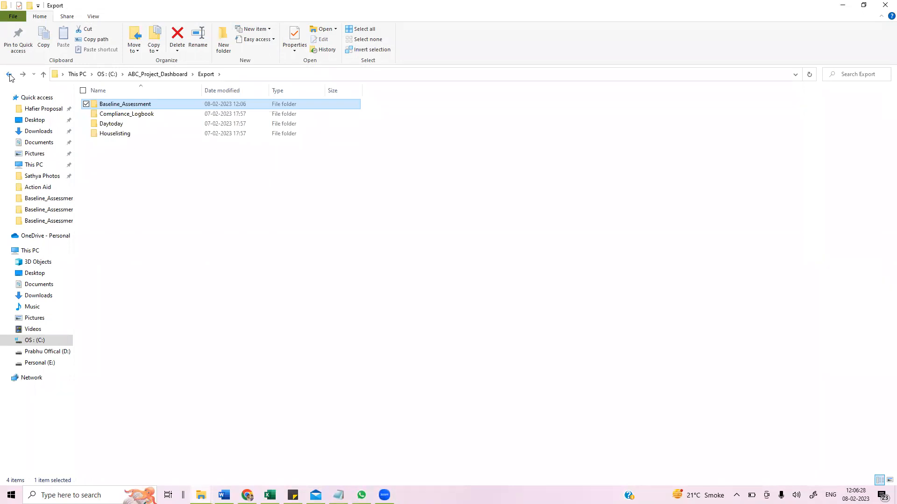
left_click(310, 204)
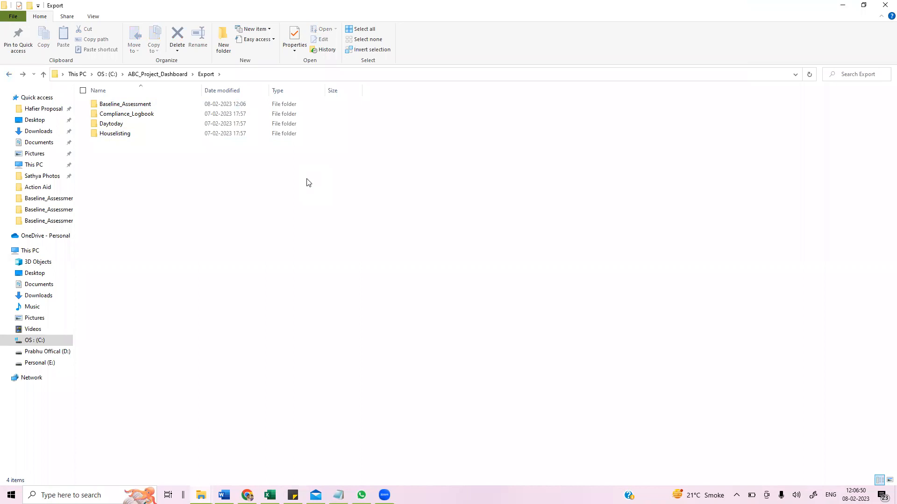
left_click(843, 4)
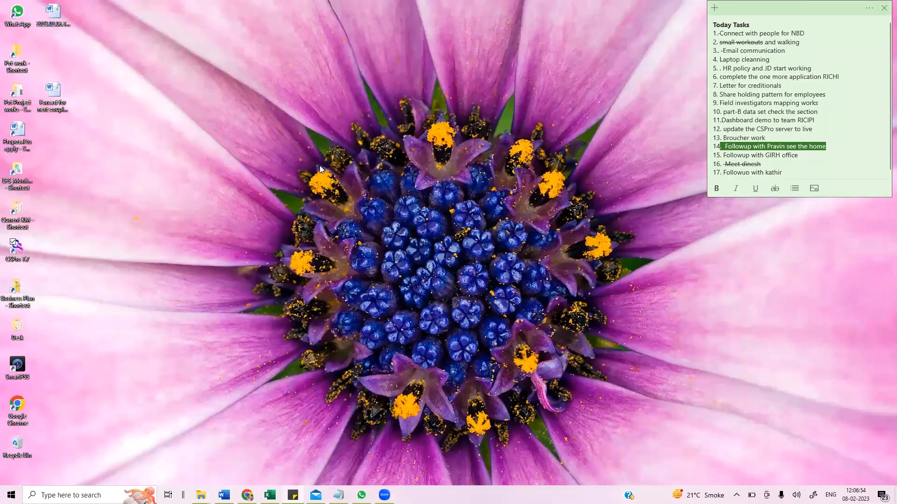
- Launch CSPro 7.7 from the desktop and start the Export Data tool
left_click(265, 251)
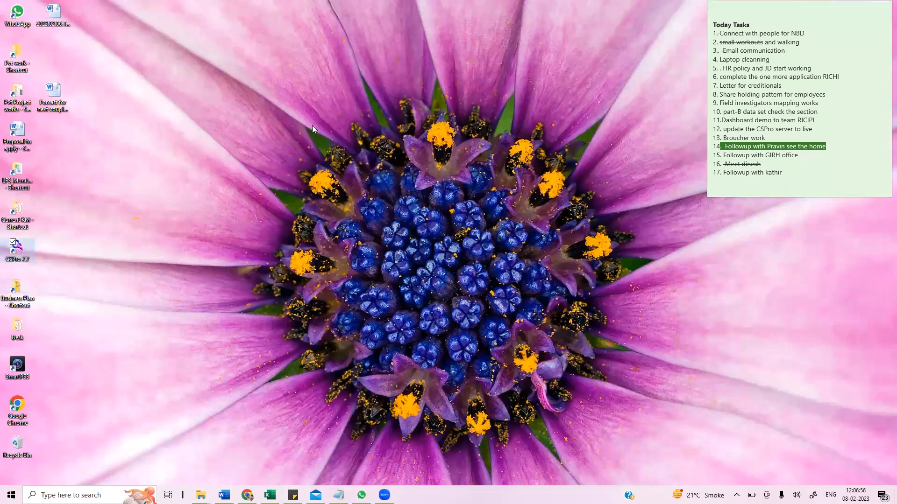
double_click(21, 252)
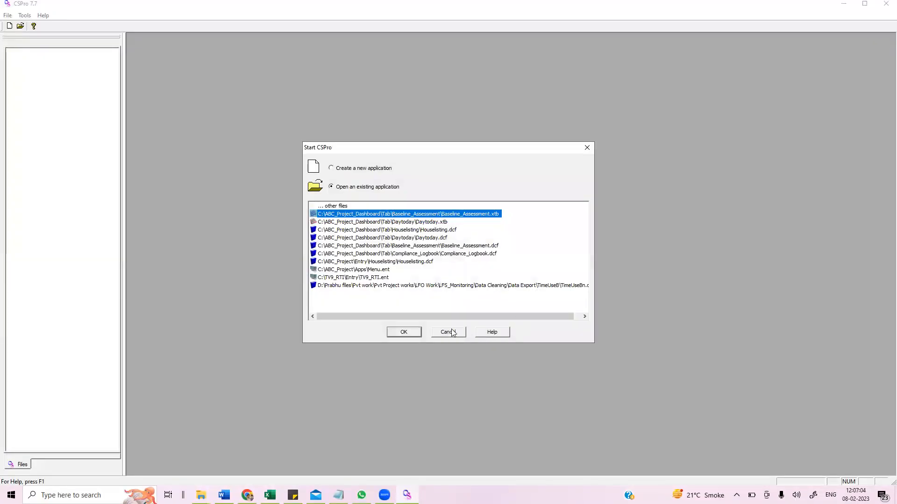
left_click(452, 332)
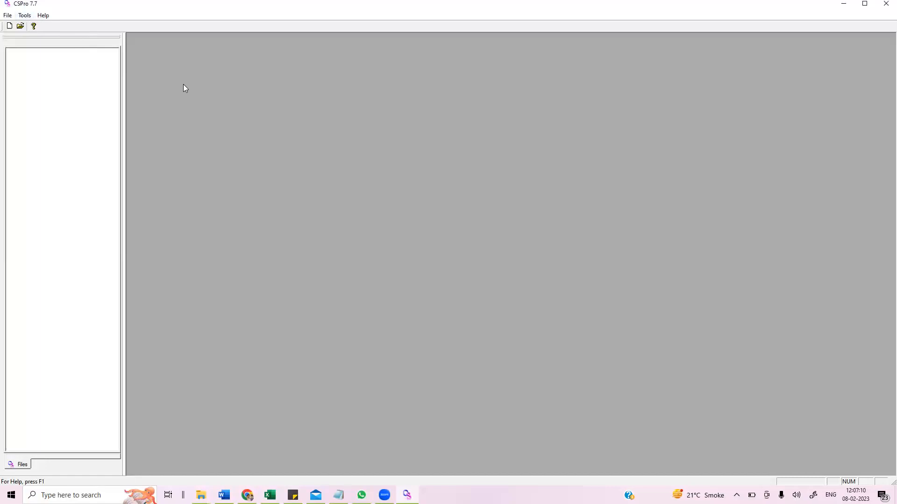
left_click(23, 16)
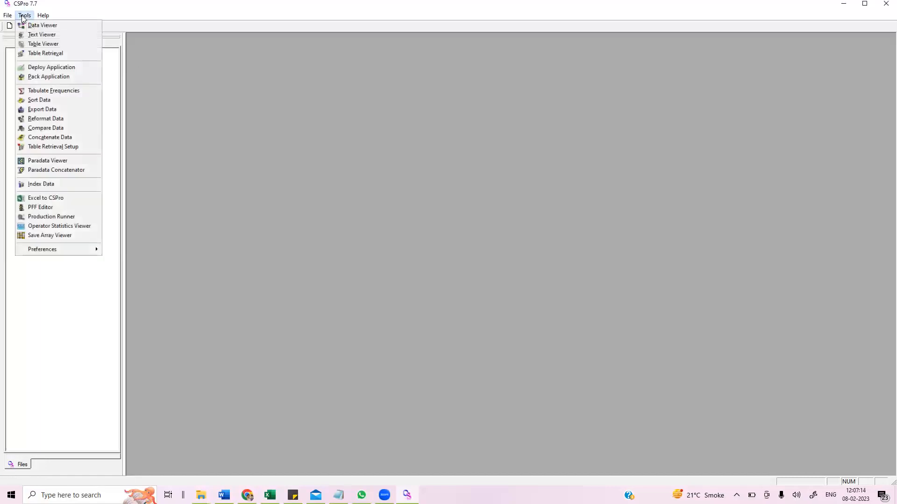
key("Right")
mouse_move(21, 15)
left_click(43, 110)
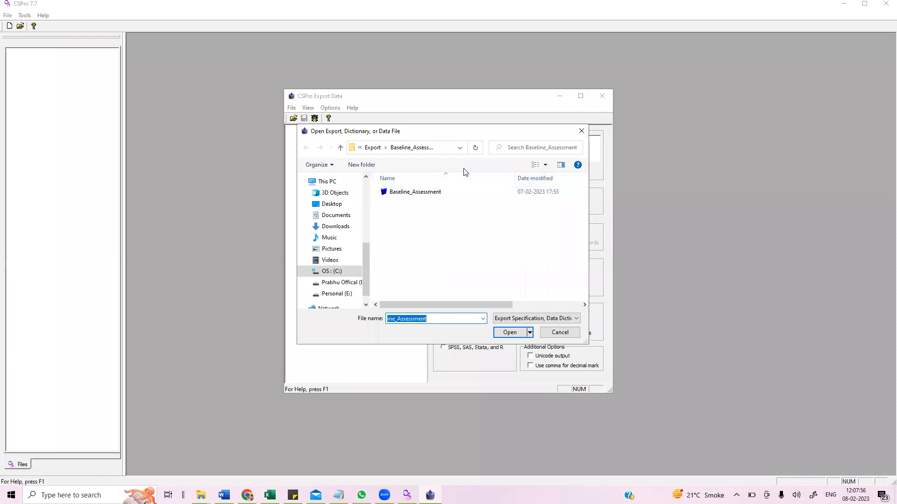
- Open the Baseline_Assessment dictionary from the Export\Baseline_Assessment folder of ABC_Project_Dashboard
left_click(340, 149)
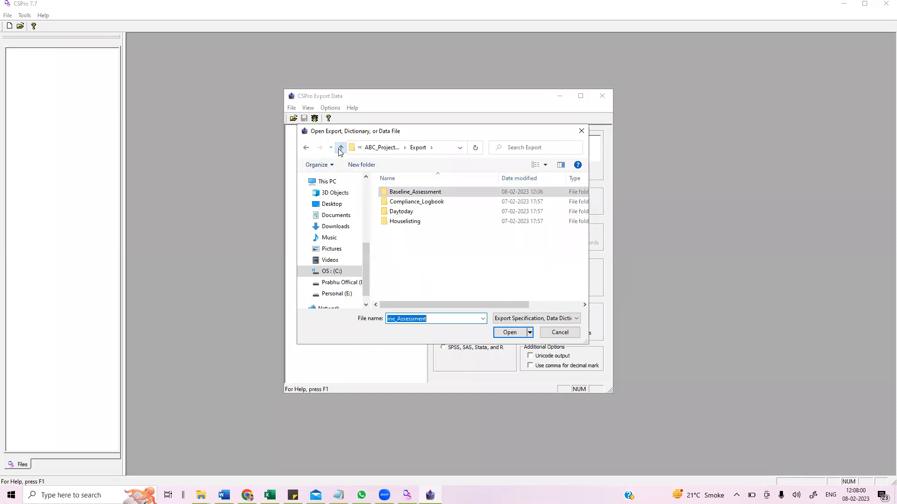
left_click(341, 148)
left_click(340, 149)
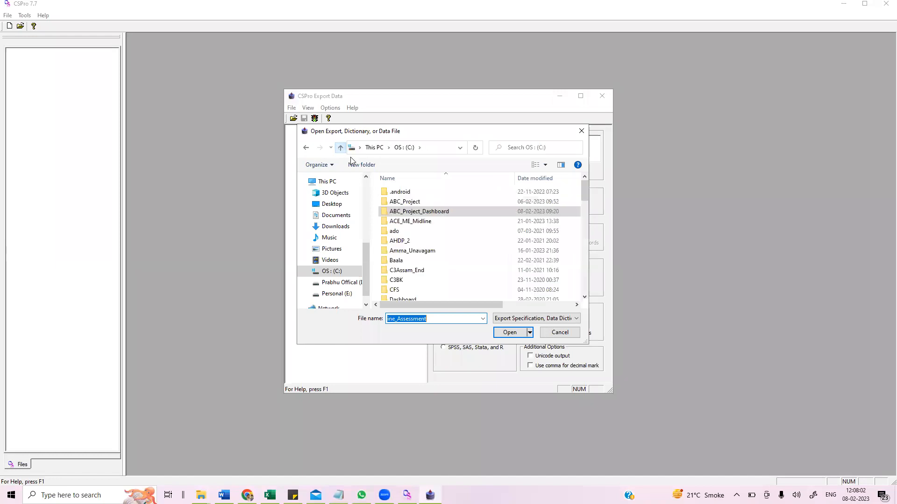
double_click(446, 213)
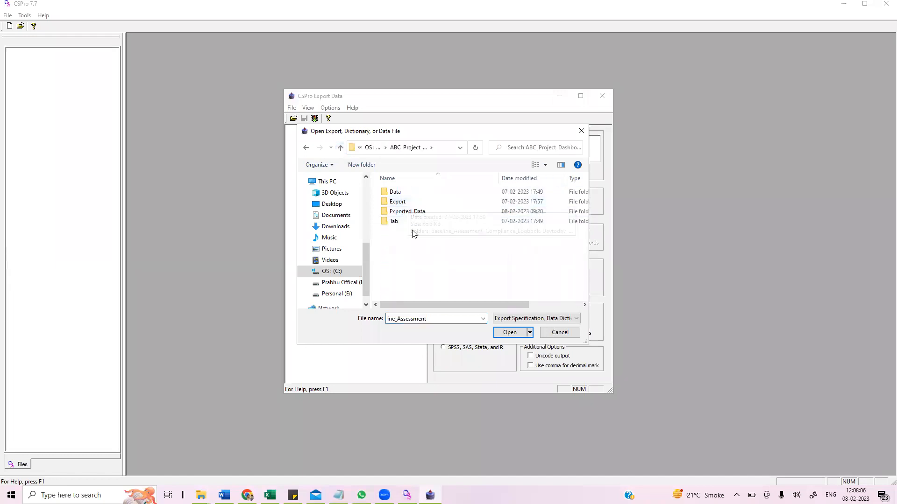
left_click(401, 203)
double_click(401, 204)
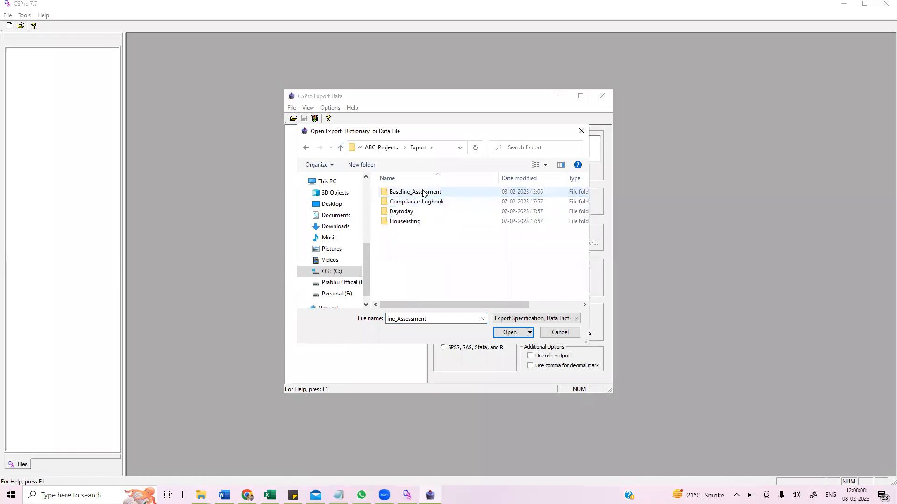
double_click(413, 193)
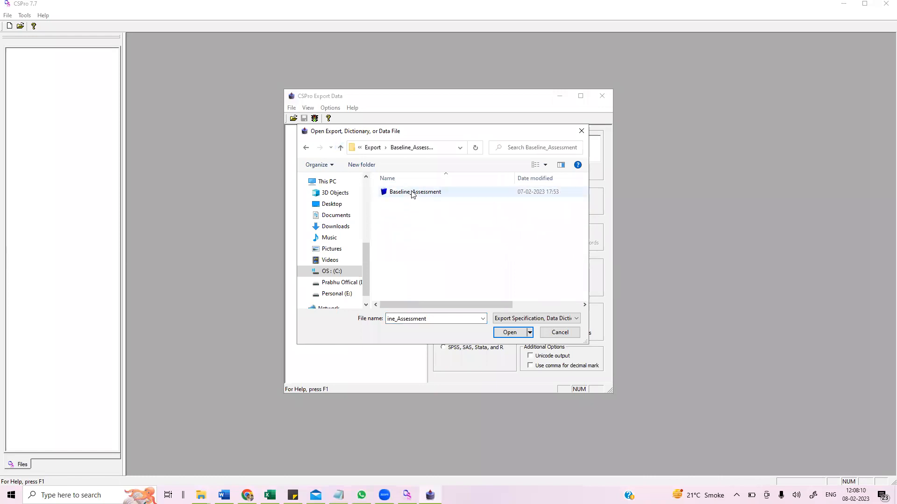
left_click(413, 194)
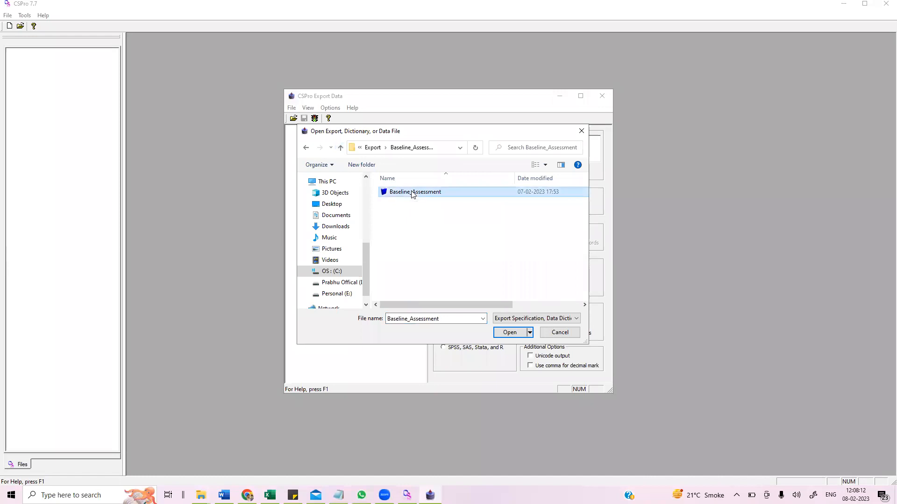
left_click(508, 337)
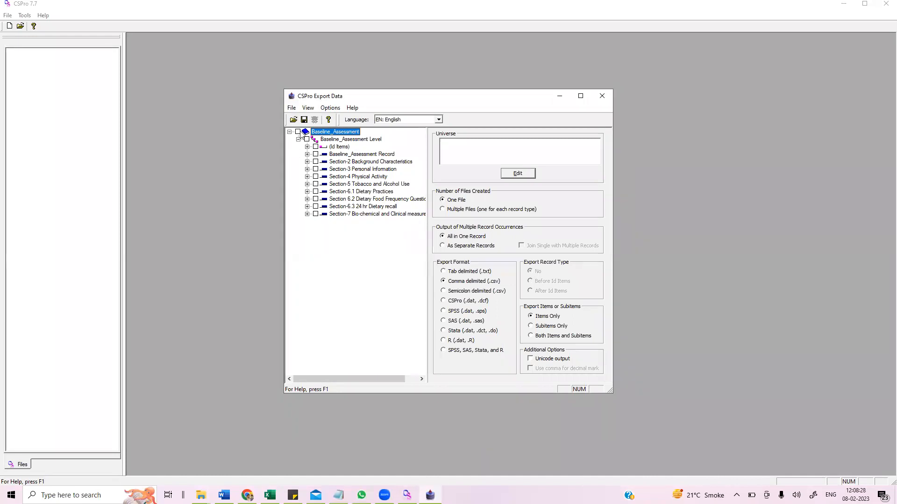
- Select every record of the Baseline_Assessment dictionary for export
left_click(298, 132)
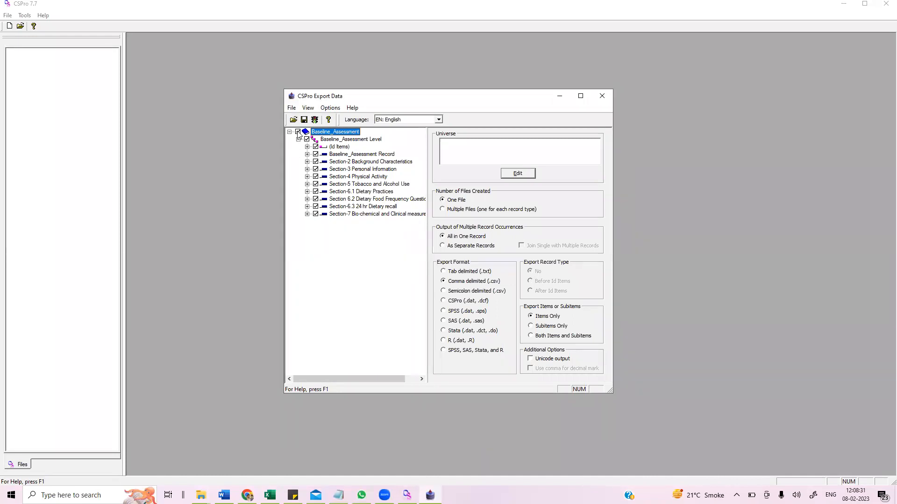
left_click(315, 169)
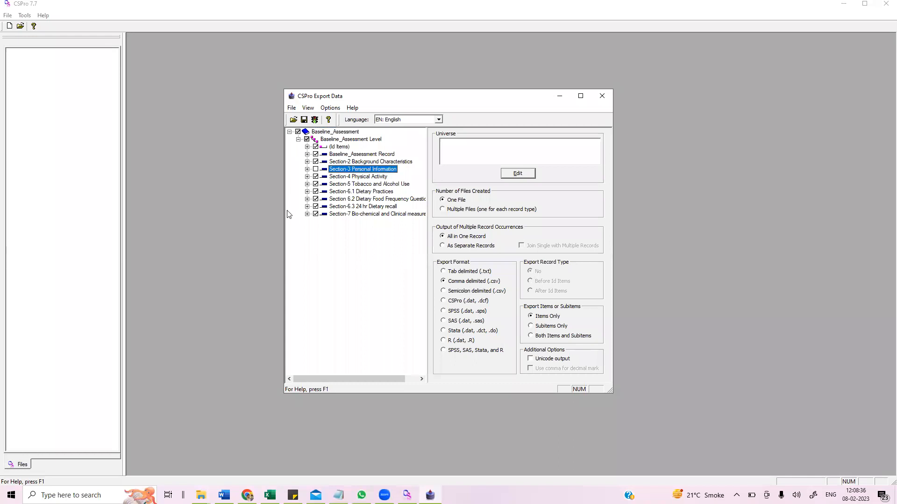
left_click(315, 169)
left_click(307, 154)
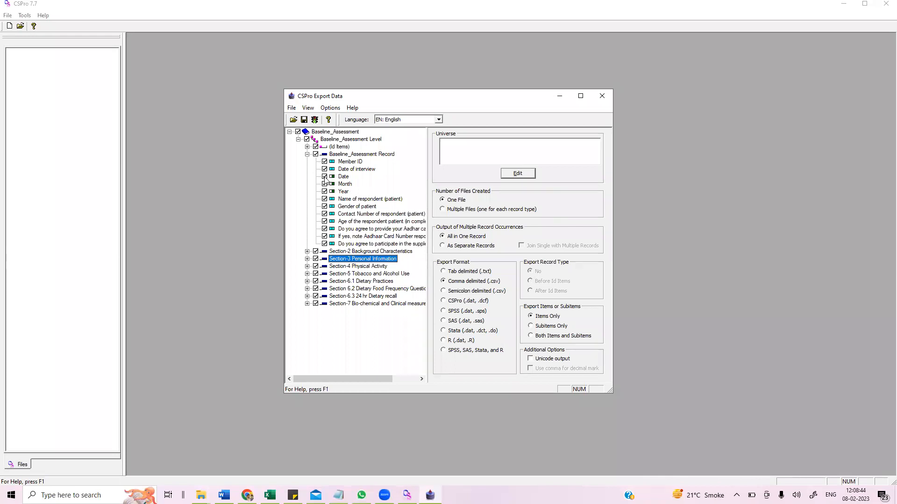
left_click(307, 154)
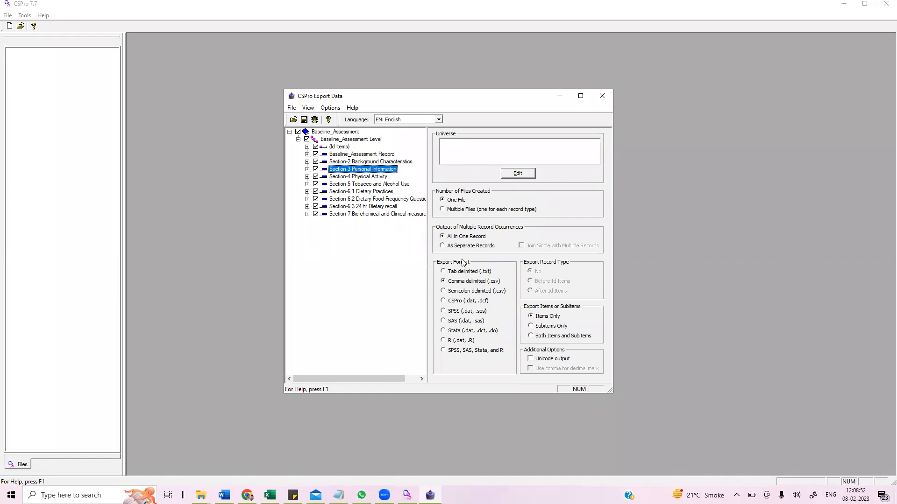
key("Tab")
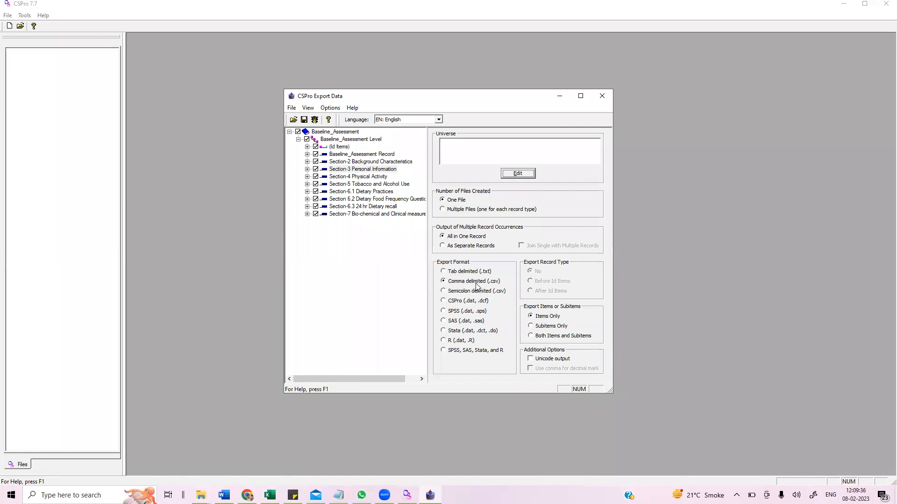
- Set the export format to SPSS (.dat, .sps)
left_click(467, 312)
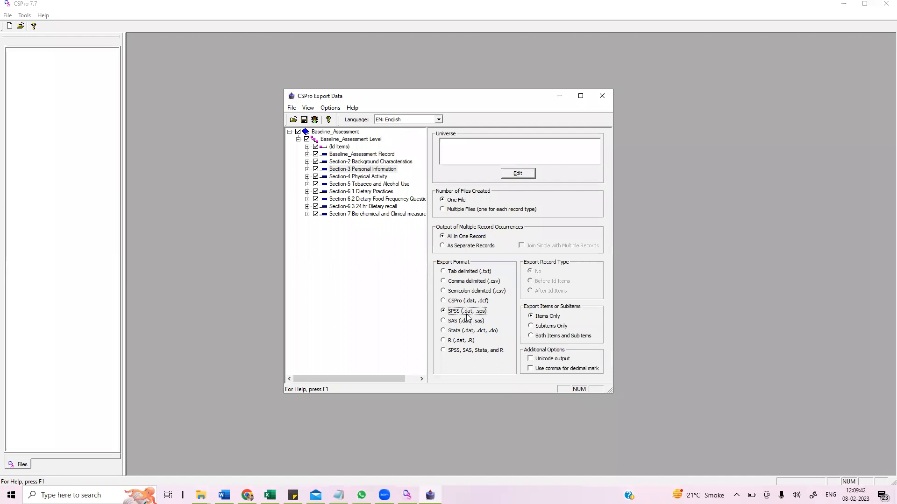
left_click(465, 322)
left_click(465, 330)
left_click(463, 344)
left_click(463, 351)
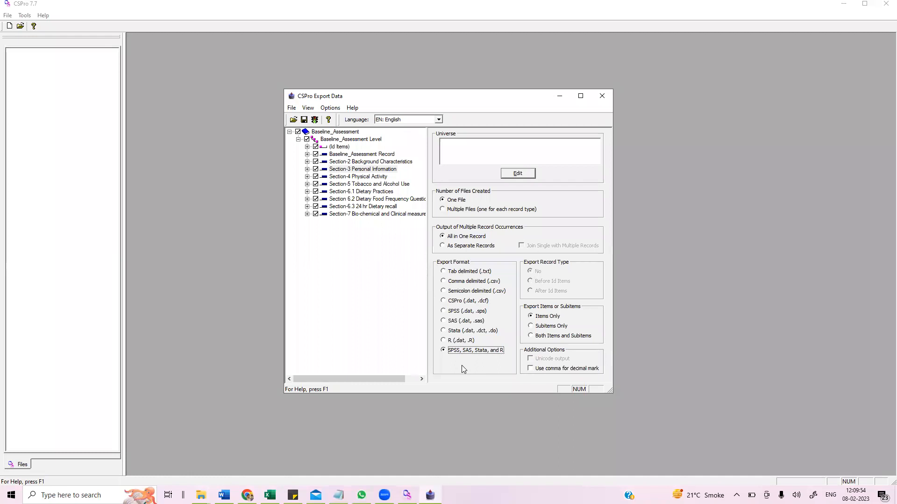
left_click(475, 315)
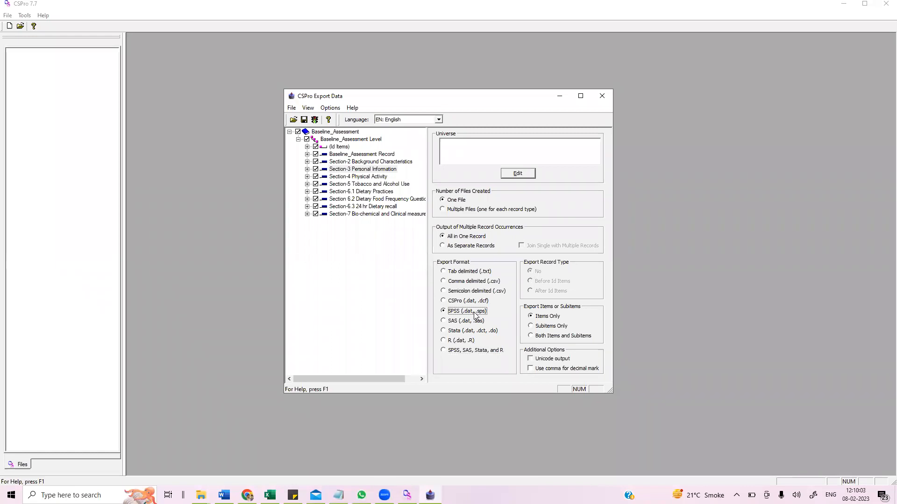
- Run the export with both items and subitems, using the Data\Baseline_Assessment data file and the default Exported.dat and Exported.sps names
left_click(561, 337)
left_click(315, 120)
left_click(315, 121)
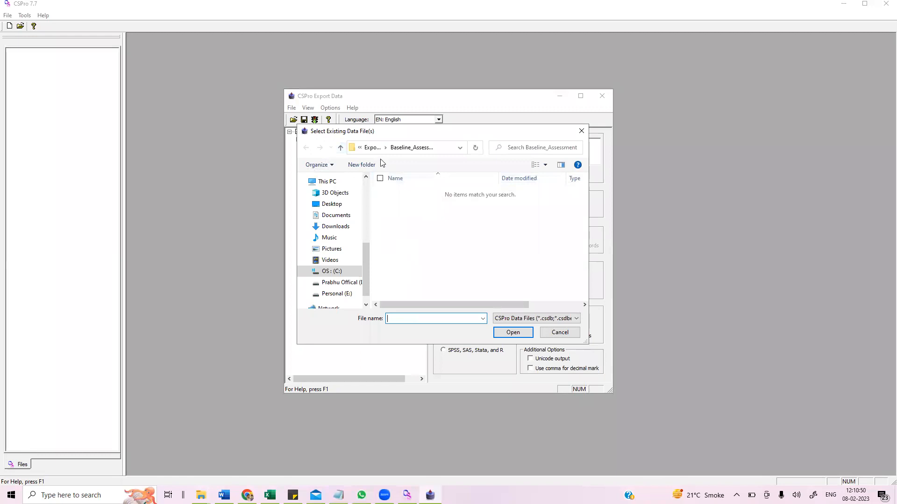
left_click(369, 148)
left_click(371, 148)
double_click(405, 193)
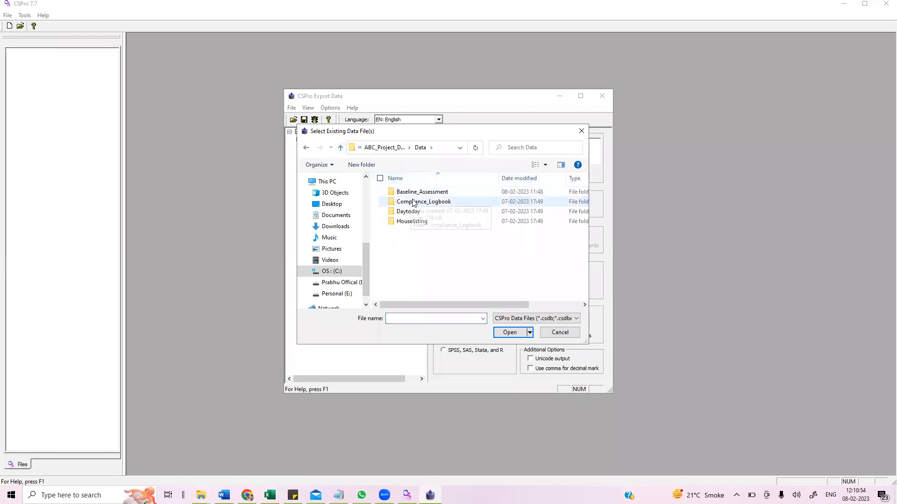
double_click(425, 194)
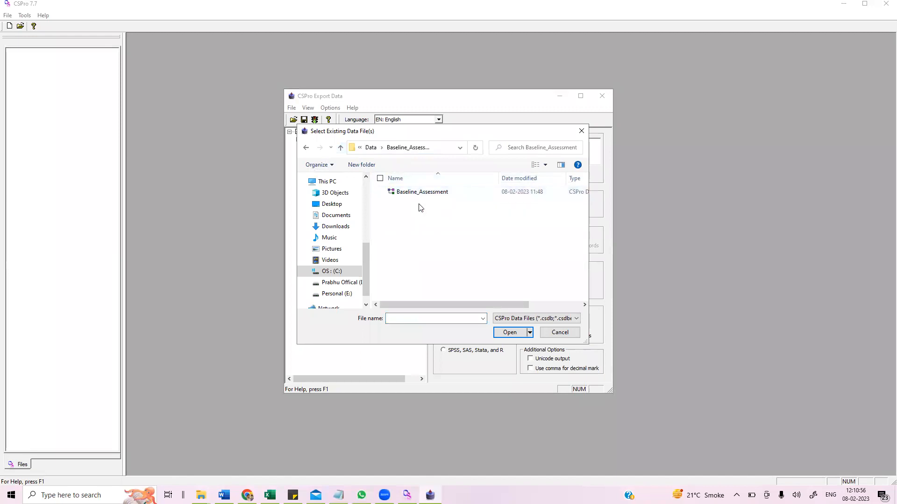
left_click(421, 199)
left_click(505, 336)
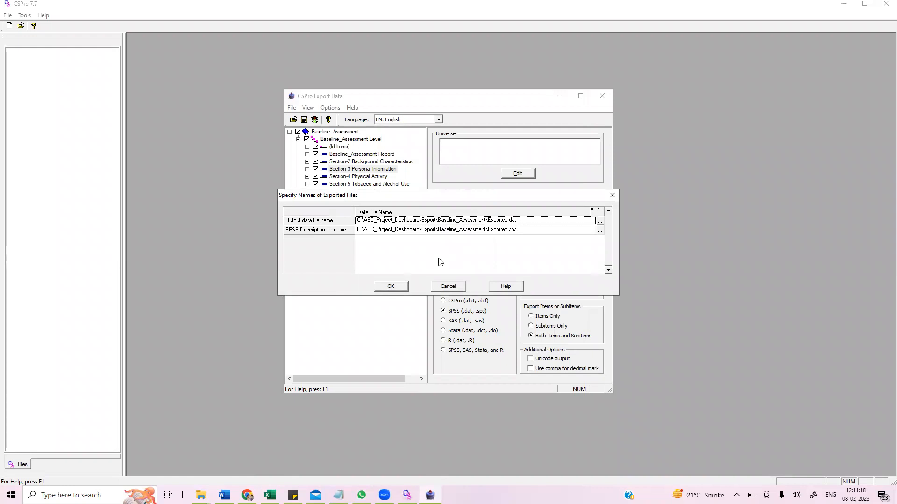
left_click(391, 286)
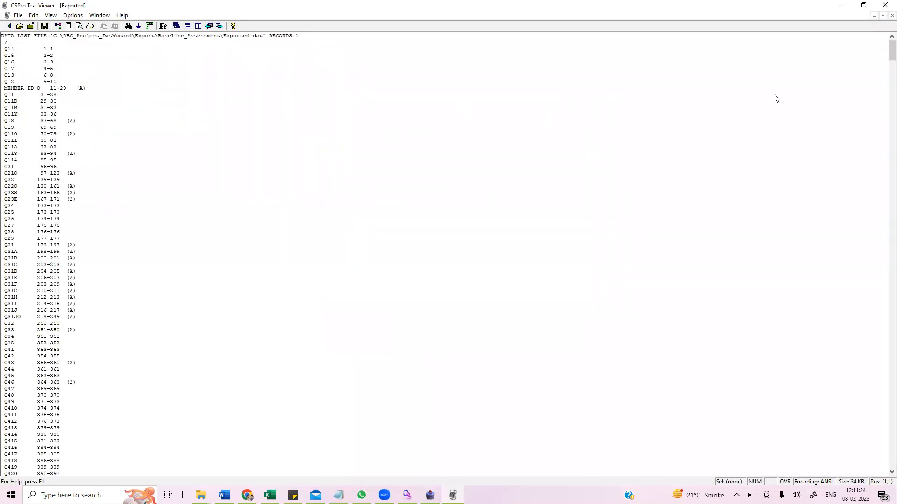
- Close the generated syntax viewer and open the Exported SPSS syntax file from the Export\Baseline_Assessment folder
left_click(884, 4)
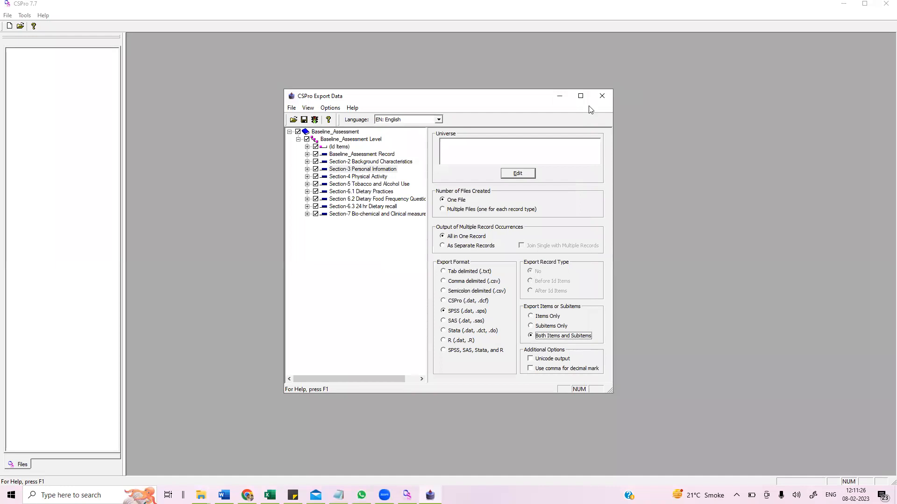
left_click(200, 495)
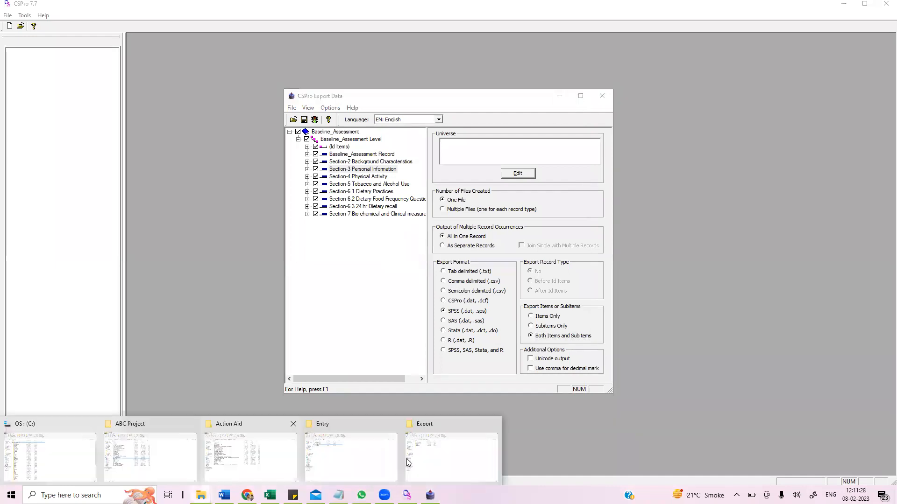
left_click(452, 455)
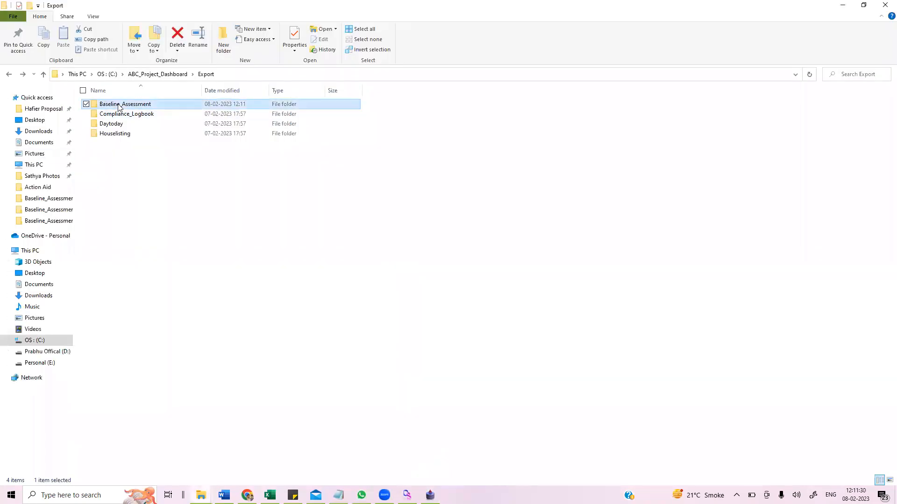
double_click(123, 104)
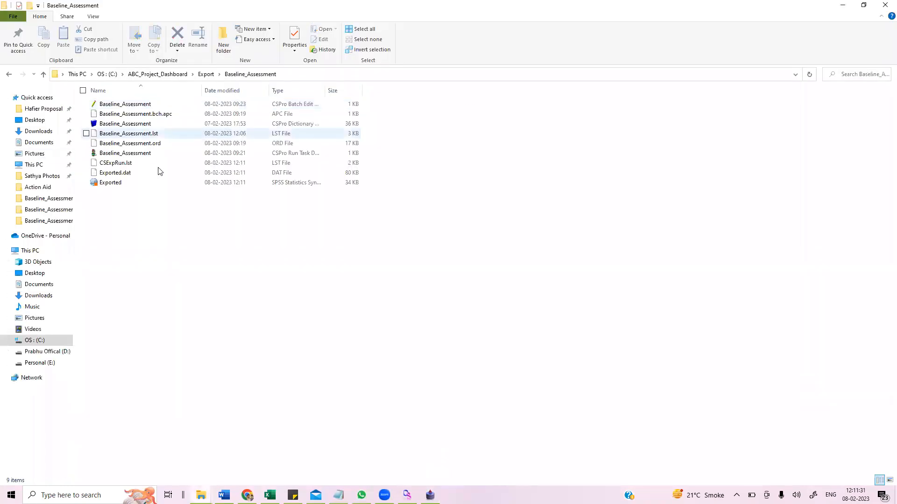
double_click(115, 187)
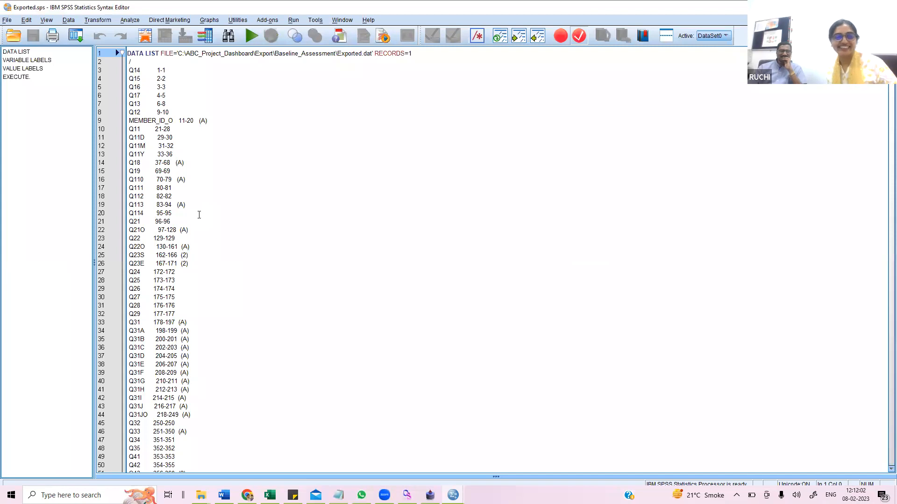
left_click(215, 242)
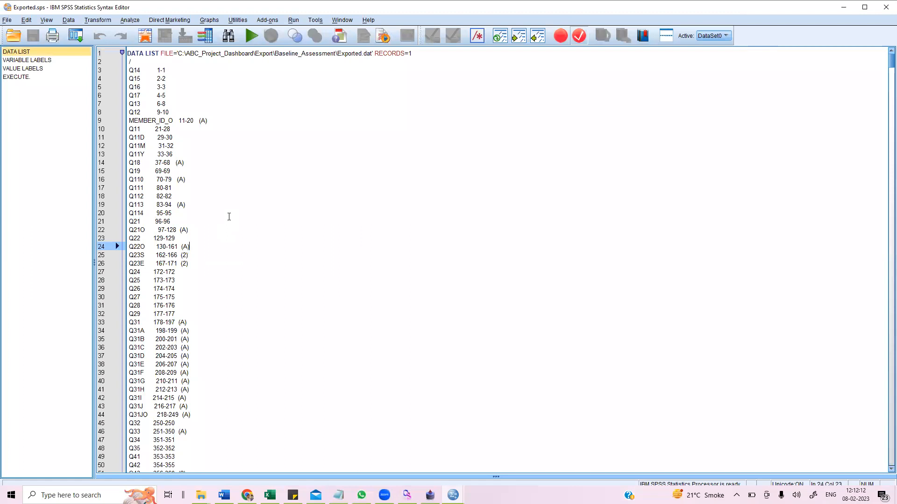
- Select the entire Exported syntax and run it to read the exported data into SPSS
key("ctrl+a")
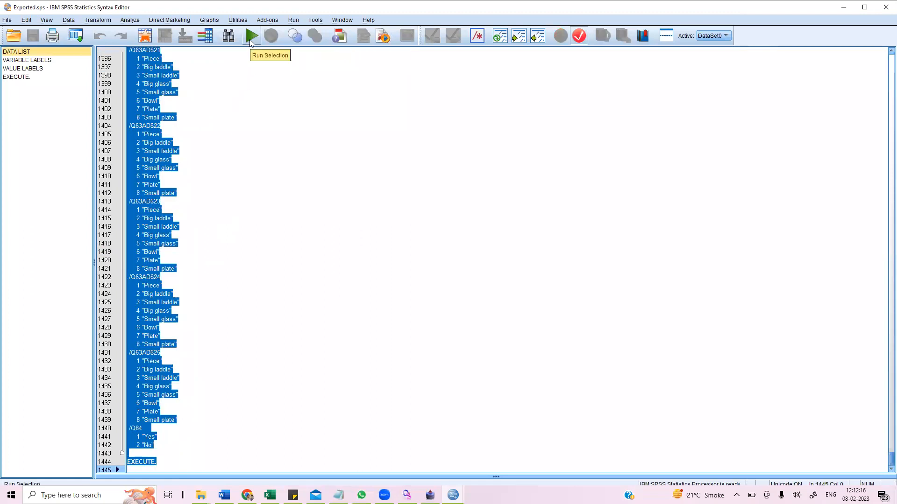
left_click(250, 40)
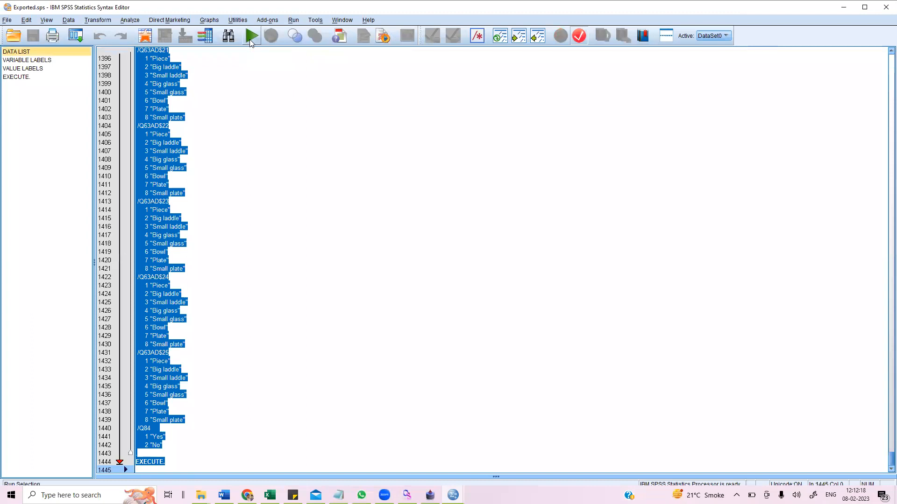
left_click(250, 37)
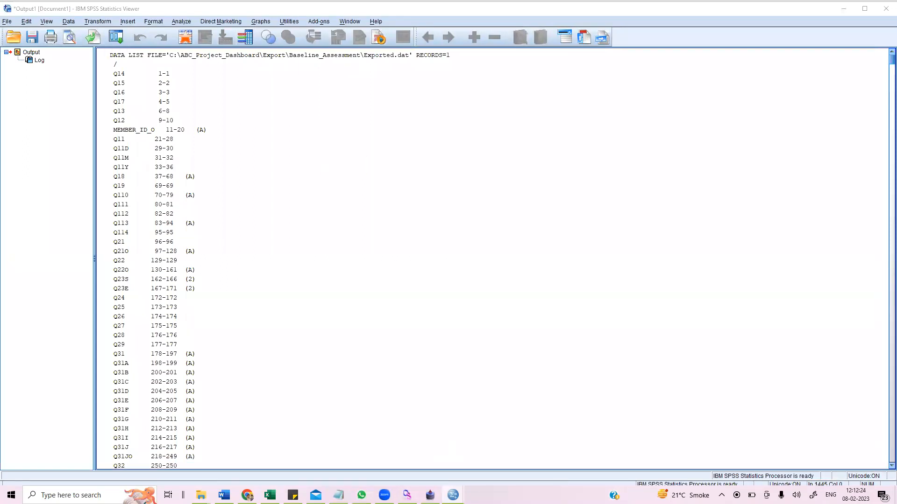
- Inspect the imported data and the value labels of several variables such as State, District and Occupation
mouse_move(453, 495)
left_click(563, 427)
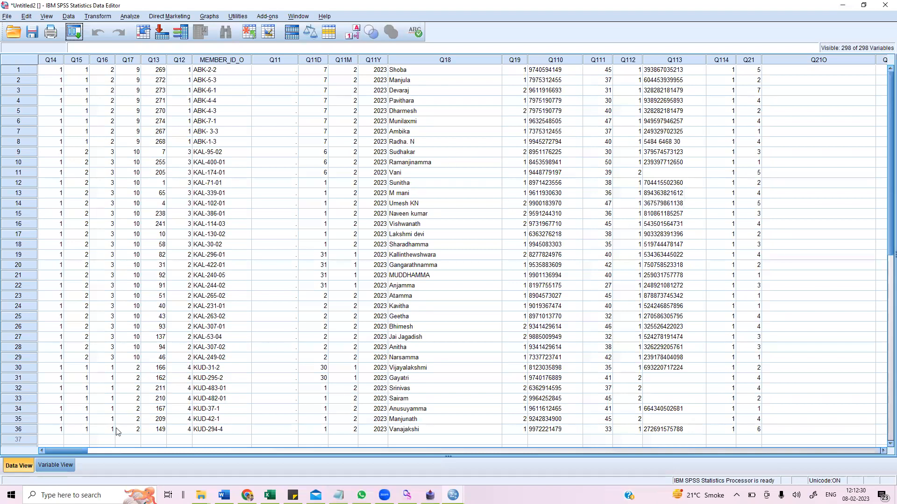
left_click(66, 467)
left_click_drag(276, 48, 306, 48)
double_click(301, 58)
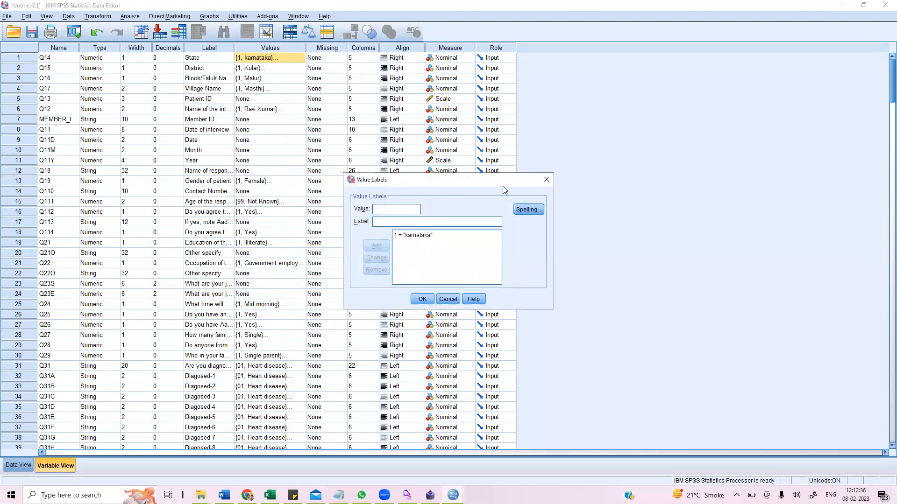
left_click(546, 179)
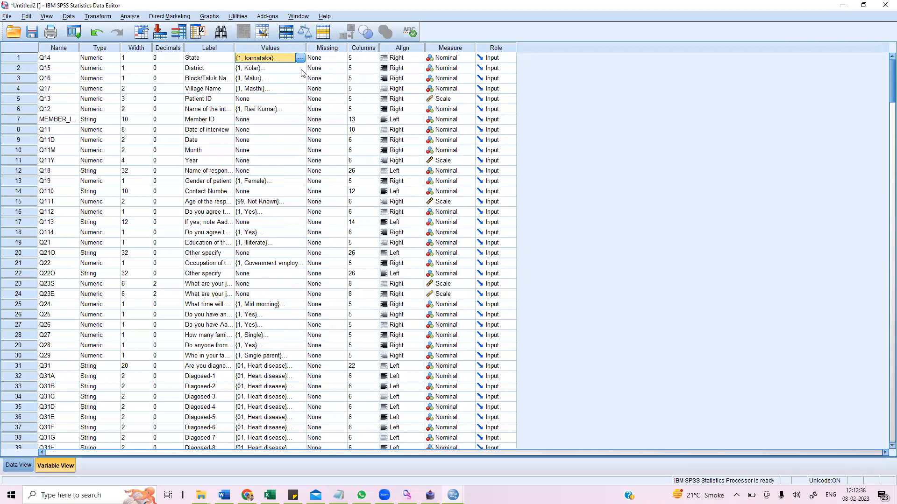
double_click(301, 68)
left_click(546, 180)
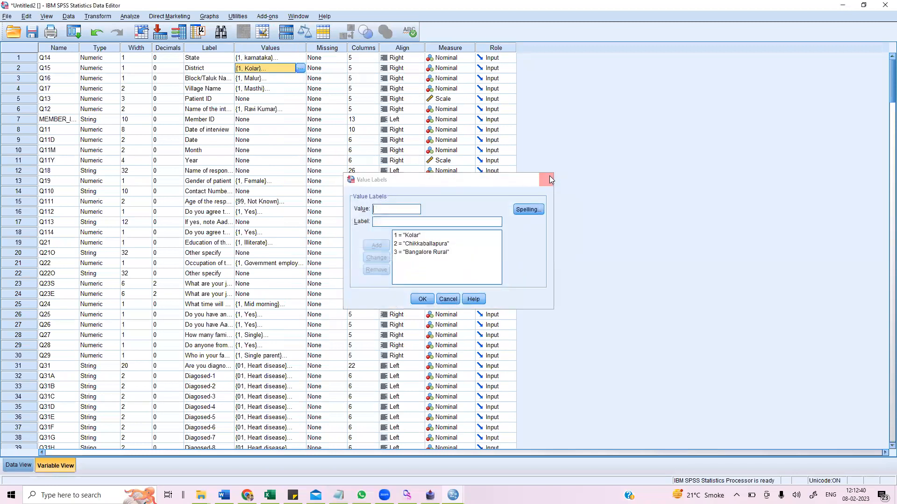
left_click(271, 212)
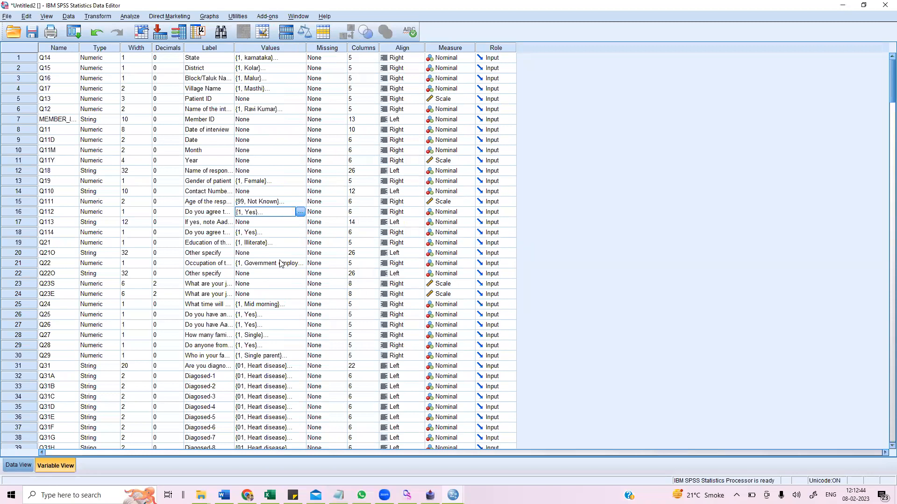
left_click(280, 262)
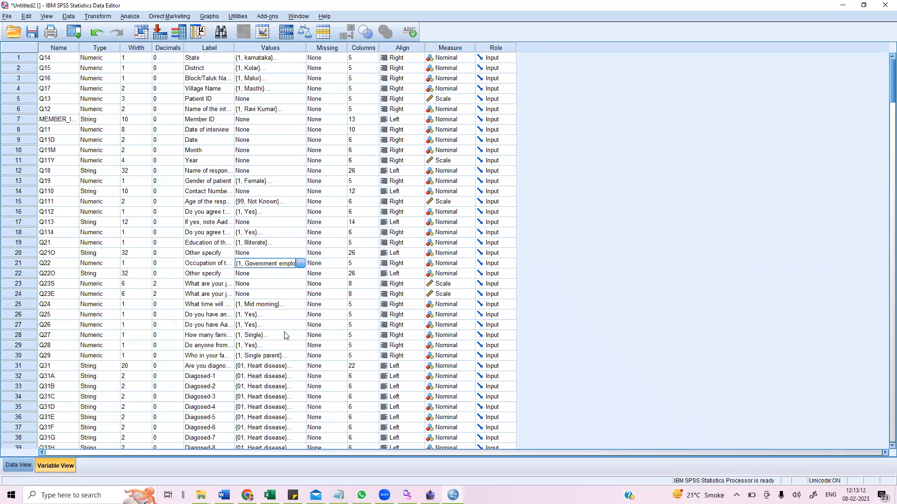
left_click(291, 378)
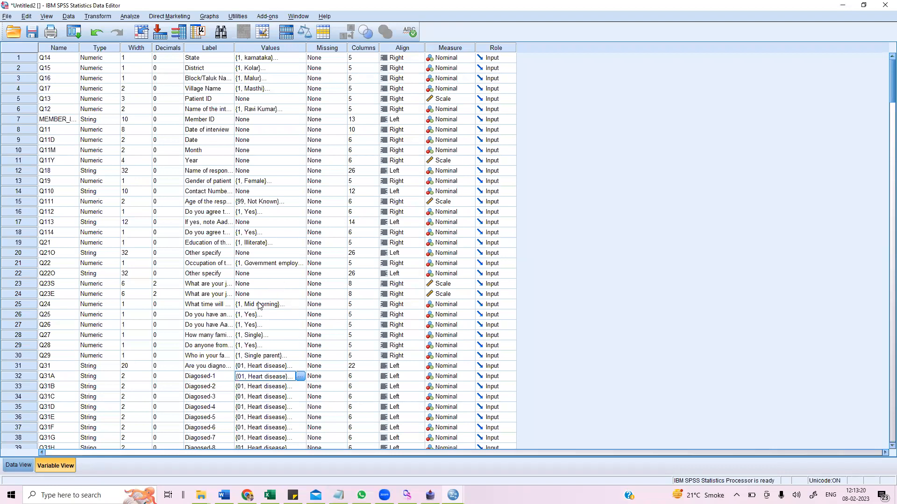
scroll(261, 306, "down", 2)
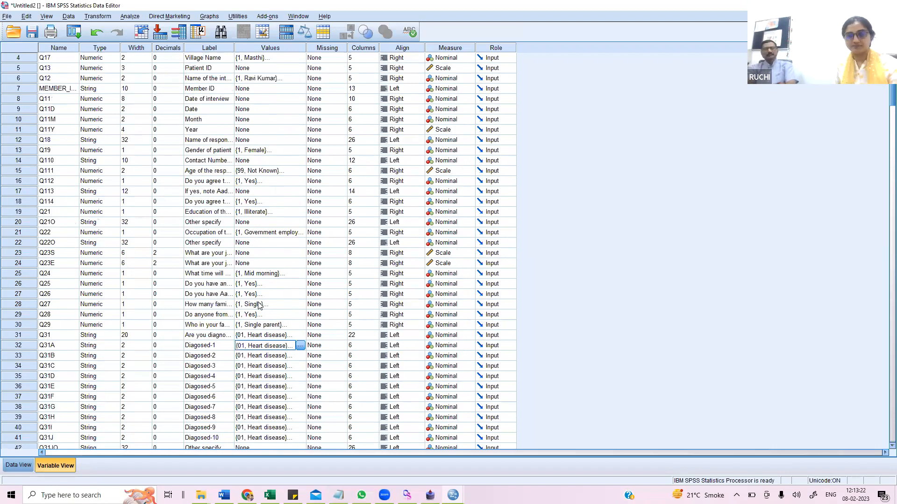
- Run Frequencies on the Name of the interviewer variable
left_click(129, 16)
mouse_move(177, 39)
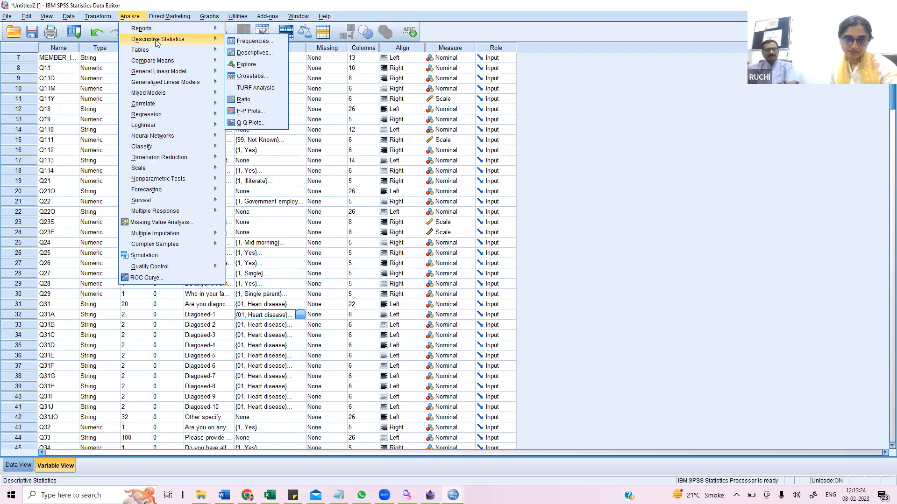
left_click(263, 42)
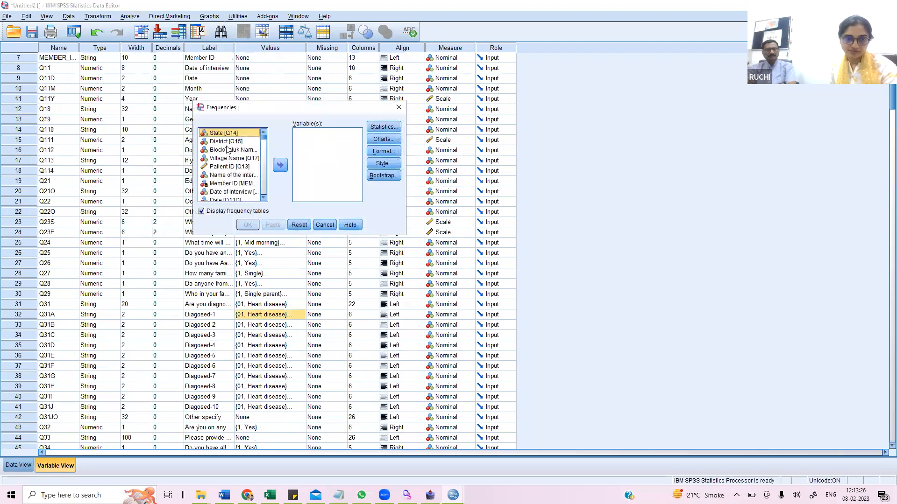
left_click(234, 168)
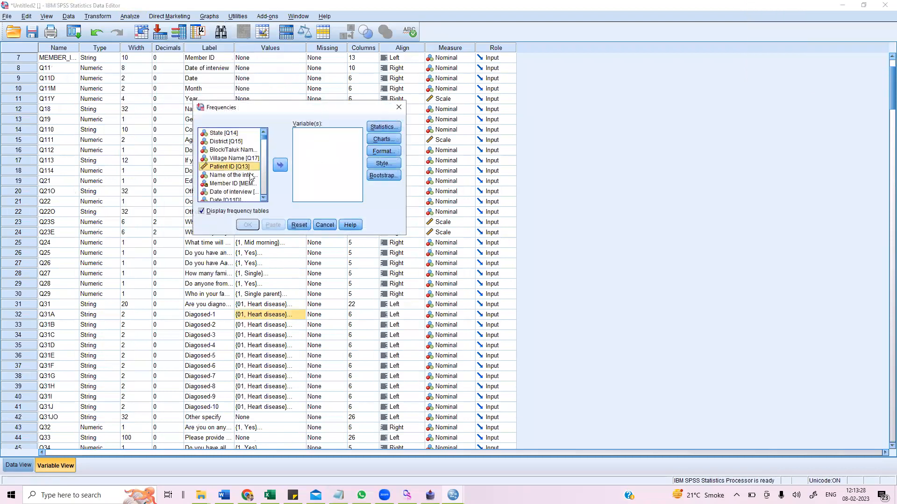
left_click(239, 175)
left_click(280, 165)
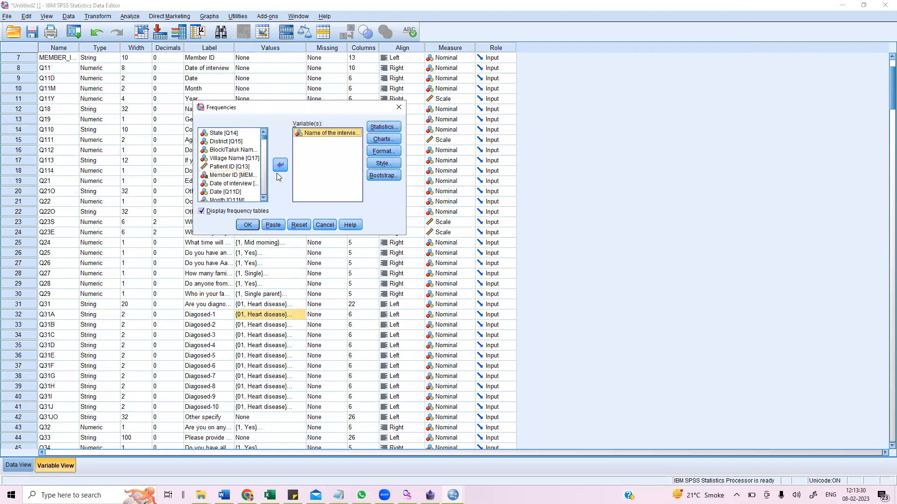
left_click(245, 225)
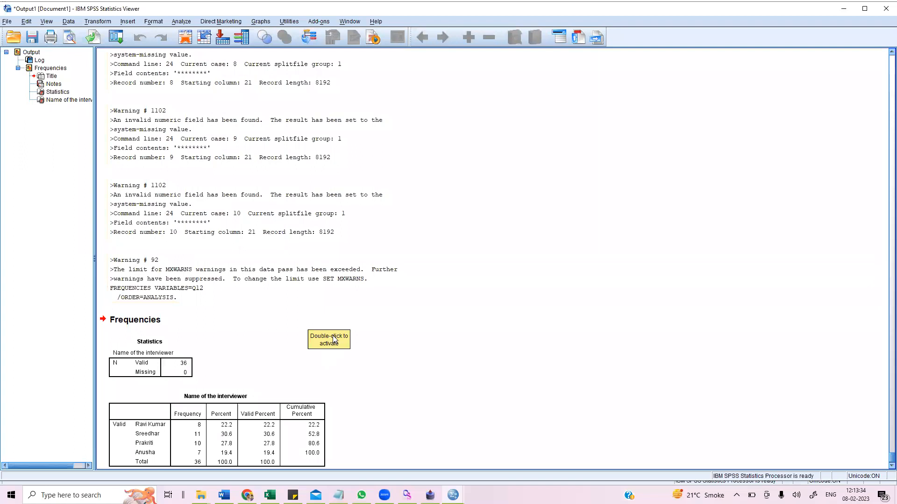
- Scroll through the output log and warnings above the Frequencies results
scroll(334, 340, "up", 1)
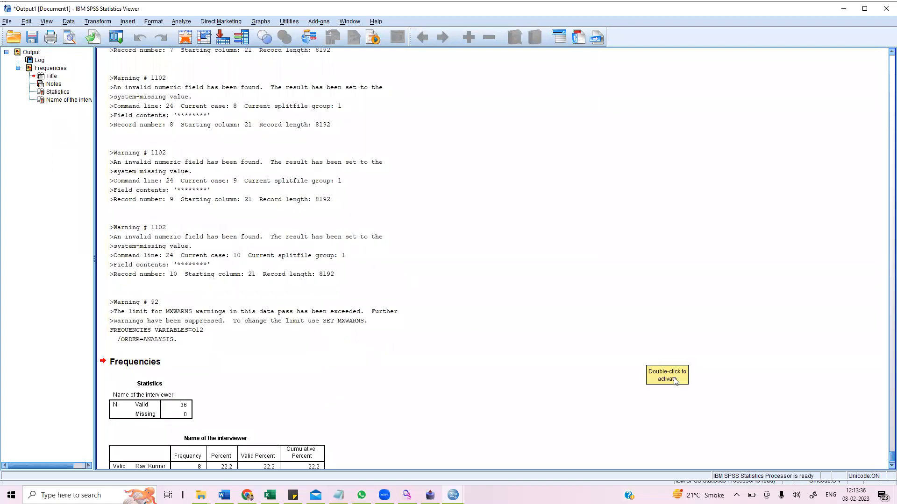
scroll(415, 384, "down", 2)
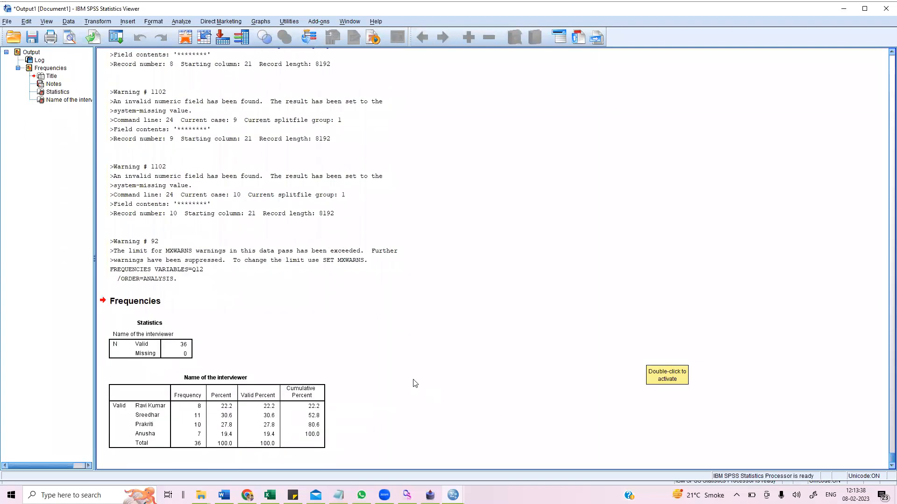
scroll(416, 383, "up", 8)
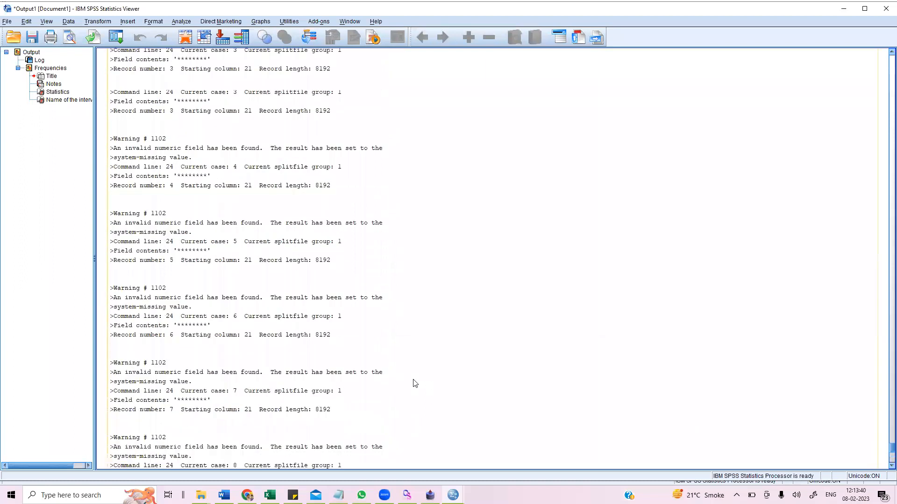
scroll(413, 347, "down", 5)
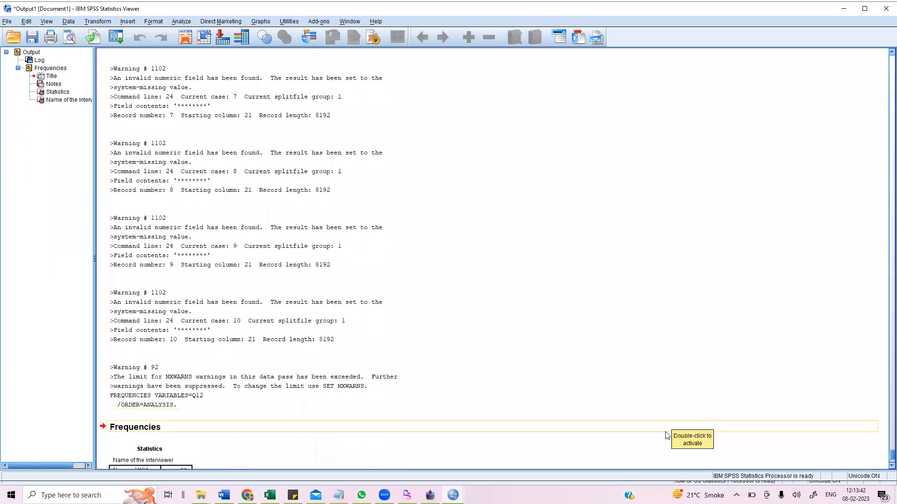
scroll(288, 423, "down", 1)
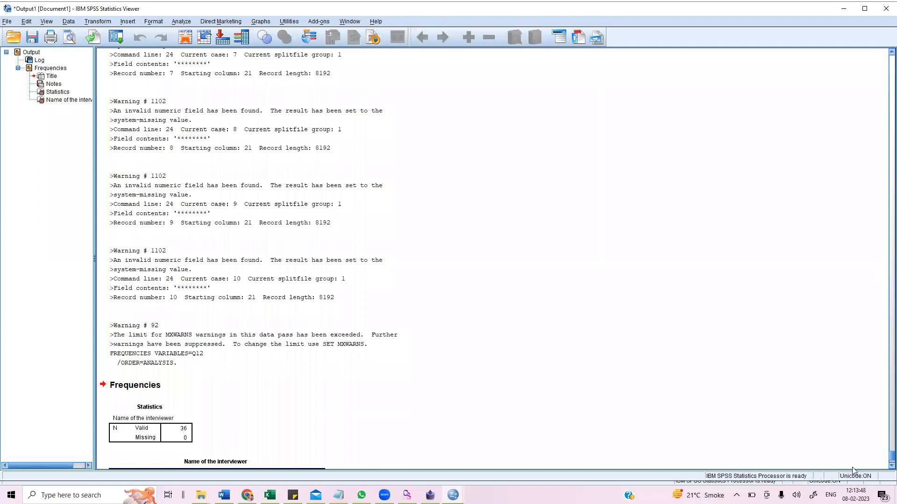
scroll(397, 400, "up", 13)
scroll(397, 400, "down", 3)
scroll(398, 401, "up", 3)
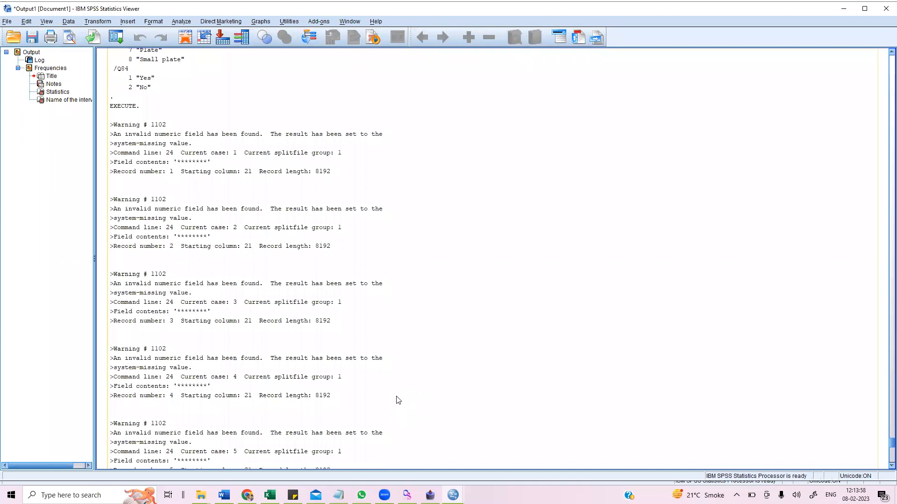
scroll(305, 361, "up", 9)
scroll(306, 361, "up", 3)
scroll(306, 361, "up", 10)
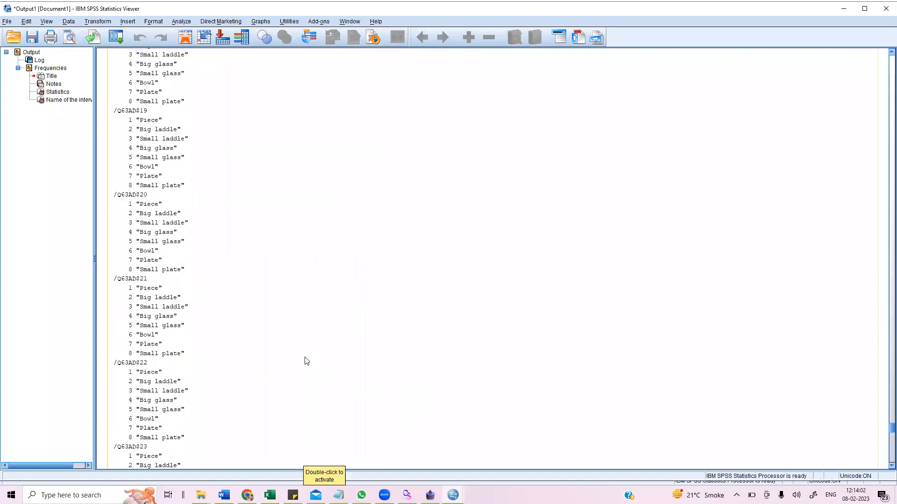
- Delete the log from the output viewer, keeping the Frequencies tables
scroll(306, 361, "down", 10)
left_click(318, 324)
key("Delete")
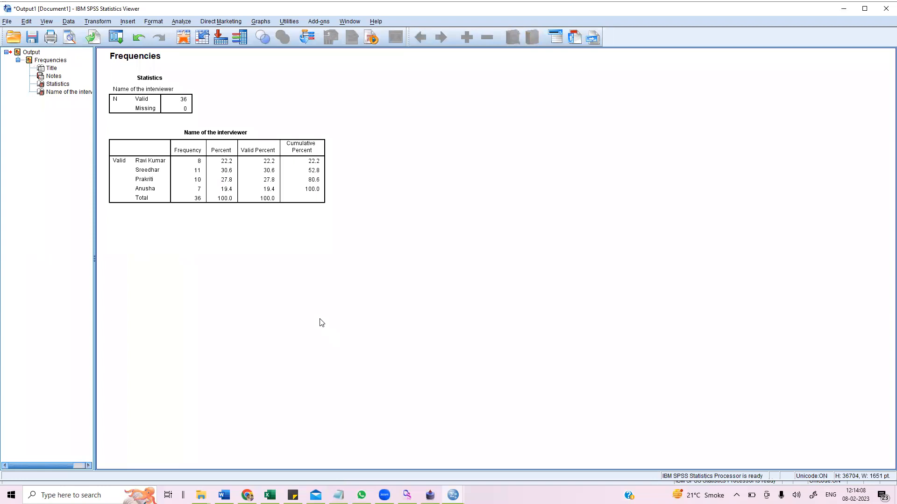
- Return to the Data Editor and browse the ABC_Project_Dashboard and Exported_Data folders in File Explorer
left_click(560, 444)
left_click(29, 464)
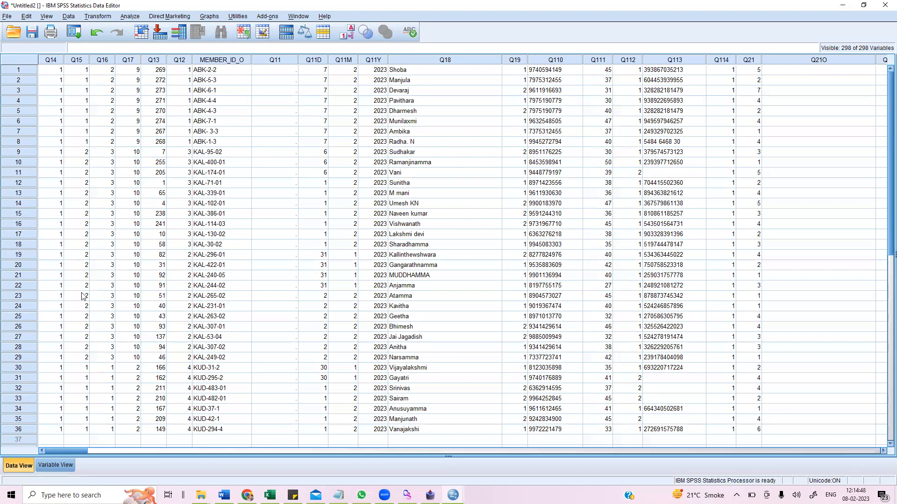
left_click(201, 495)
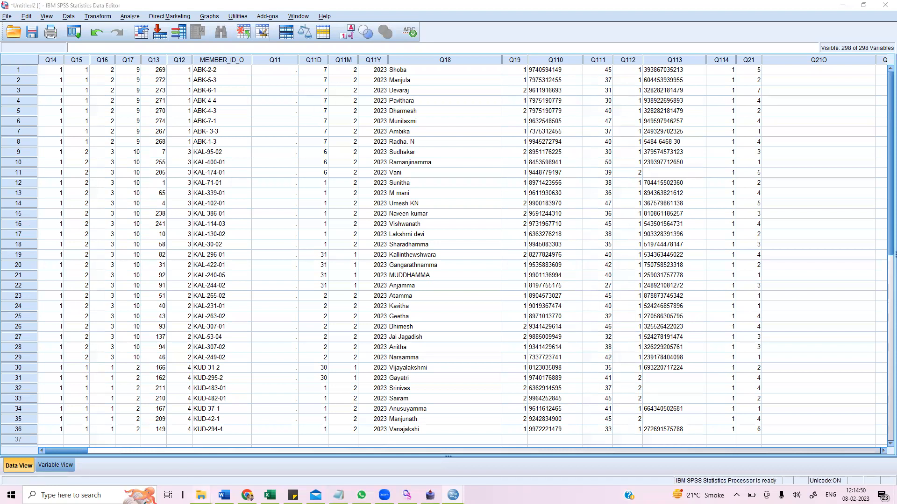
left_click(455, 427)
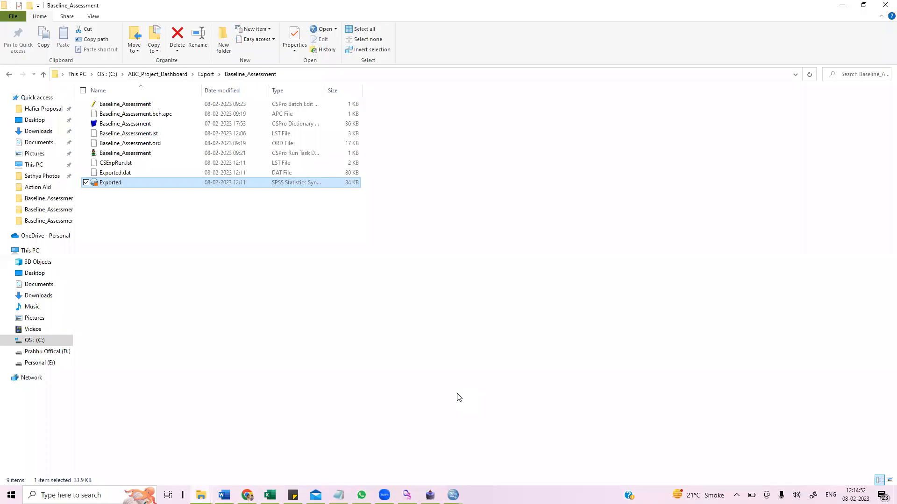
left_click(8, 74)
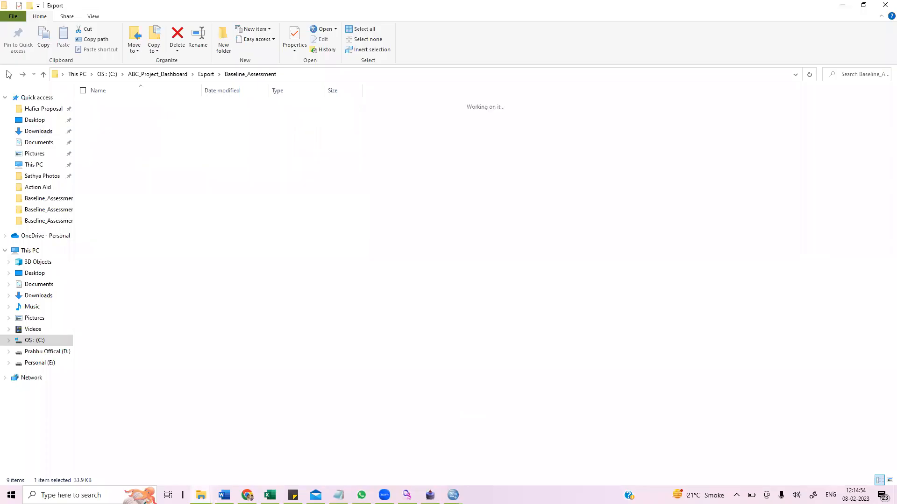
left_click(9, 74)
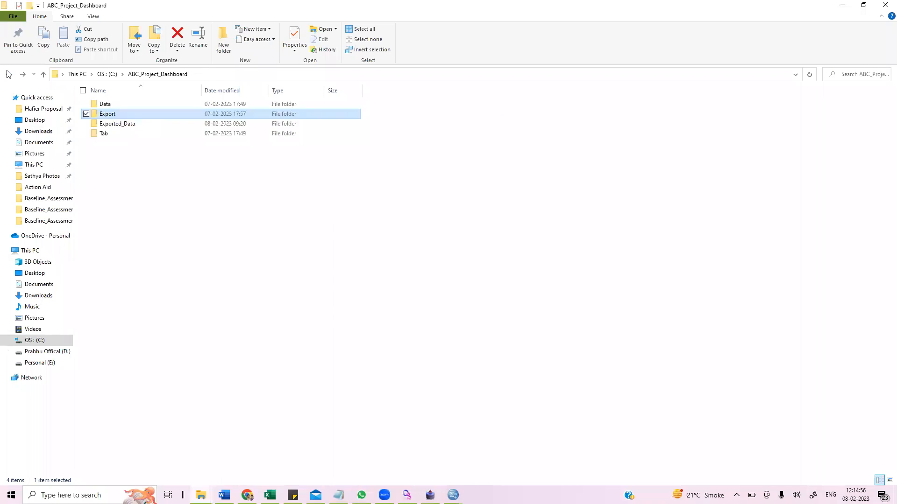
left_click(112, 126)
double_click(112, 126)
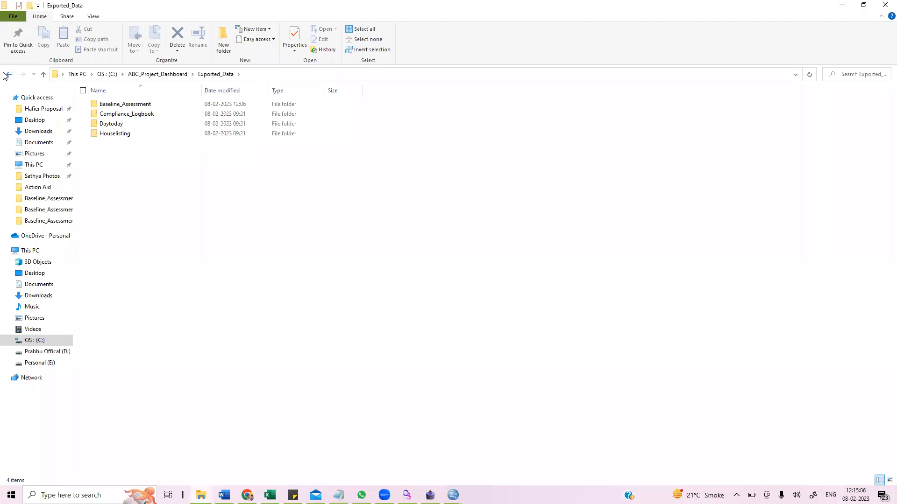
left_click(7, 75)
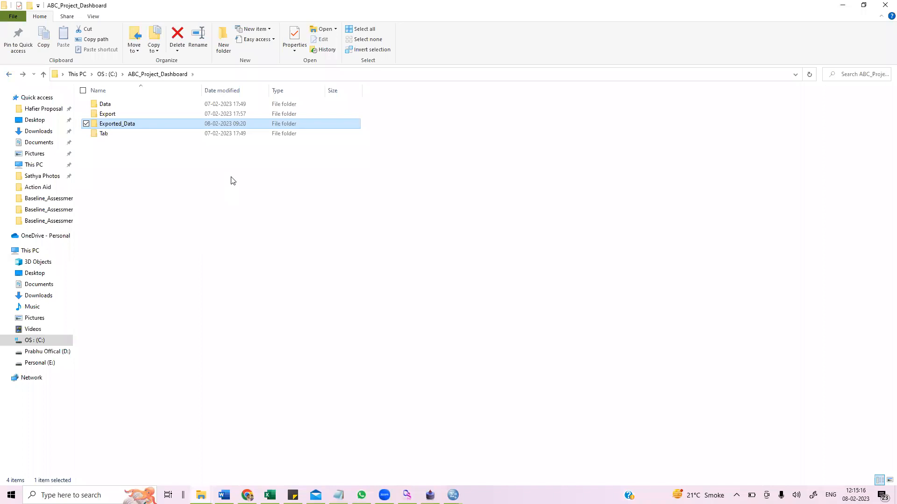
left_click(296, 213)
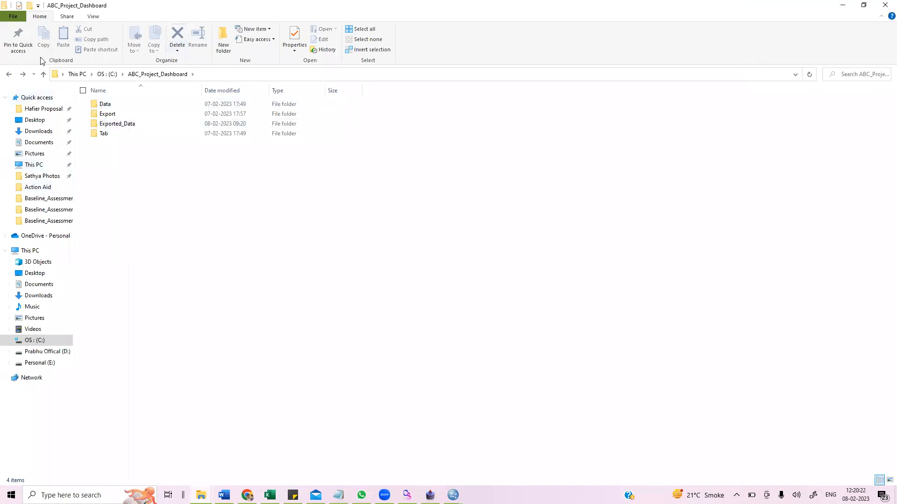
- Open the Compliance_Logbook data file from the Data folder of ABC_Project_Dashboard
double_click(119, 103)
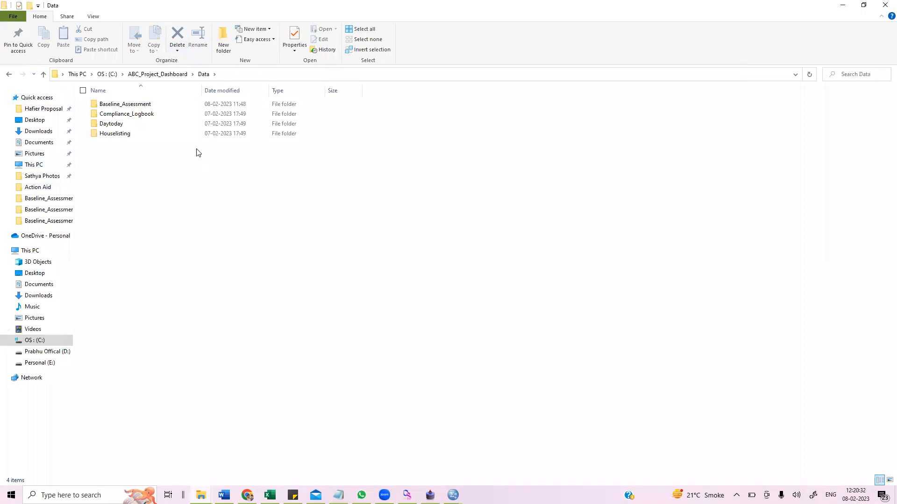
double_click(140, 114)
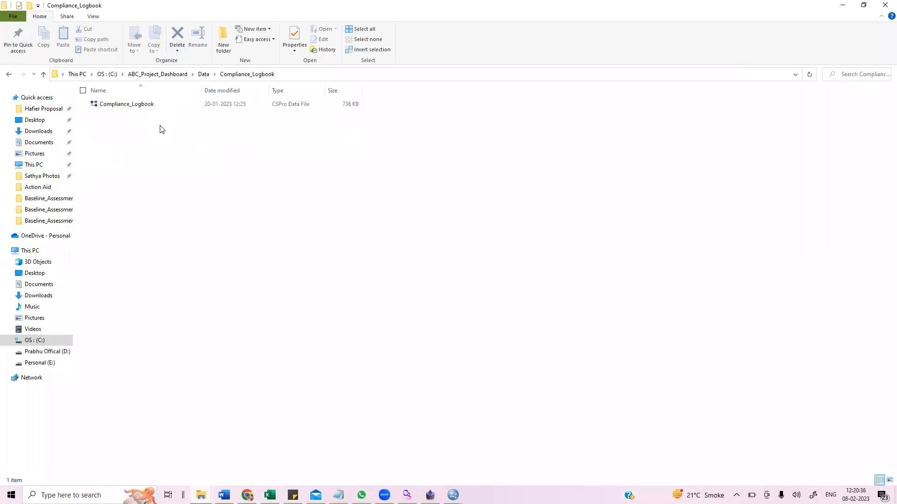
double_click(112, 104)
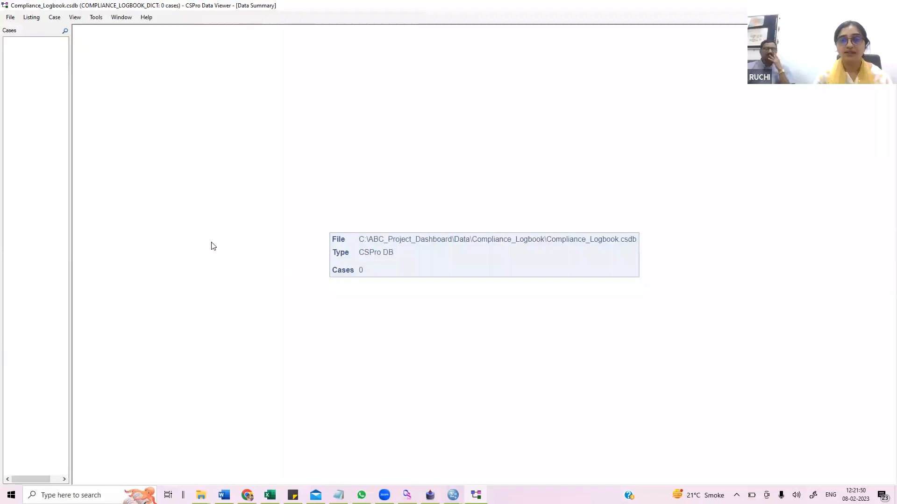
- Start synchronizing the data file and choose FTP Server as the server type
left_click(13, 17)
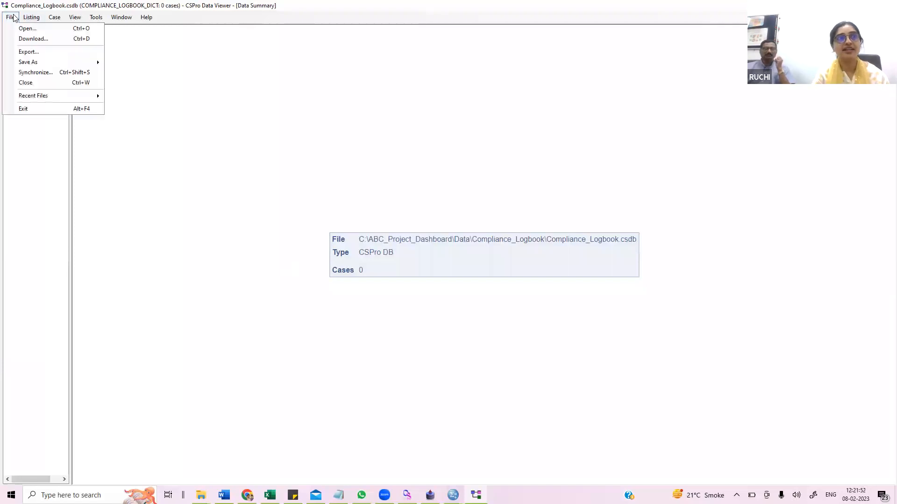
left_click(41, 75)
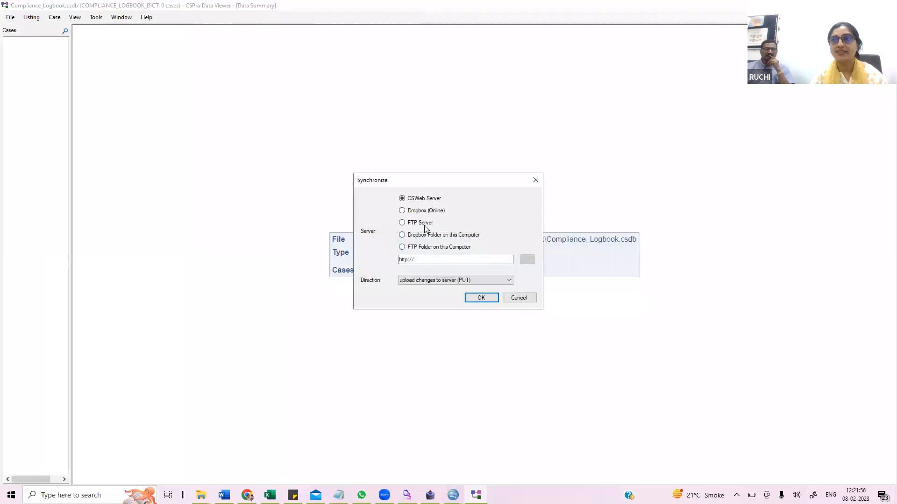
left_click(424, 225)
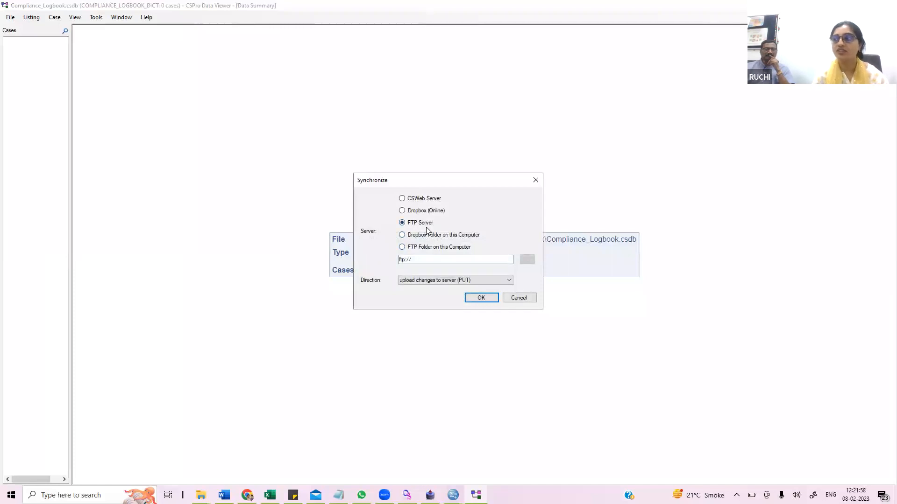
- Copy the FTP host address from the FTP Account notes file
key("alt+Tab")
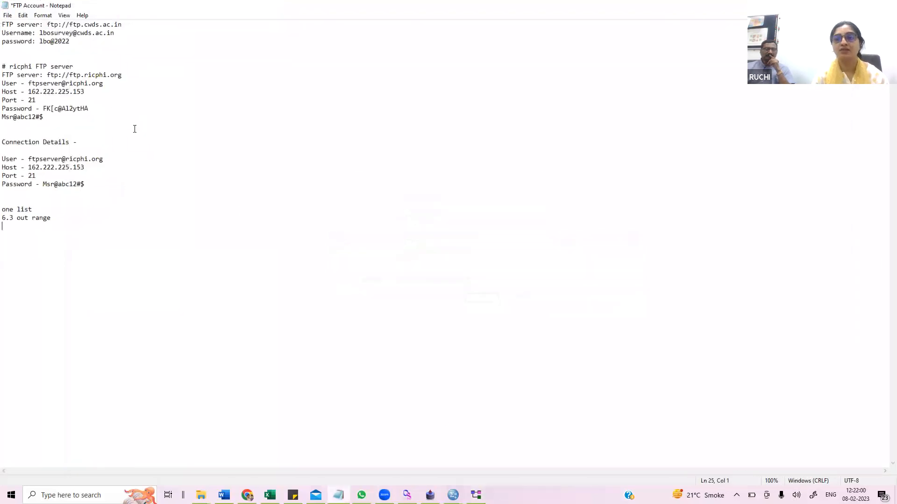
left_click_drag(28, 167, 85, 167)
right_click(77, 168)
left_click(31, 197)
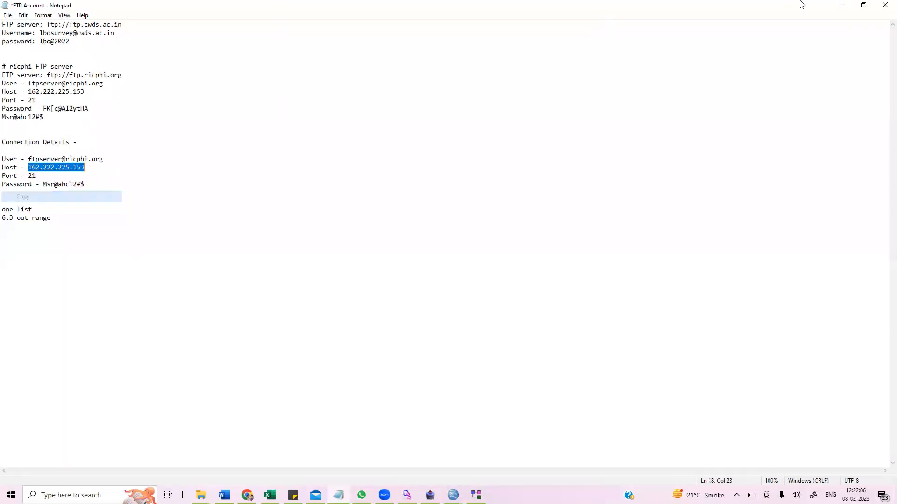
- Paste the host address into the server field to make ftp://162.222.225.153
left_click(842, 5)
left_click(460, 262)
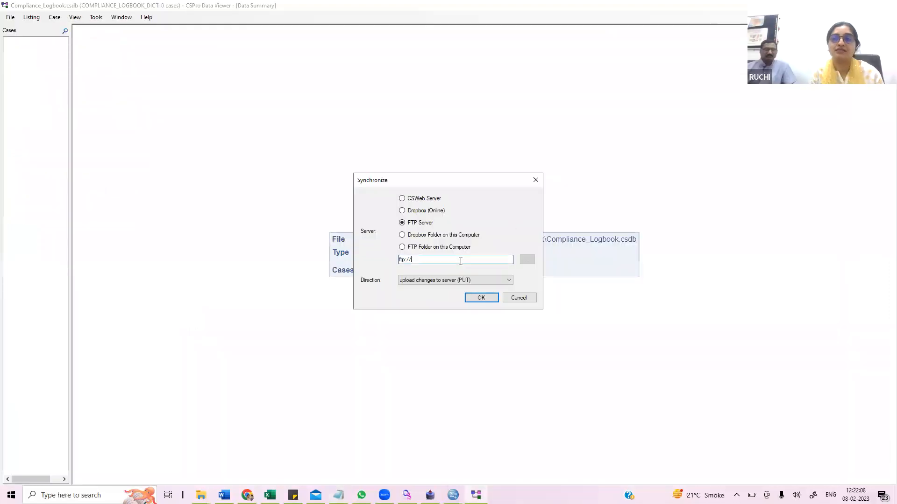
key("ctrl+v")
- Set the direction to download changes from server (GET) and run the synchronization
left_click(461, 280)
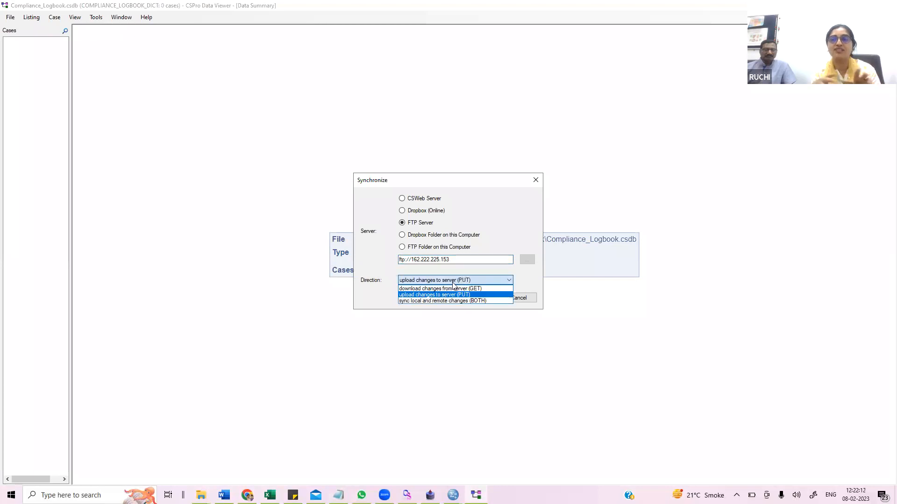
left_click(507, 204)
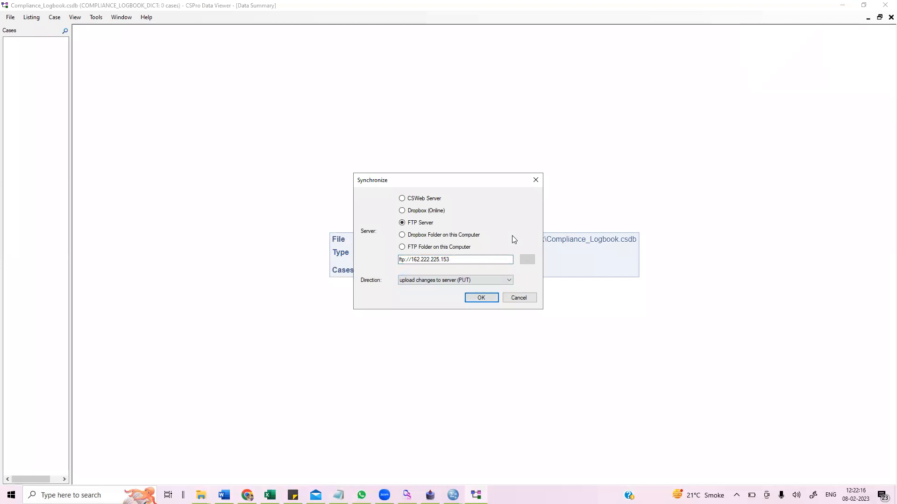
left_click(483, 279)
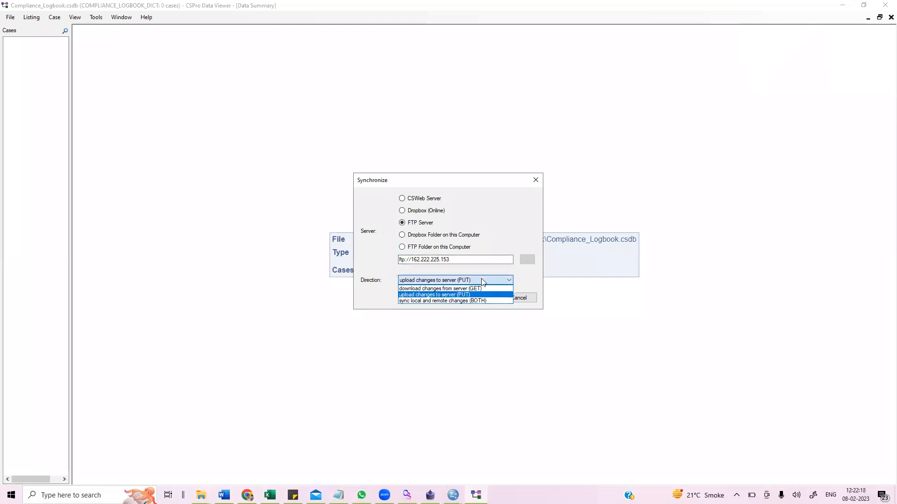
left_click(479, 291)
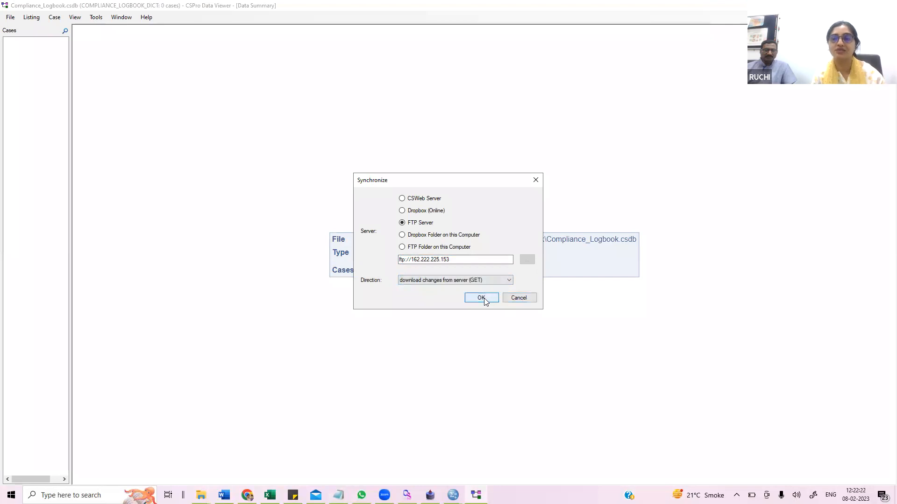
left_click(481, 298)
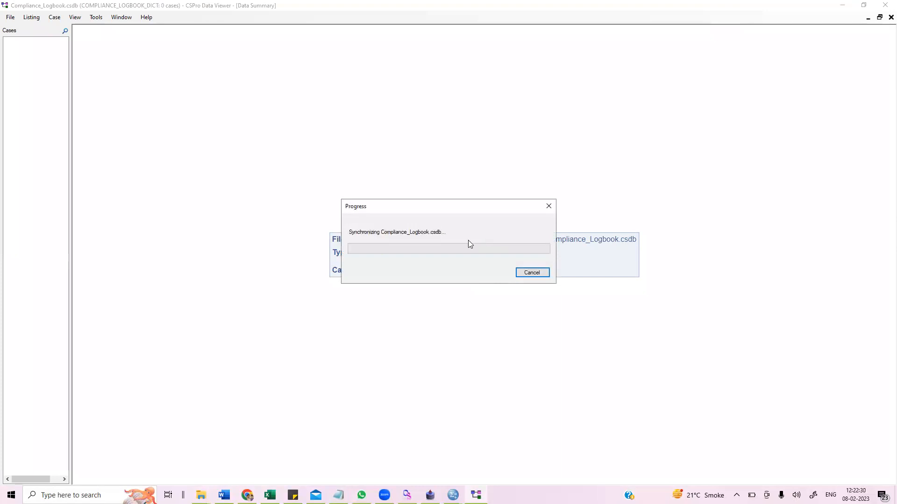
- Browse the Compliance_Logbook folders under Data and Tab in File Explorer
left_click(201, 495)
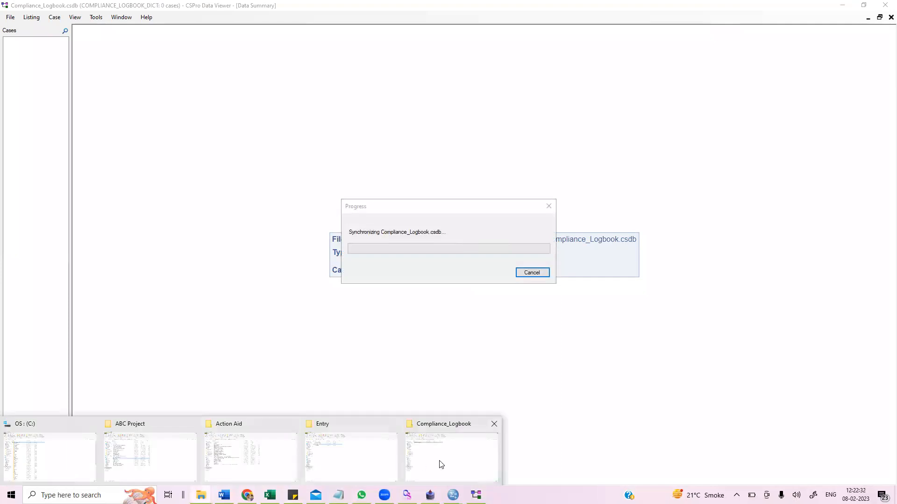
left_click(460, 464)
left_click(8, 75)
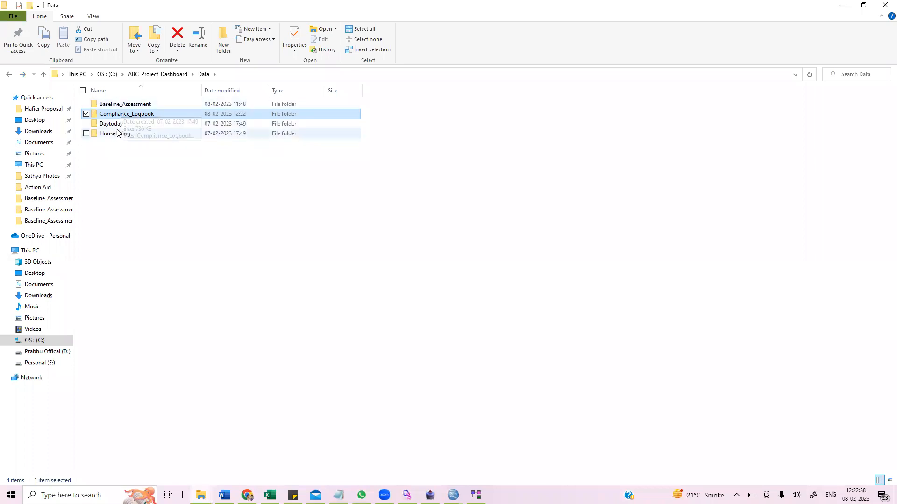
left_click(3, 75)
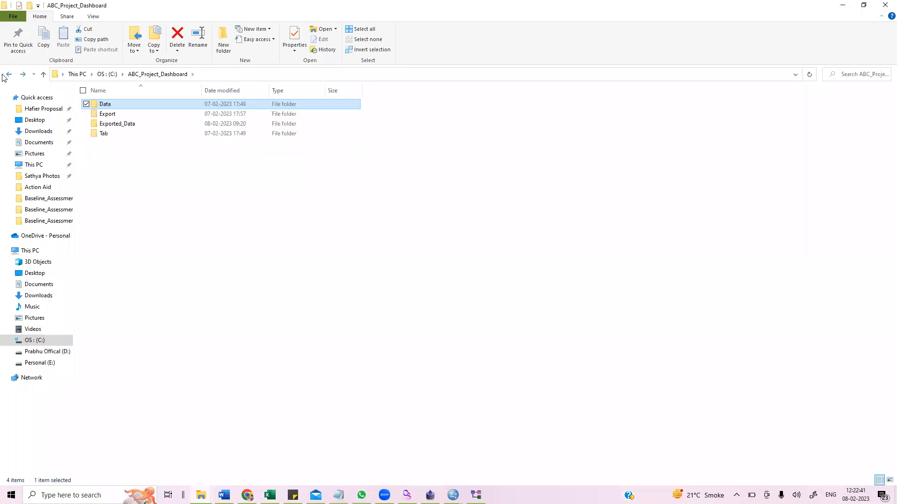
double_click(112, 134)
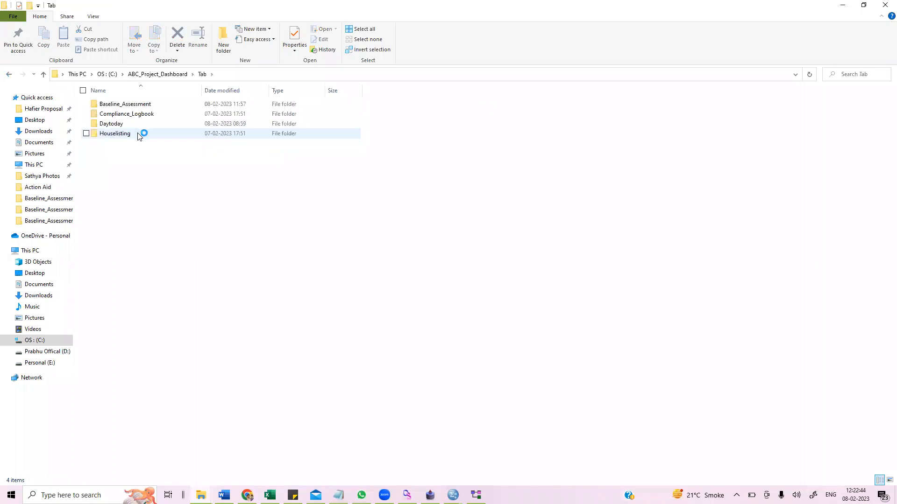
double_click(140, 115)
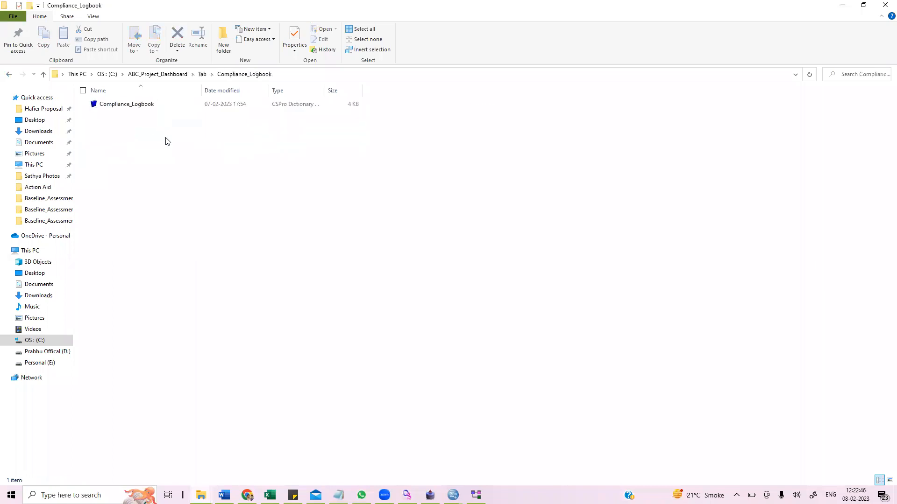
left_click(5, 75)
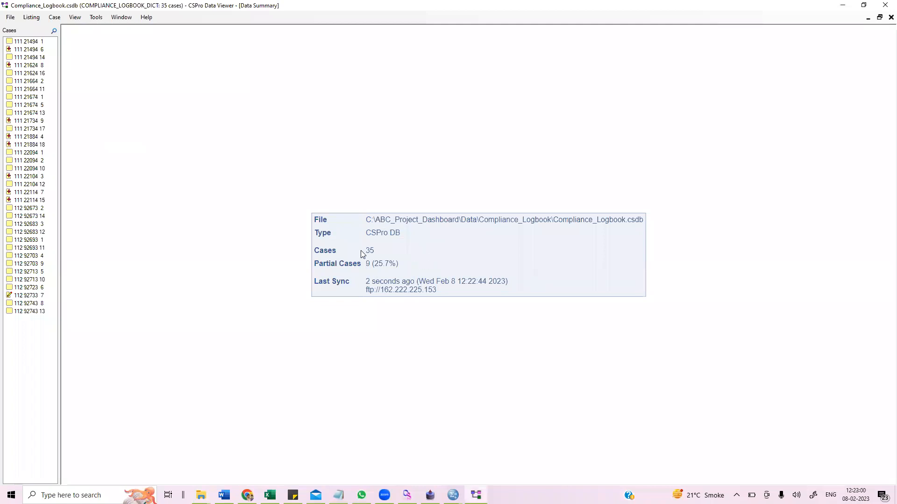
- Browse several downloaded Compliance_Logbook cases in the case list to view their records
left_click(29, 218)
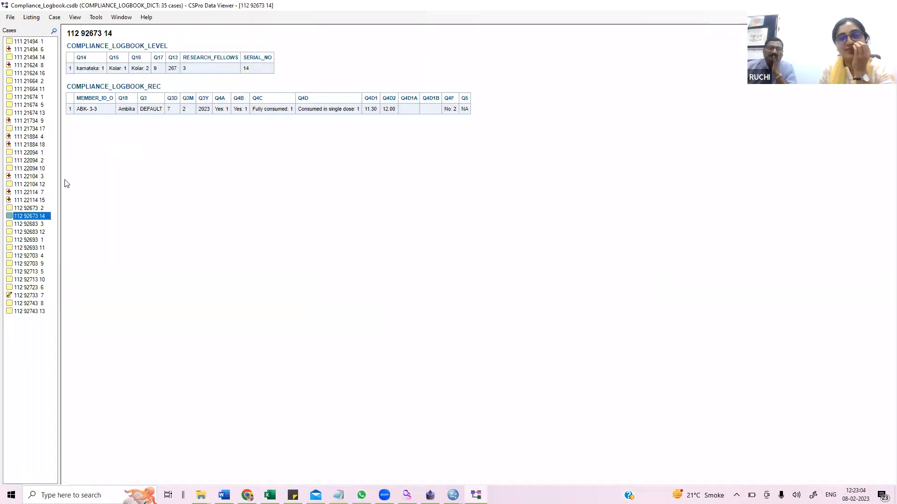
left_click(30, 231)
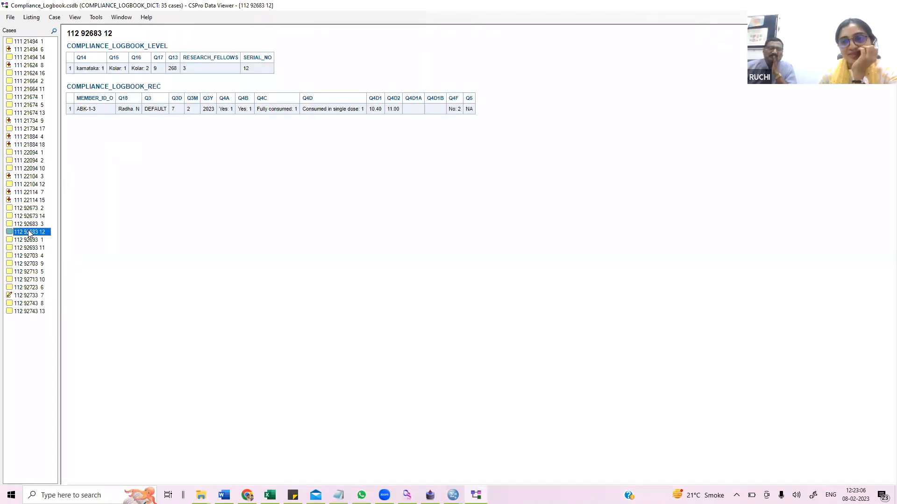
left_click(29, 249)
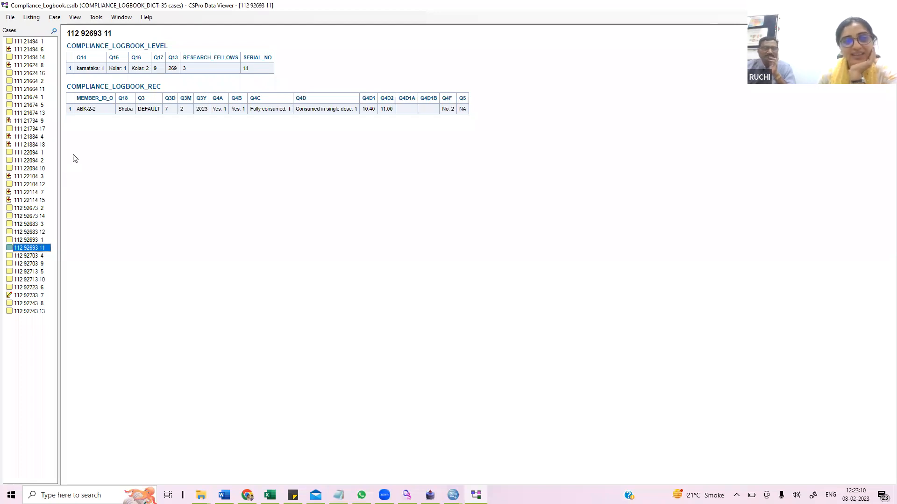
left_click(43, 97)
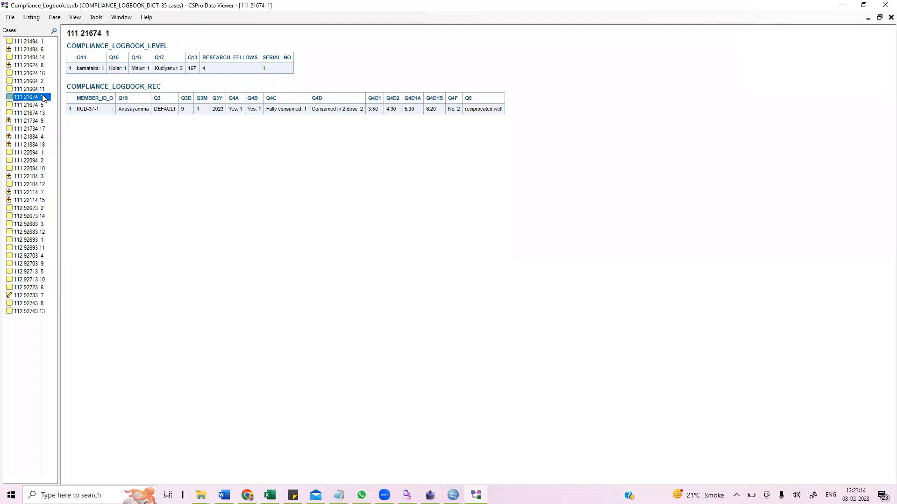
left_click(34, 82)
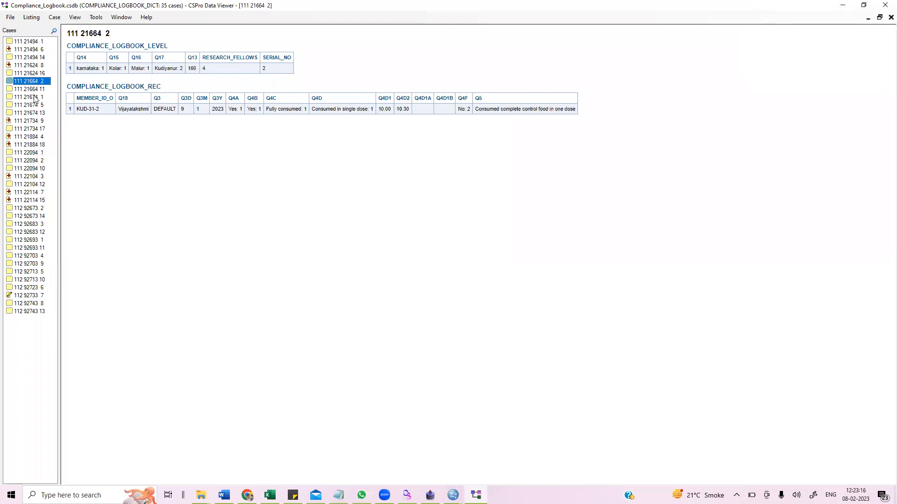
left_click(34, 97)
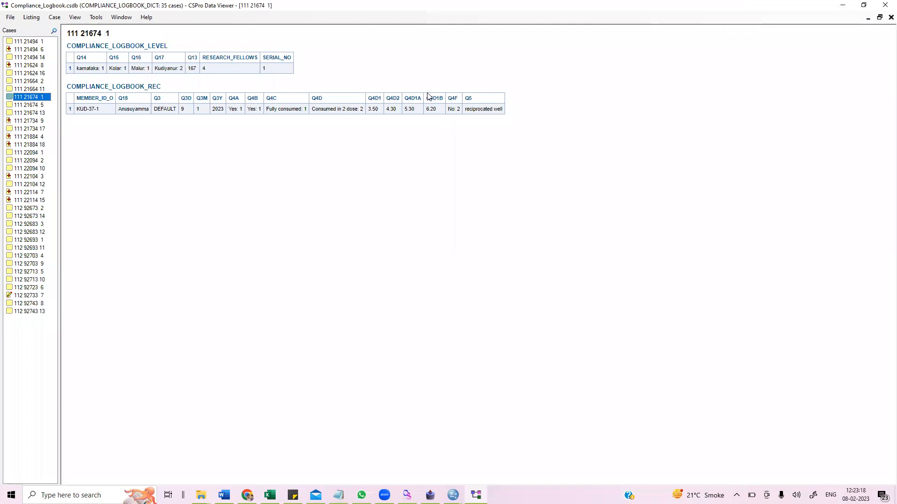